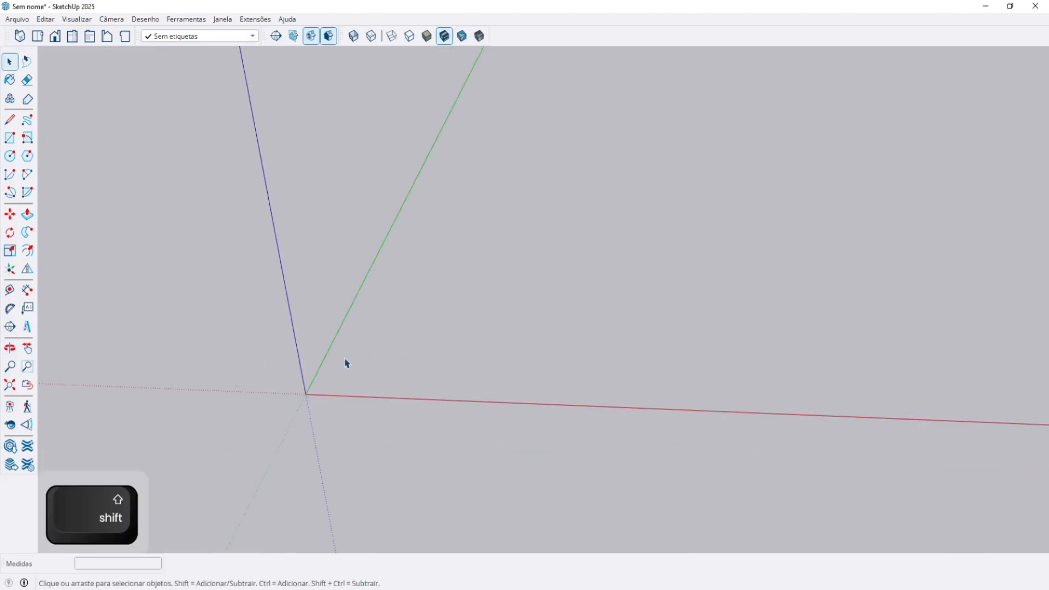
Draw a rectangle on the ground plane starting at the origin and select its face.
key(r)
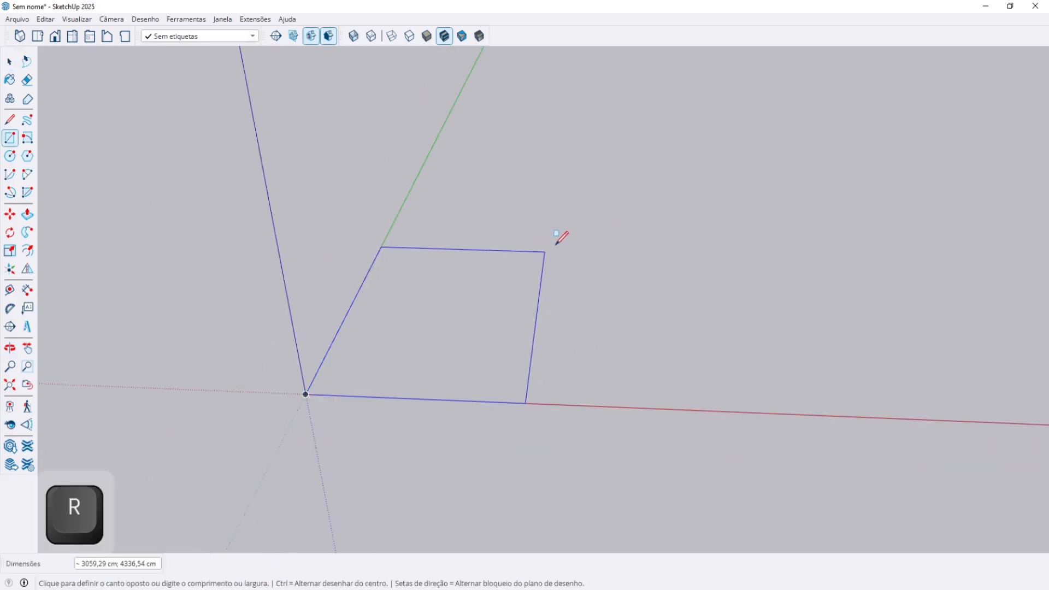
click(560, 244)
key(space)
click(478, 311)
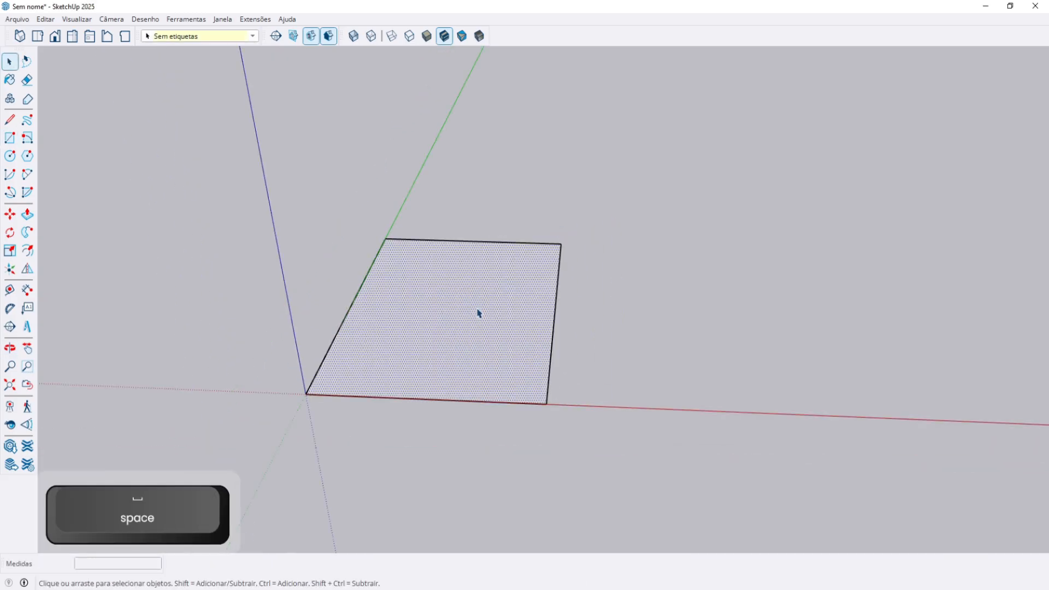
Try an inset Offset outline on the rectangle, then cancel it.
click(27, 250)
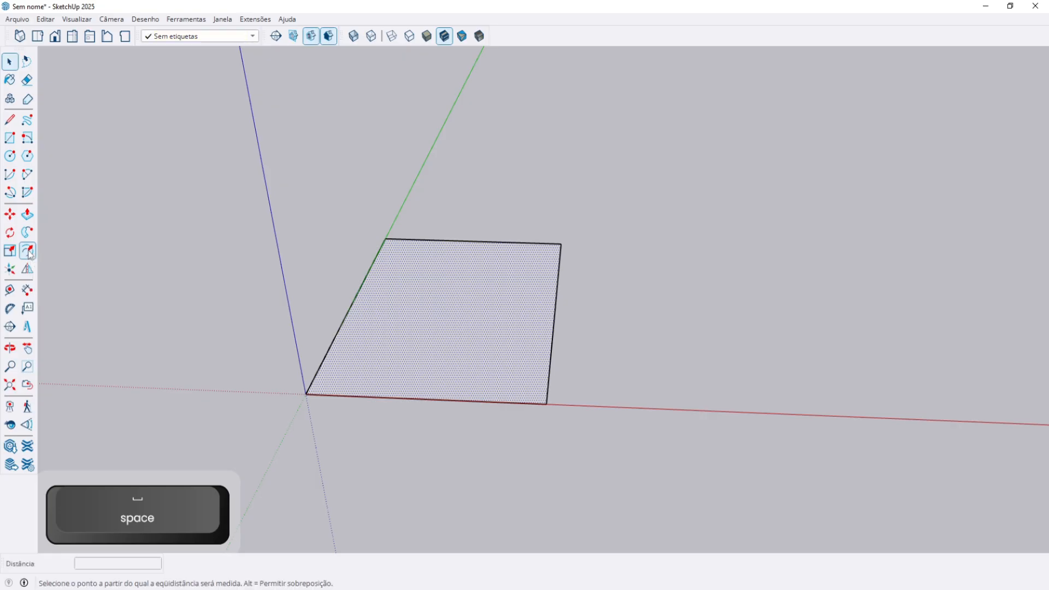
middle_drag(214, 277, 373, 403)
scroll(385, 402, up, 2)
scroll(376, 391, down, 2)
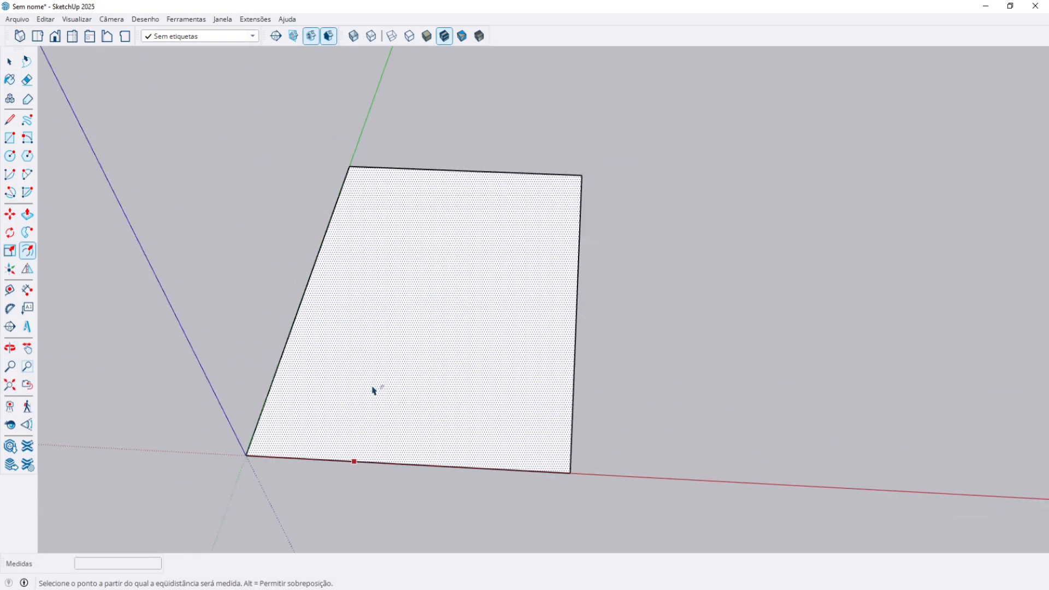
click(346, 438)
key(space)
key(Escape)
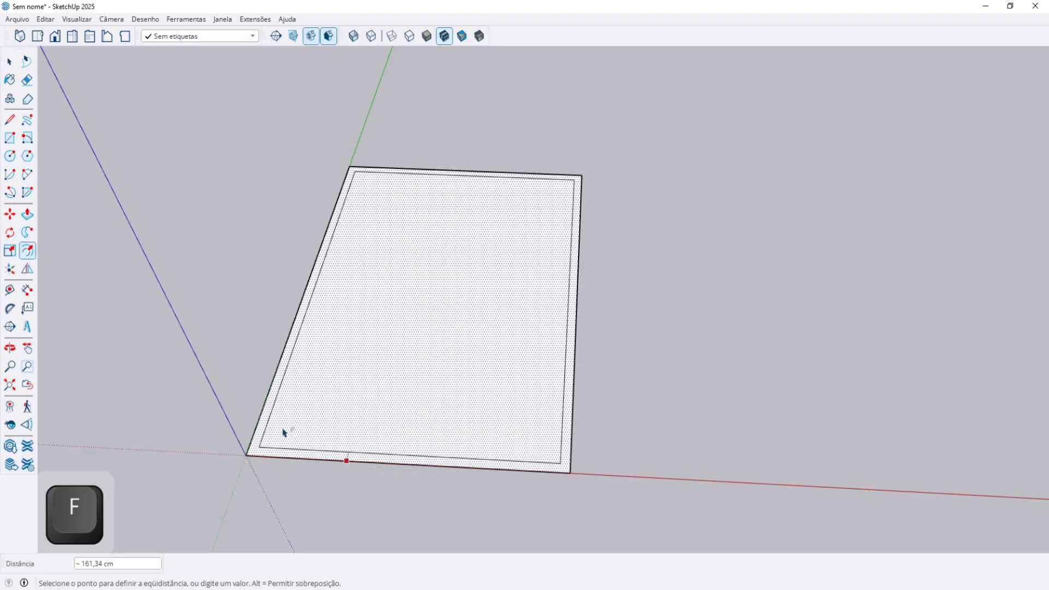
key(space)
scroll(644, 391, down, 2)
Draw a circle beside the rectangle and offset an outward ring around it.
key(c)
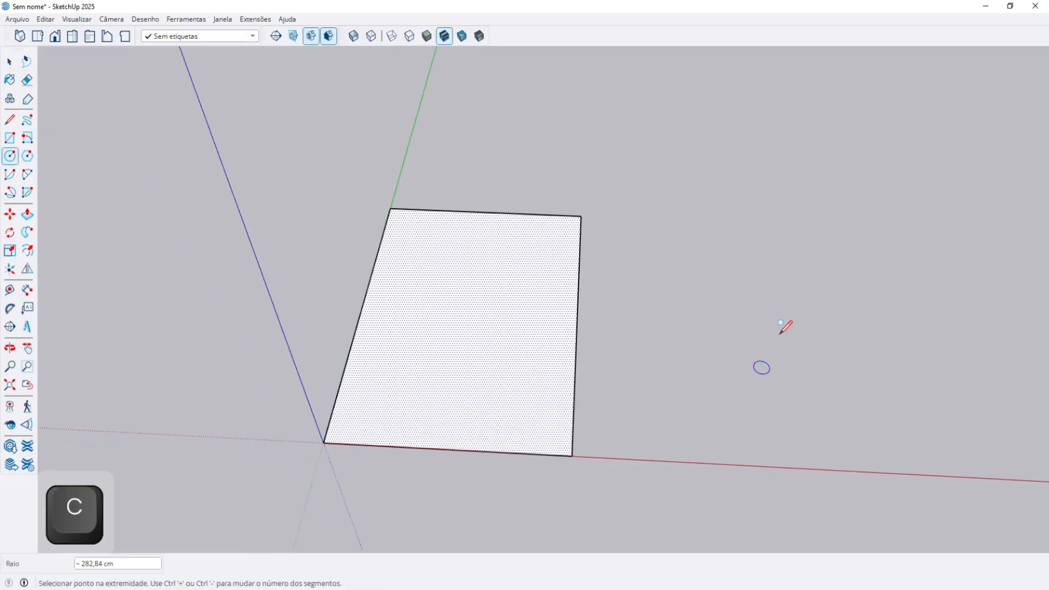
click(835, 267)
key(space)
key(f)
key(space)
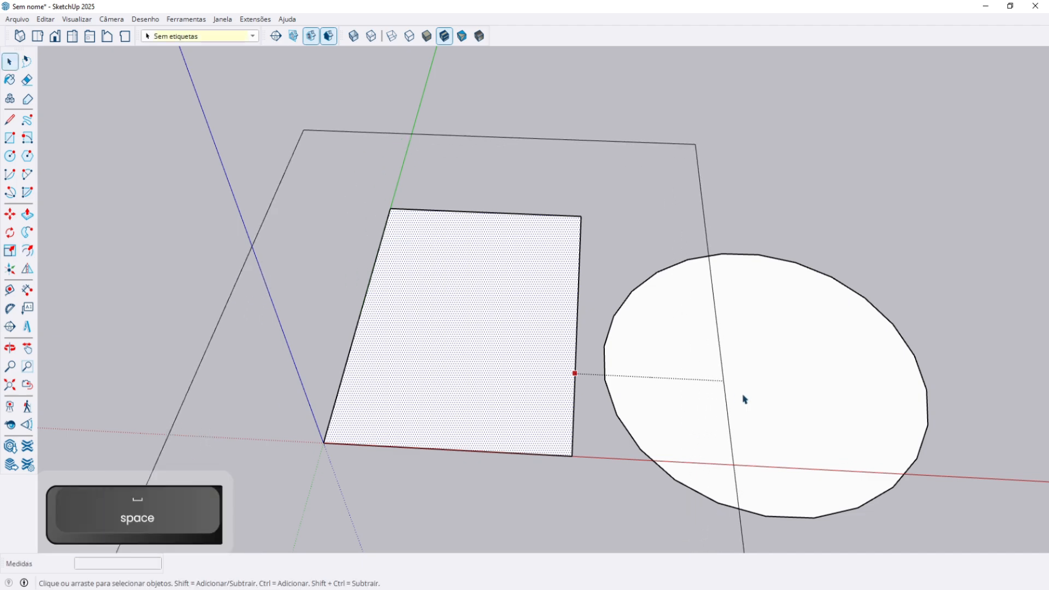
click(730, 398)
key(f)
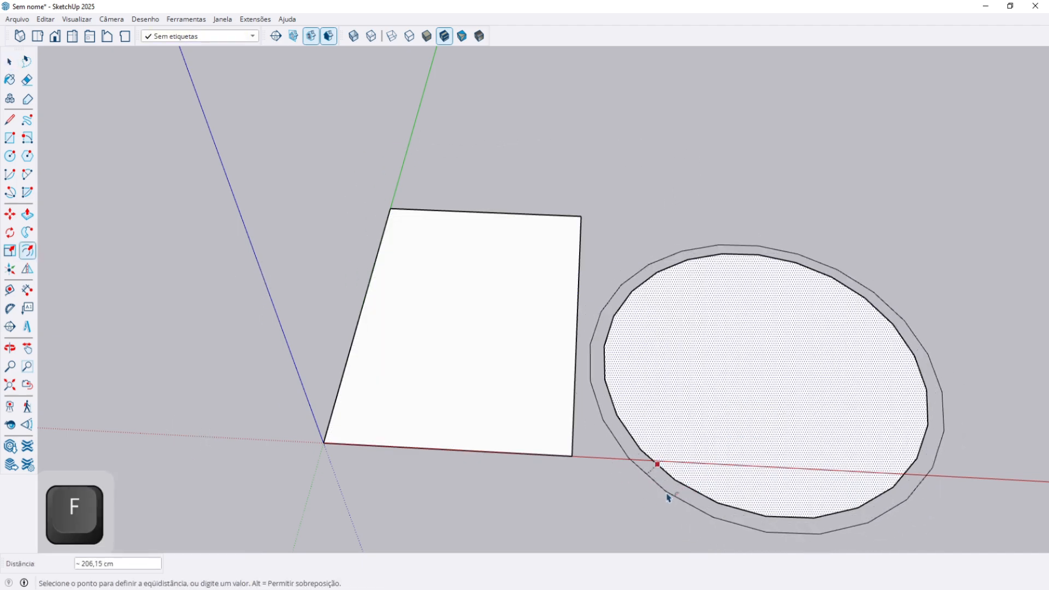
click(667, 497)
key(space)
Offset the rectangle's edges inward by 100 cm.
click(449, 412)
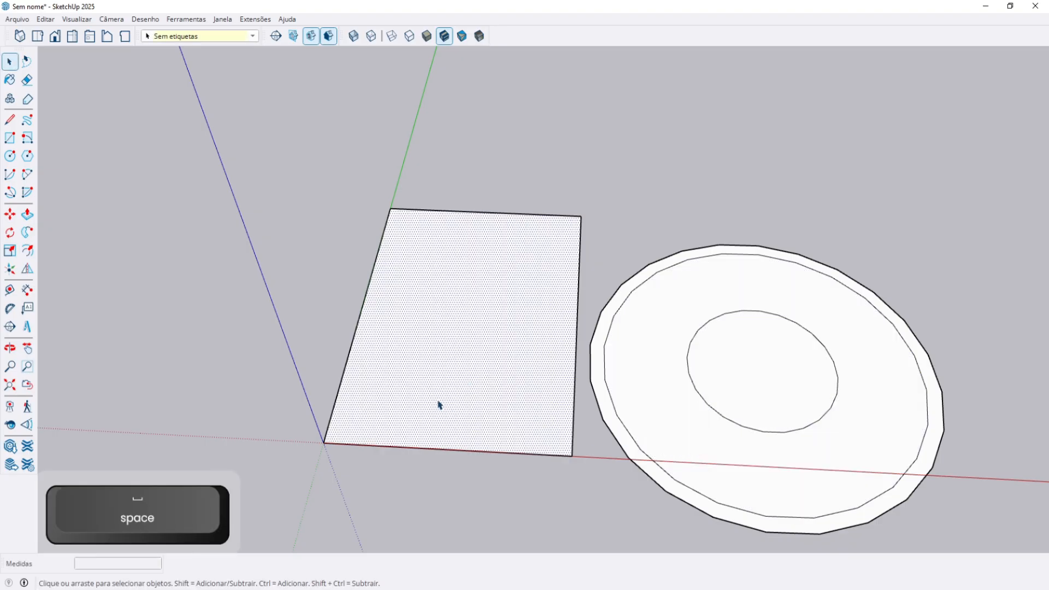
key(f)
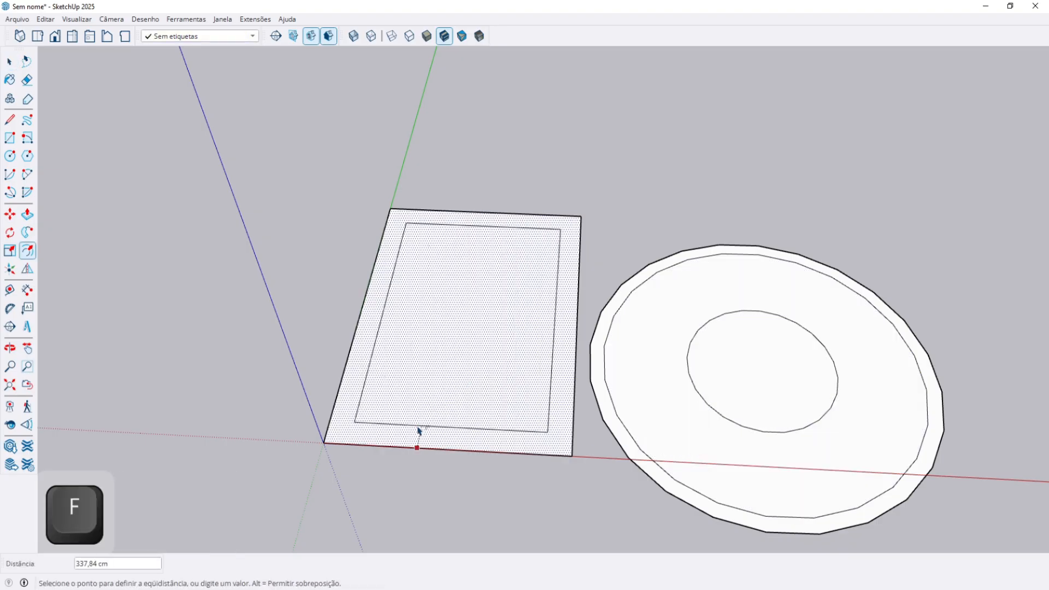
text(100)
key(Return)
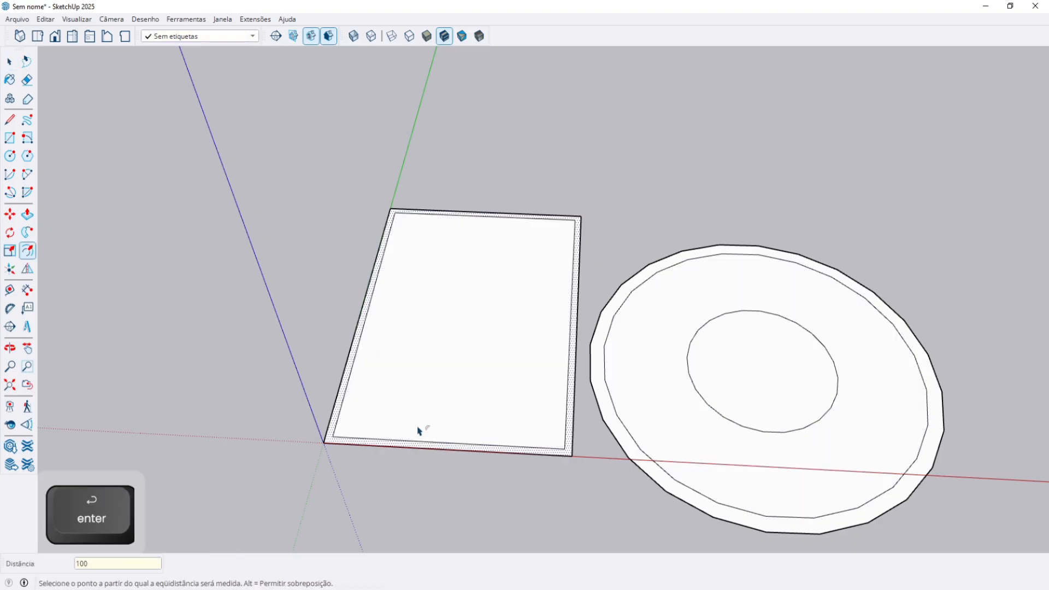
key(space)
scroll(394, 434, up, 5)
Add another inset outline inside the rectangle and repeat it on the next inner face.
click(393, 434)
key(f)
click(352, 391)
key(space)
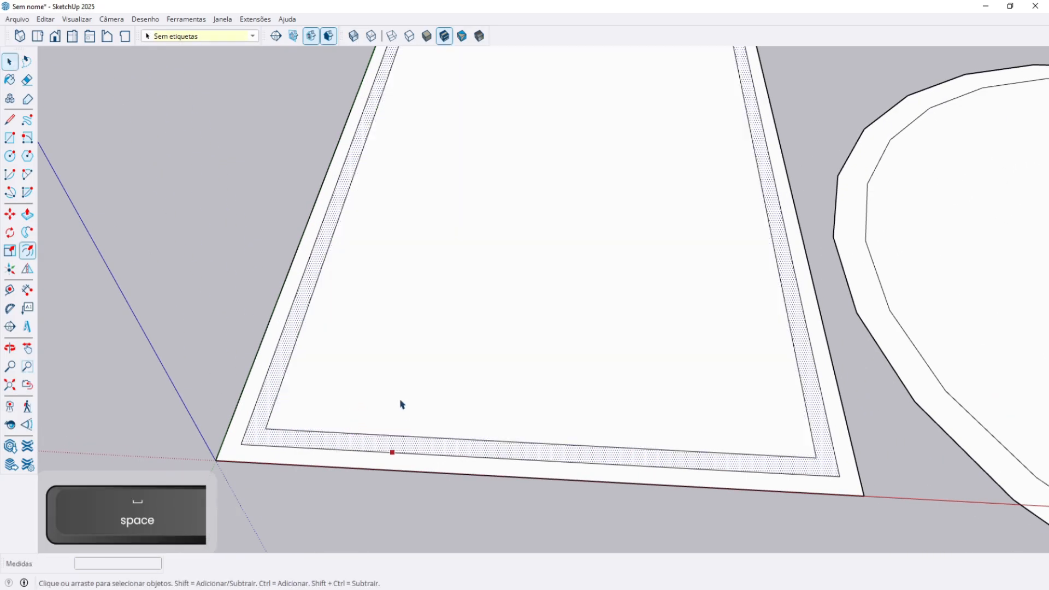
click(372, 385)
key(f)
double_click(349, 382)
key(space)
click(193, 329)
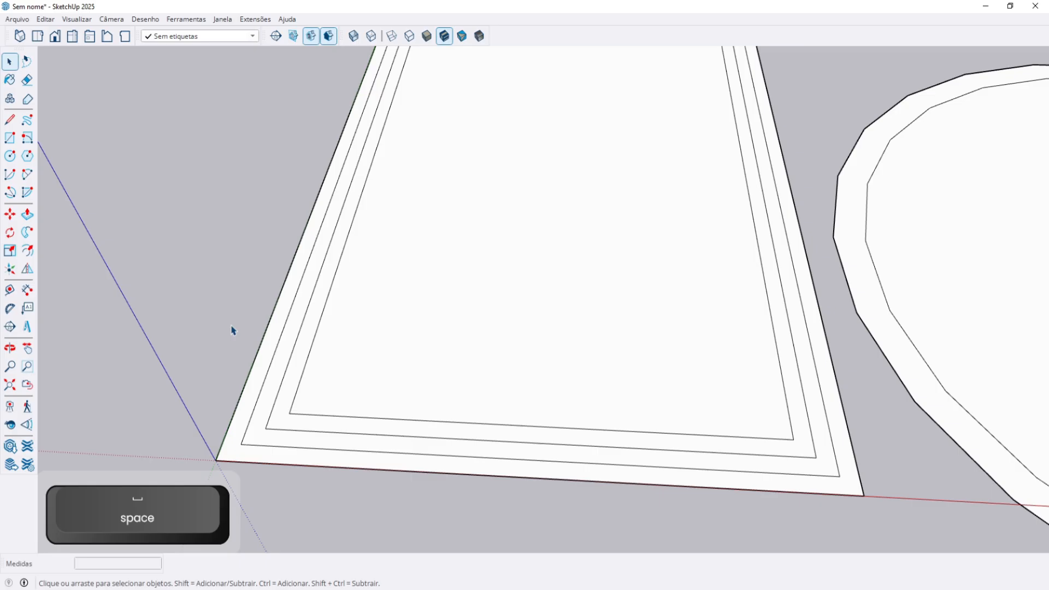
Repeat the inset on four more inner faces to fill the rectangle with nested outlines.
key(f)
double_click(431, 319)
double_click(439, 300)
double_click(453, 277)
double_click(471, 246)
key(space)
scroll(437, 375, down, 2)
mouse_move(436, 375)
middle_down()
mouse_move(510, 370)
mouse_move(434, 408)
mouse_move(388, 503)
mouse_move(398, 489)
middle_up()
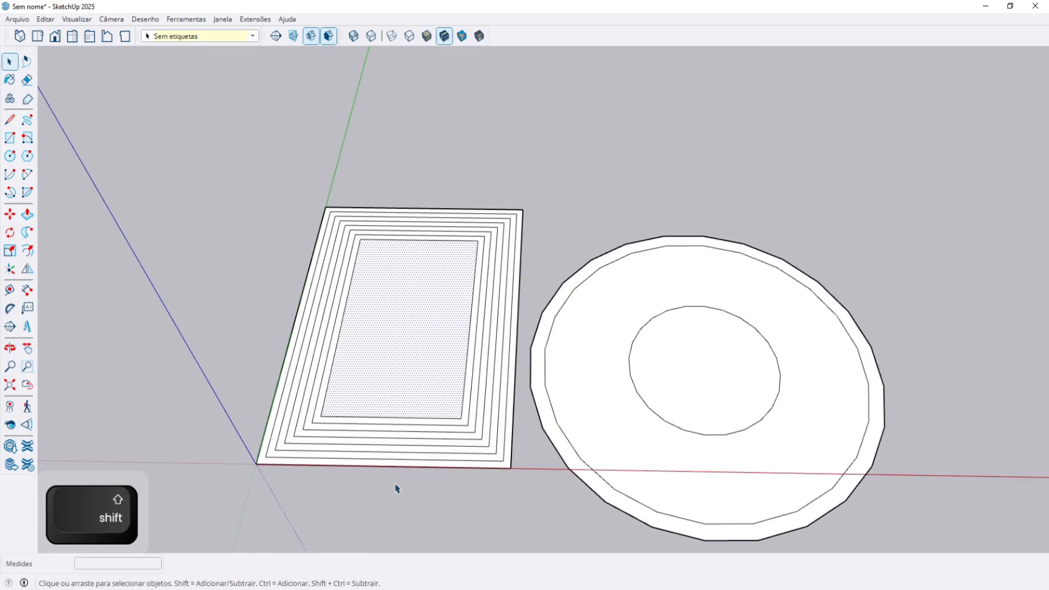
scroll(370, 461, up, 4)
Push/Pull the innermost rectangle into a slab and lift the surrounding rings to match.
key(p)
click(410, 316)
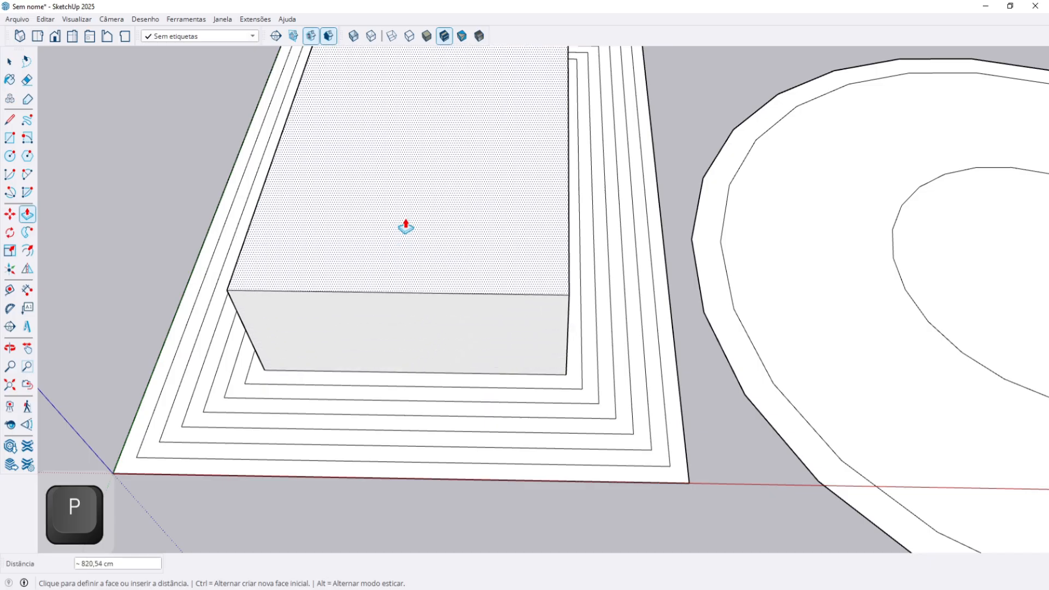
key(Return)
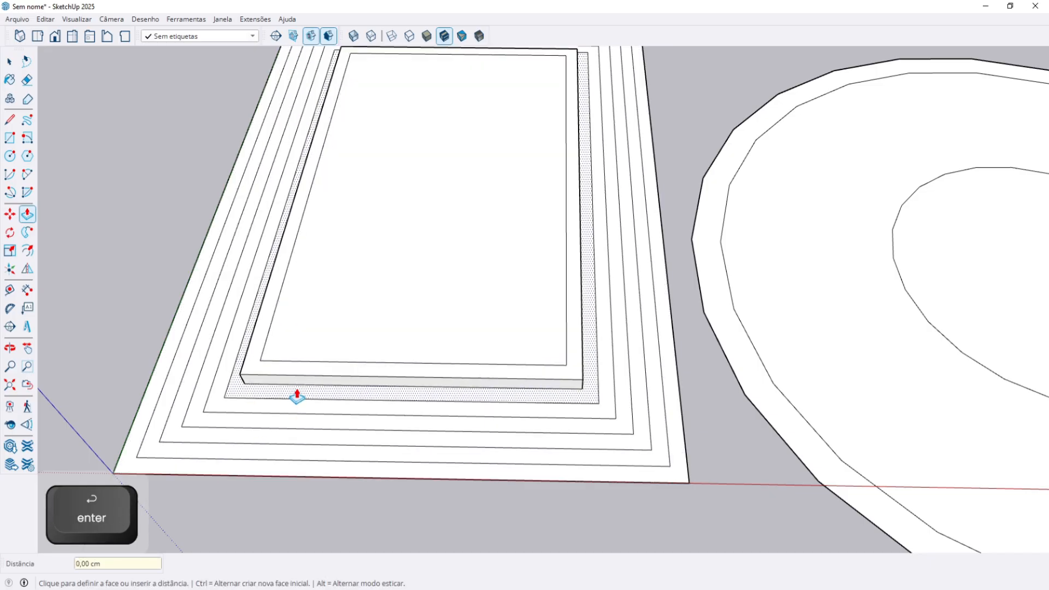
double_click(296, 394)
double_click(286, 409)
double_click(276, 424)
double_click(272, 438)
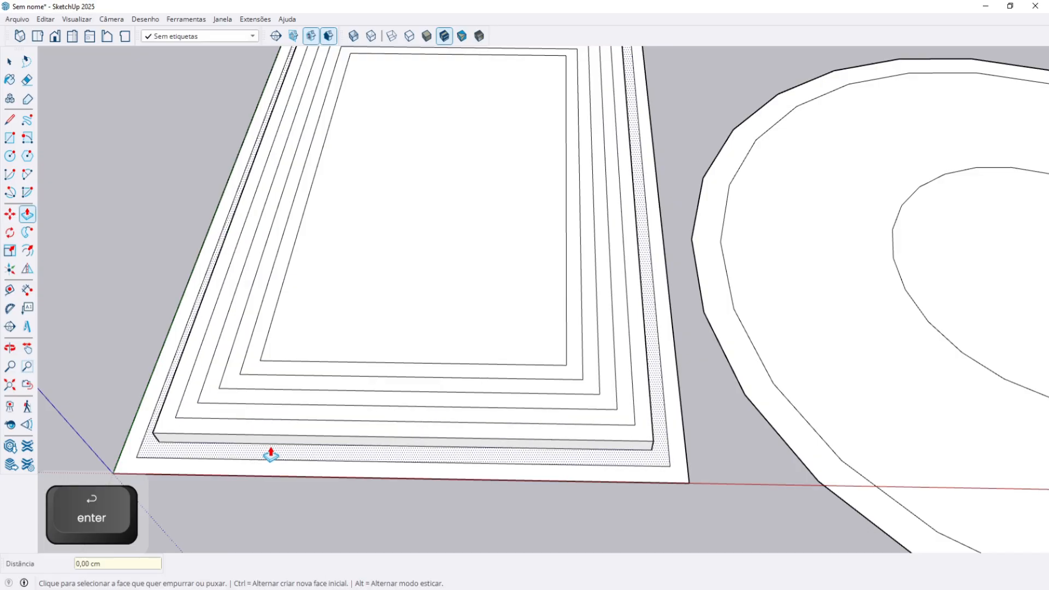
double_click(271, 448)
double_click(266, 464)
Raise the central rectangle and surrounding rings another step each to build the tiers.
double_click(266, 445)
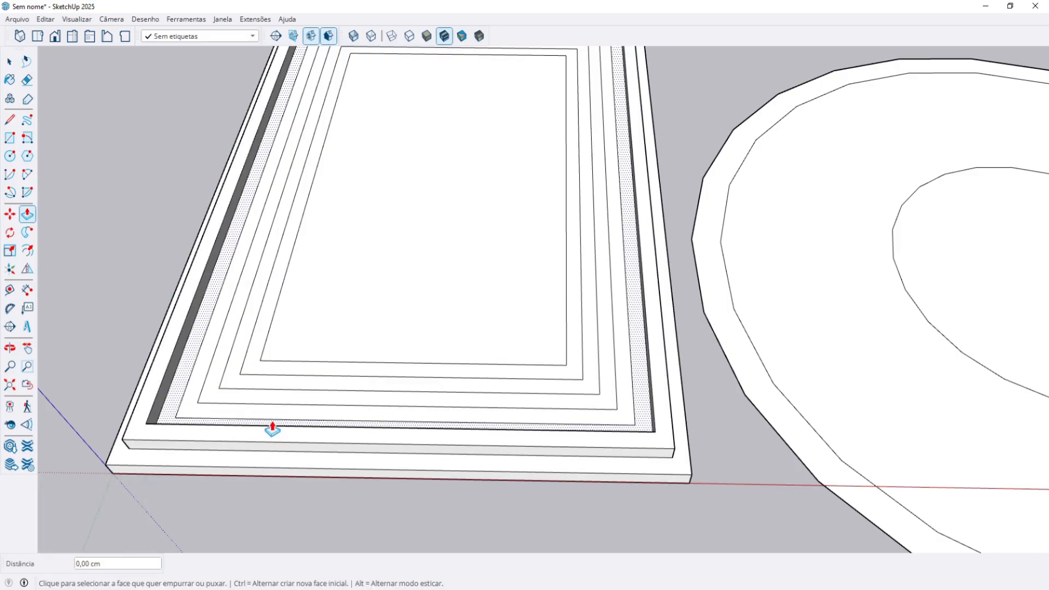
double_click(272, 429)
double_click(328, 337)
double_click(278, 377)
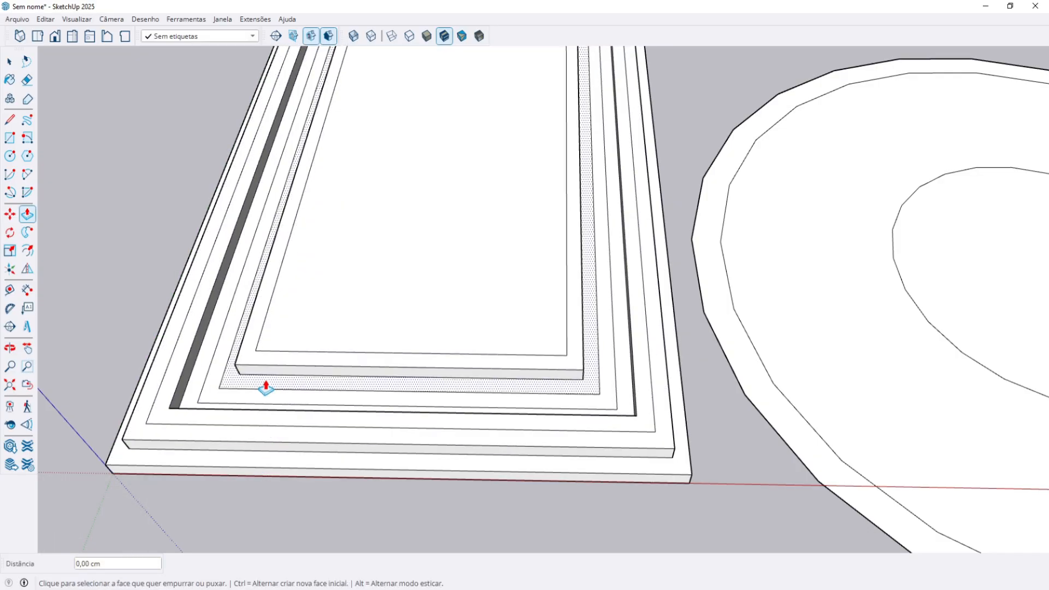
double_click(266, 388)
double_click(234, 398)
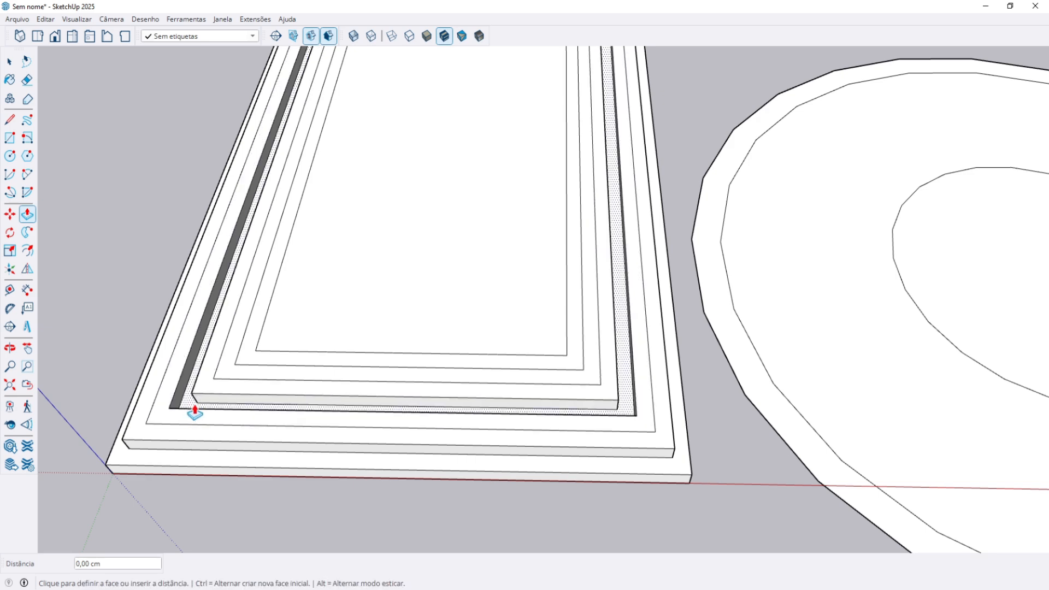
double_click(195, 406)
double_click(290, 340)
double_click(267, 355)
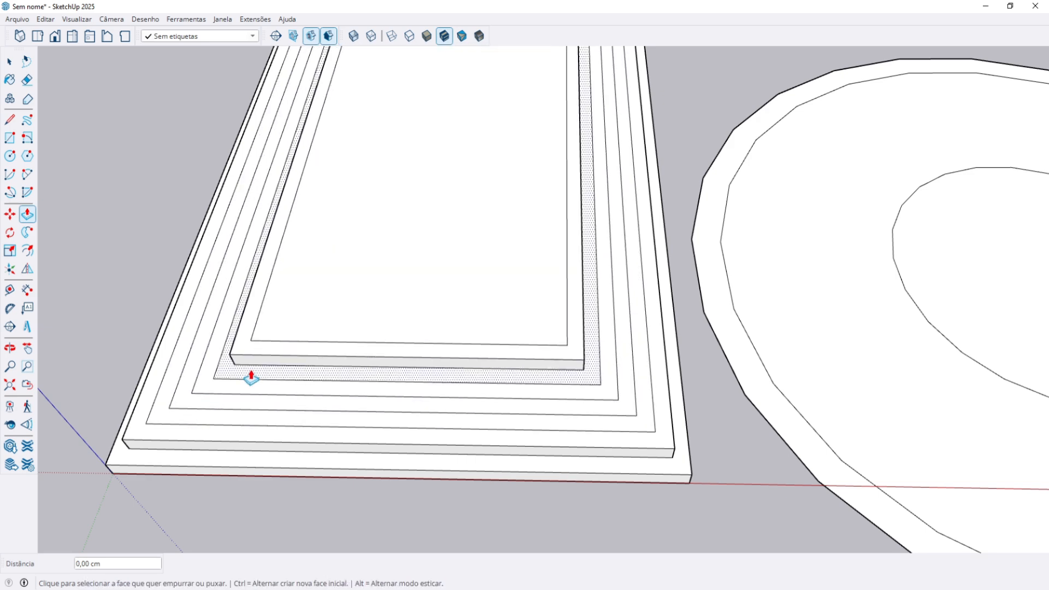
double_click(250, 377)
double_click(228, 390)
double_click(213, 407)
Keep lifting the centre and inner rings step by step for the upper tiers.
double_click(309, 320)
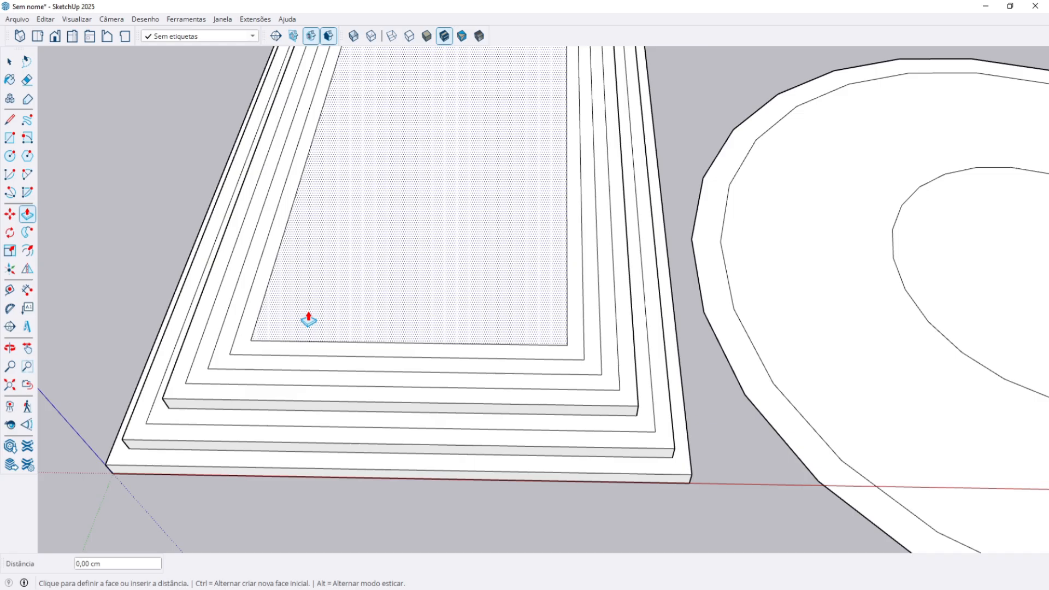
double_click(273, 354)
double_click(261, 365)
double_click(255, 377)
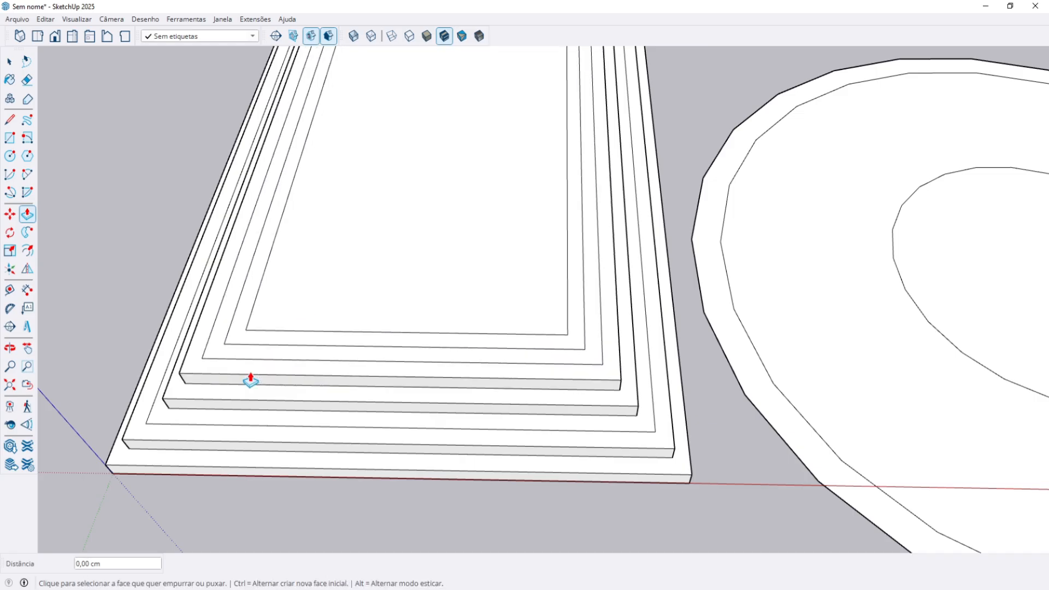
double_click(271, 340)
double_click(332, 305)
scroll(336, 384, down, 1)
double_click(256, 360)
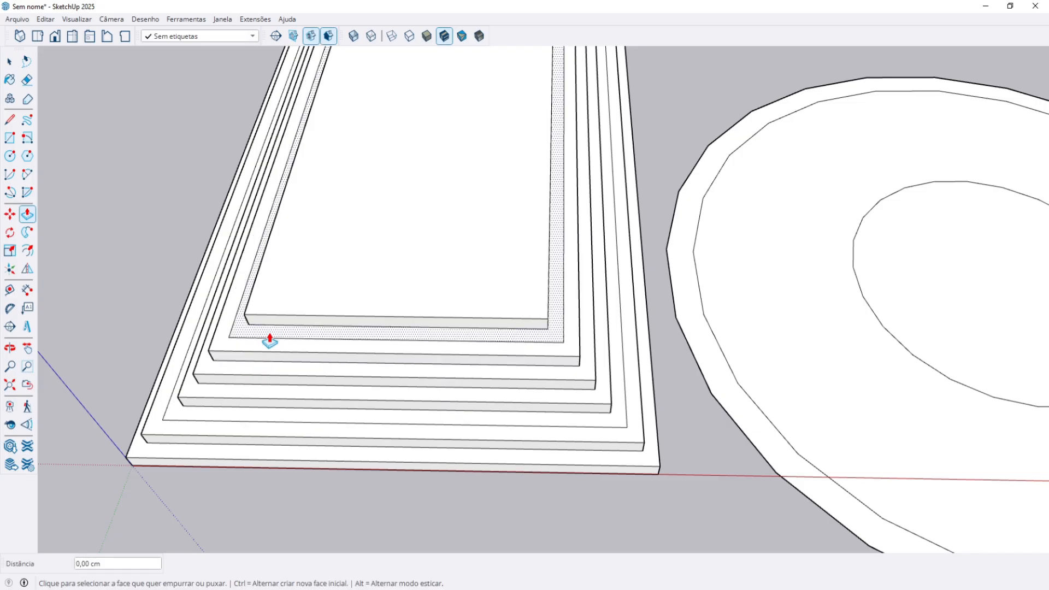
double_click(270, 341)
middle_drag(300, 323, 290, 412)
scroll(264, 393, up, 2)
Raise the remaining rings up to the top face, then thicken the disk's circle and ring.
double_click(265, 390)
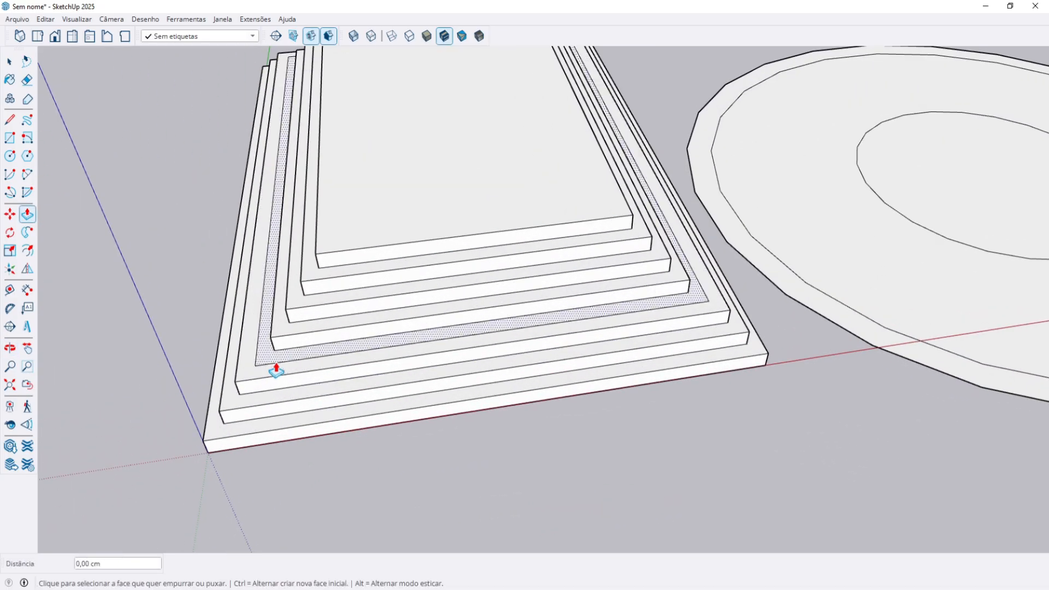
double_click(278, 368)
double_click(290, 333)
double_click(303, 302)
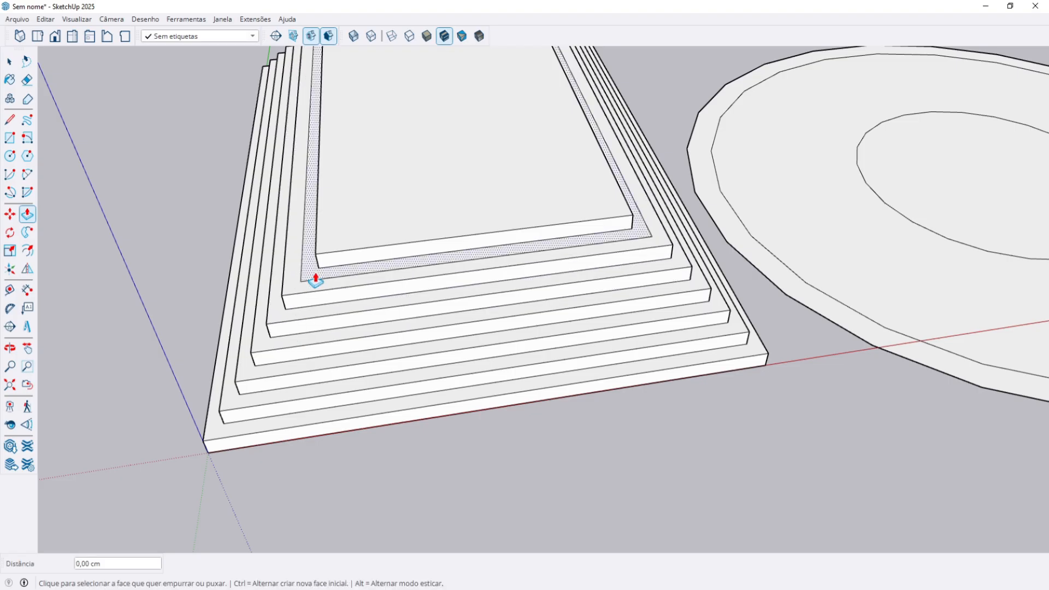
double_click(315, 275)
double_click(340, 229)
scroll(363, 342, down, 3)
middle_drag(363, 342, 477, 273)
double_click(773, 222)
double_click(757, 257)
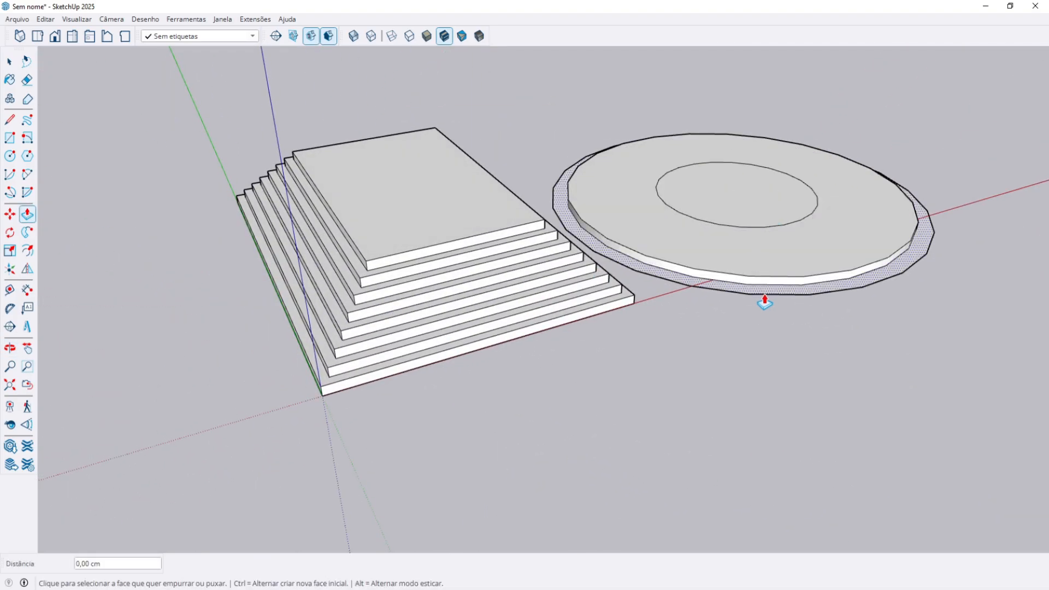
Stop Push/Pull and inspect the stepped block by selecting its faces.
middle_drag(783, 251, 665, 309)
key(Escape)
scroll(552, 359, down, 1)
shift+middle_drag(552, 358, 428, 452)
scroll(428, 451, up, 3)
click(366, 365)
scroll(361, 428, up, 3)
click(361, 428)
middle_drag(370, 468, 402, 473)
triple_click(350, 284)
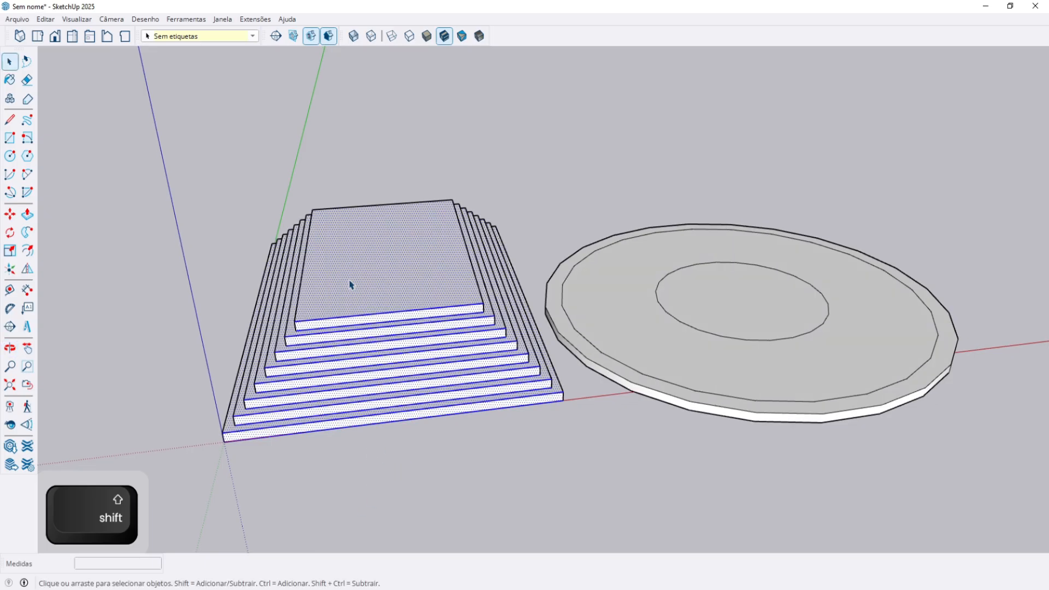
click(349, 523)
Move the bottom slab off to the left, then undo the move.
key(m)
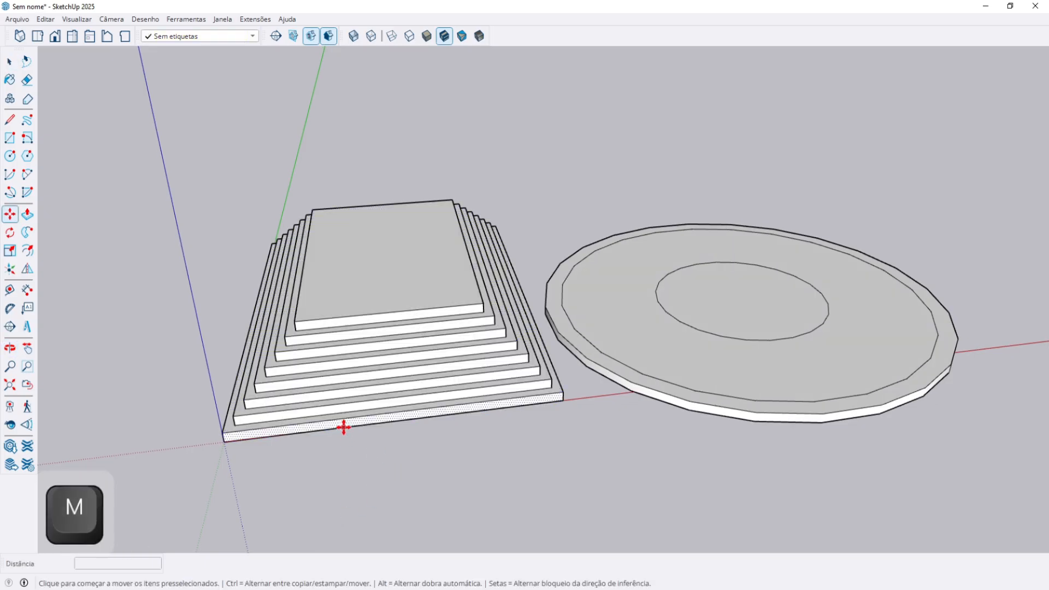
click(343, 427)
click(257, 415)
key(space)
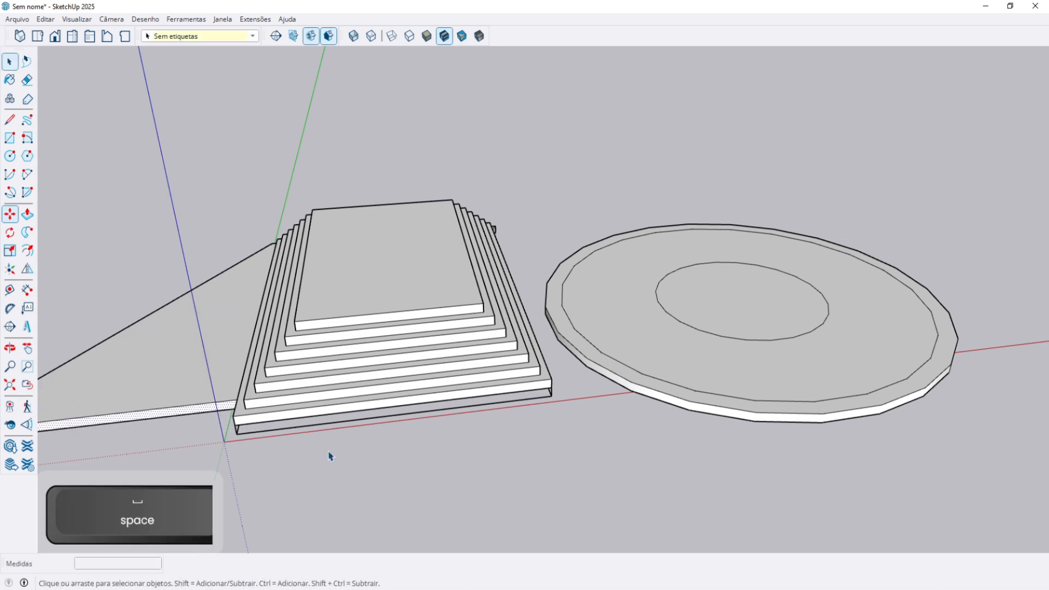
key(ctrl+z)
Select the entire disc and delete it.
middle_drag(435, 433, 582, 414)
triple_click(646, 397)
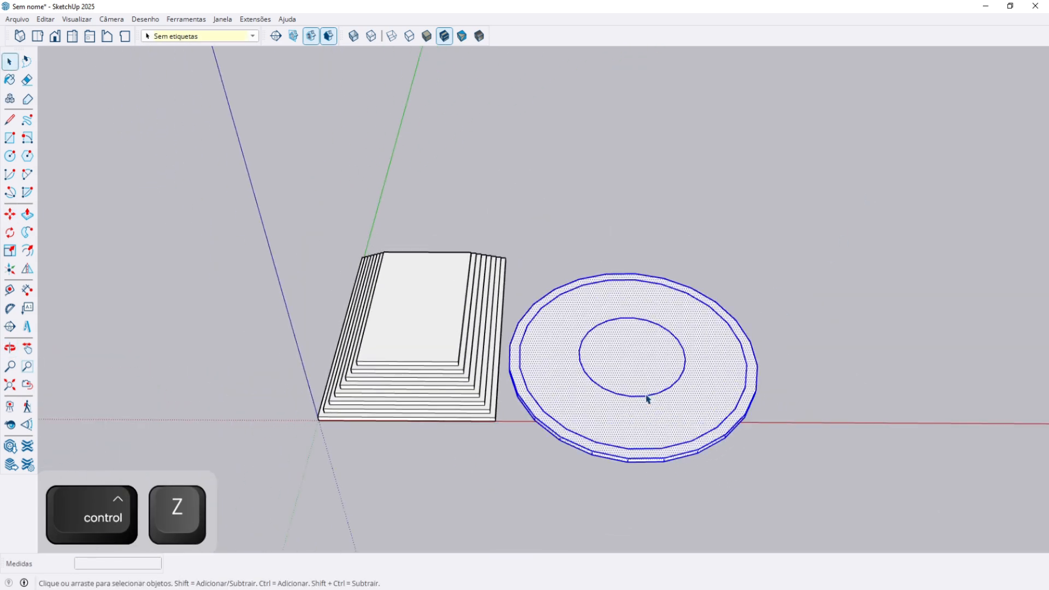
key(Delete)
scroll(367, 362, up, 2)
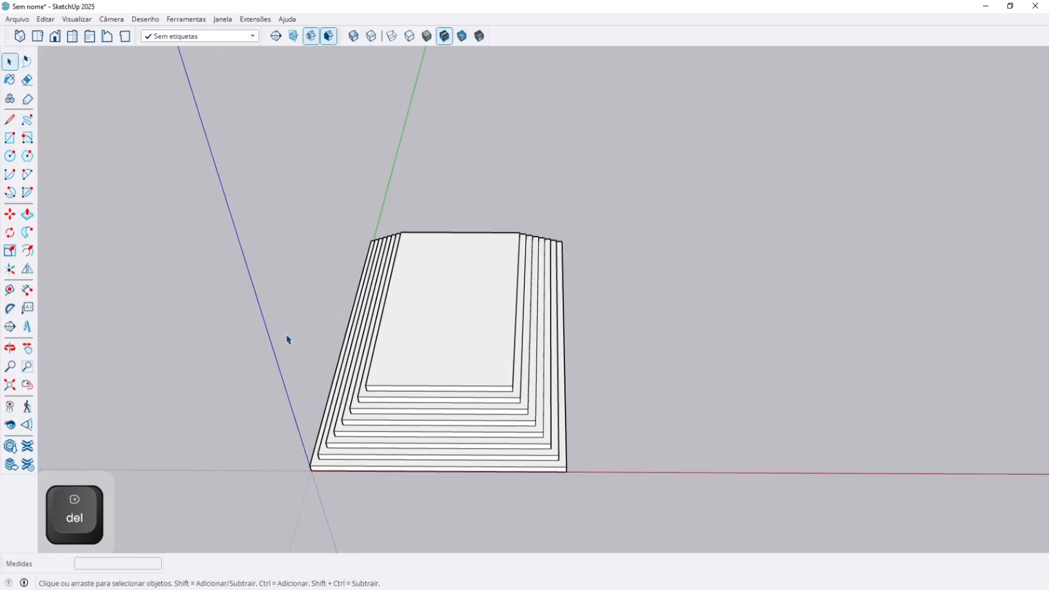
middle_drag(501, 295, 514, 371)
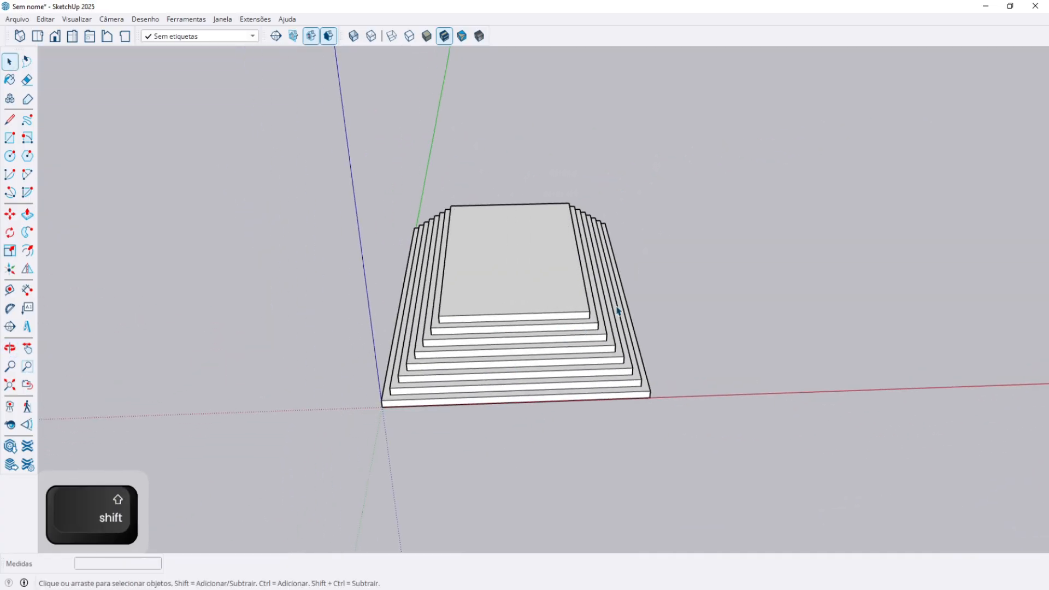
Box-select the whole stepped stack and make it a group with Criar grupo.
drag(734, 477, 392, 211)
right_click(504, 267)
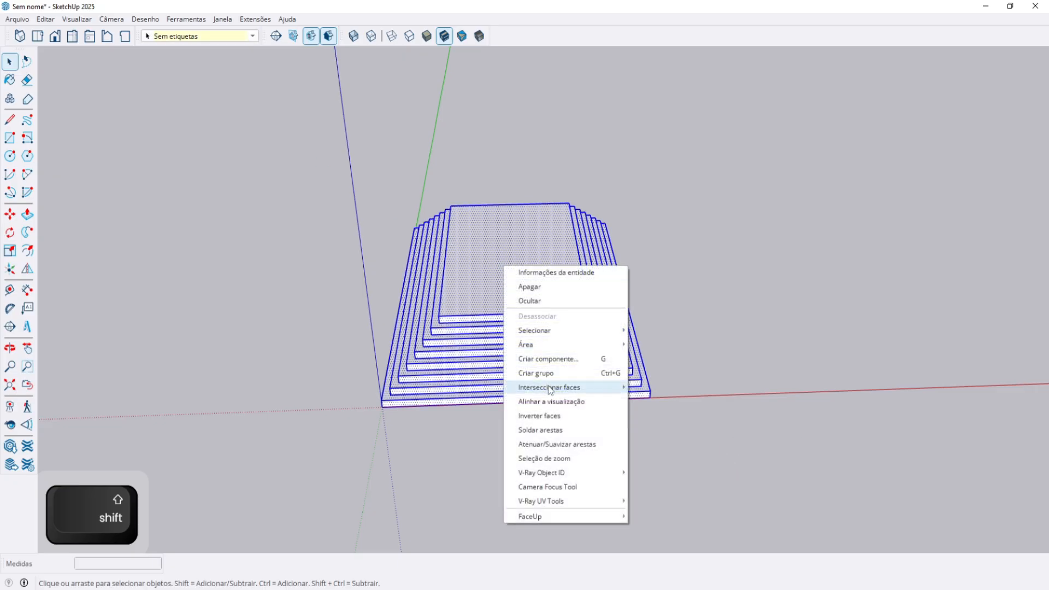
click(556, 373)
click(757, 288)
click(448, 309)
middle_drag(449, 303, 497, 322)
Select the stair group and attempt corner scaling, cancelling each unfinished resize.
key(s)
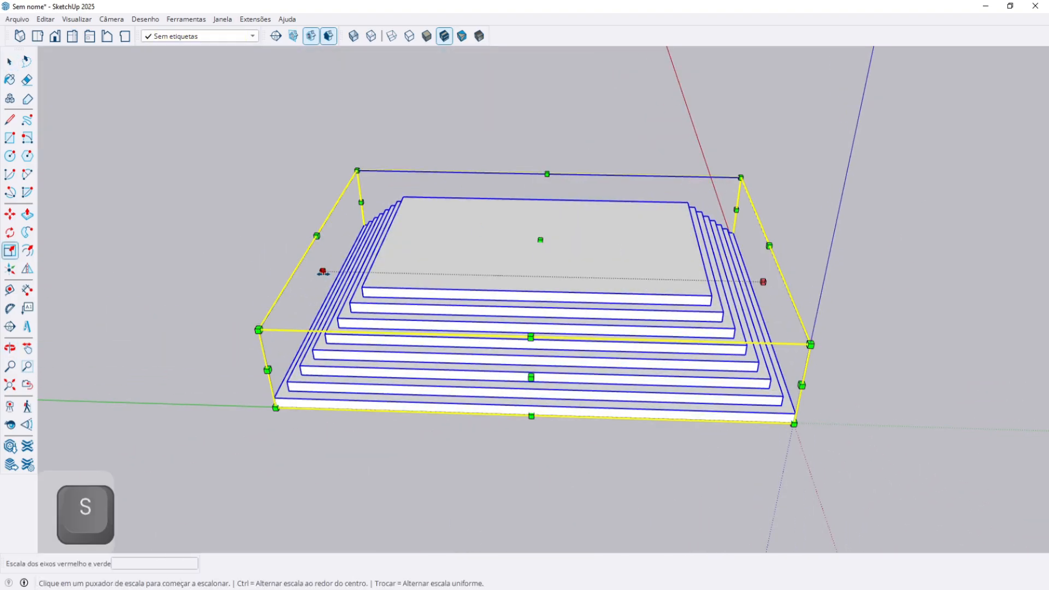
click(25, 251)
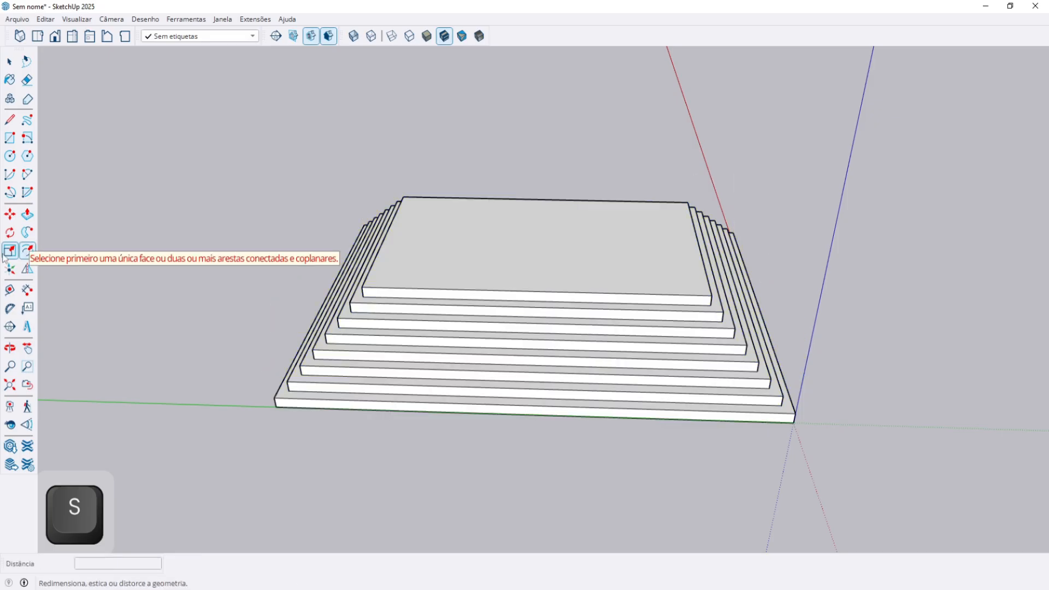
key(space)
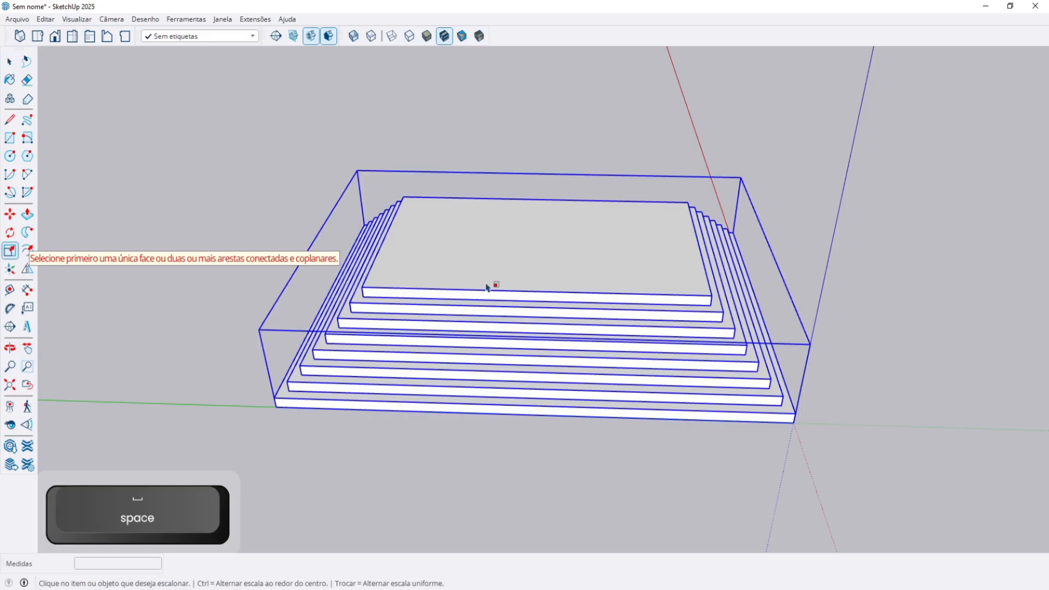
click(541, 309)
middle_drag(541, 309, 422, 334)
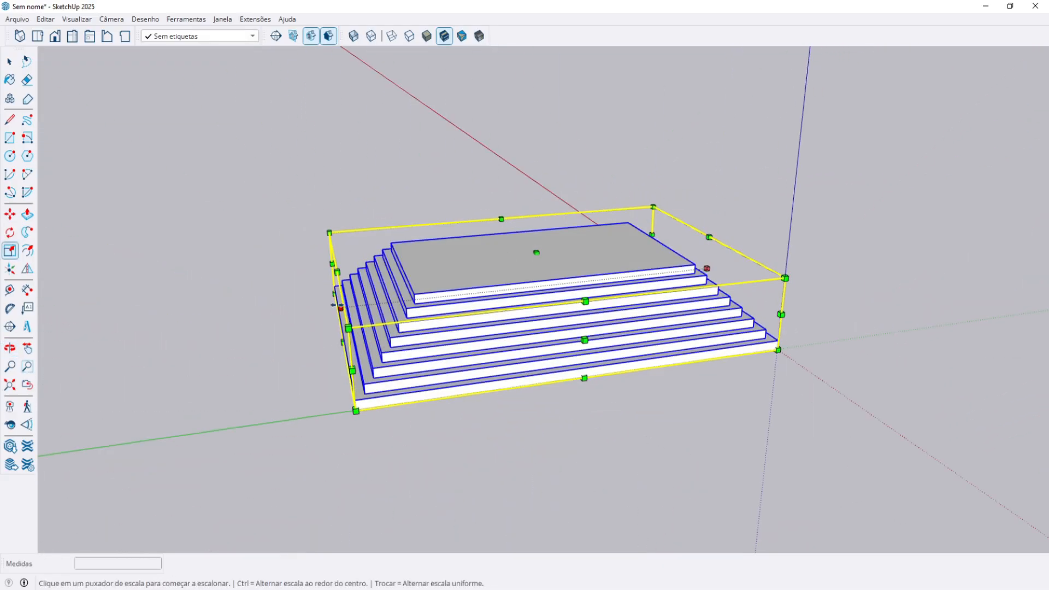
middle_drag(415, 330, 343, 306)
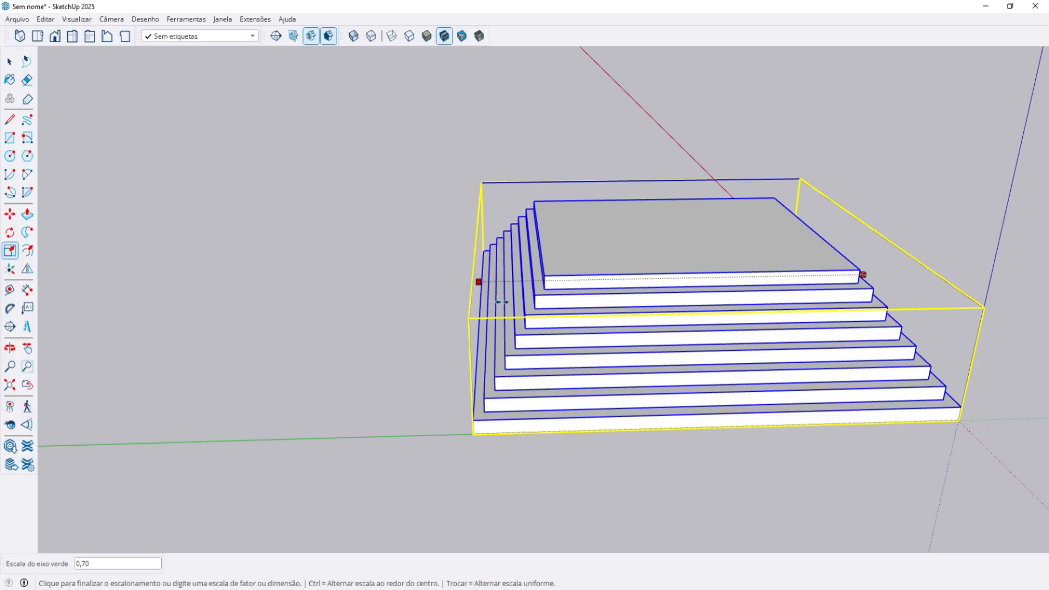
key(space)
key(s)
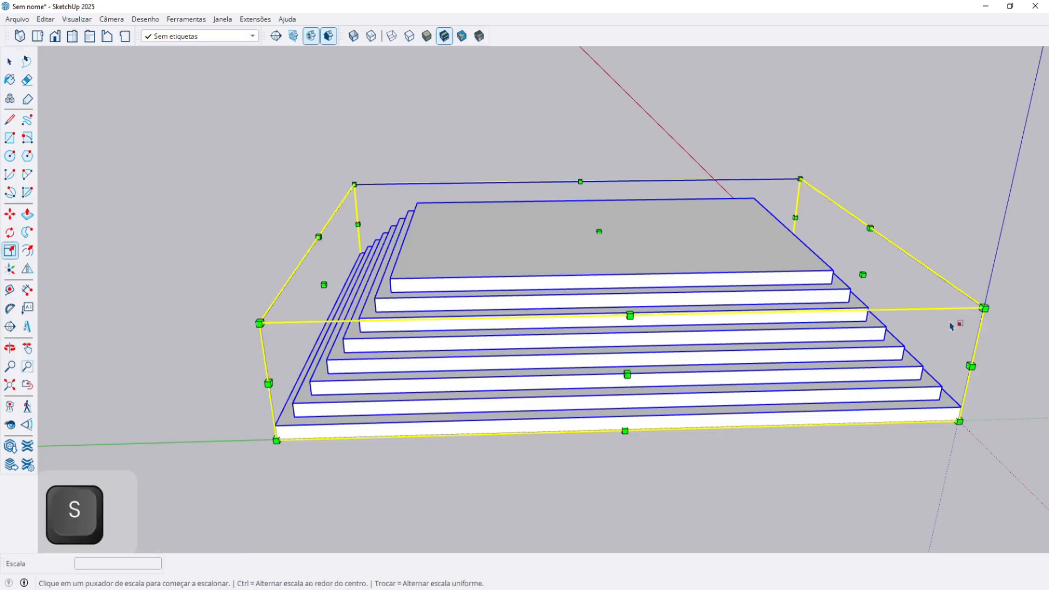
click(983, 308)
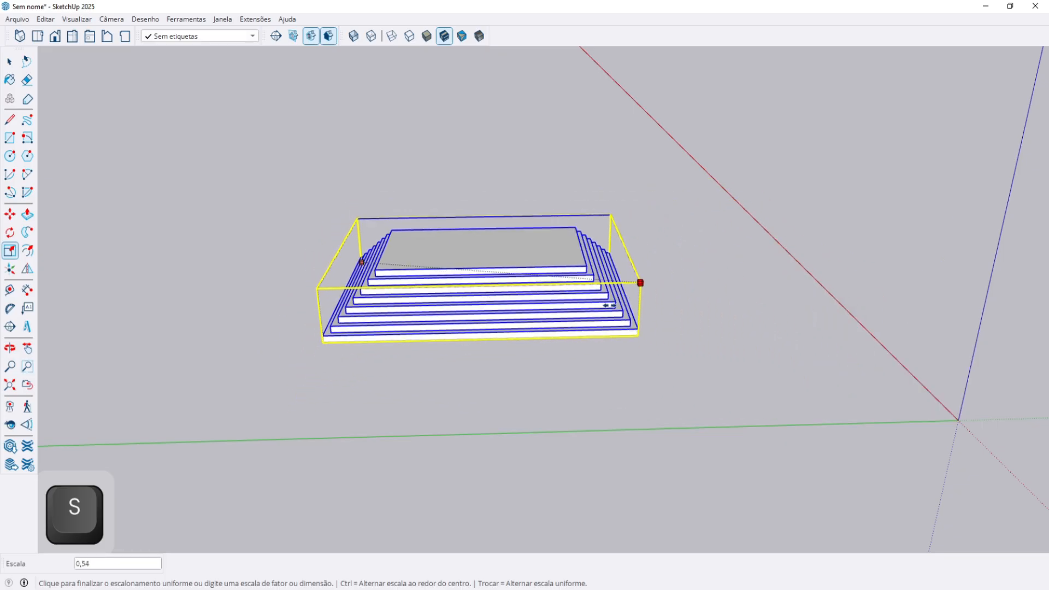
key(space)
scroll(613, 309, down, 3)
middle_drag(614, 309, 327, 376)
key(s)
click(356, 371)
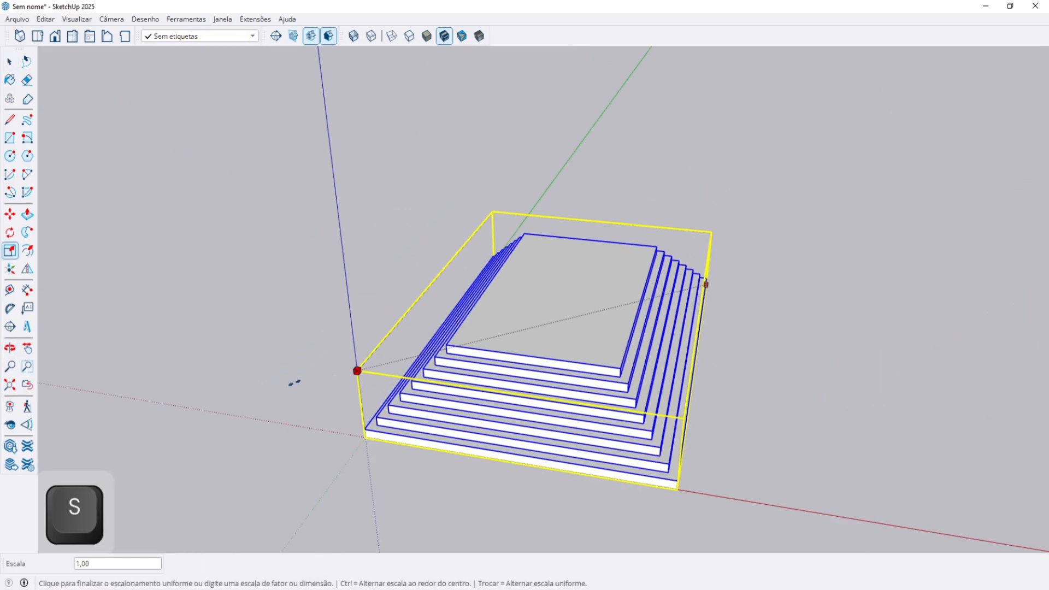
key(space)
middle_drag(688, 218, 689, 240)
Scale the stairs uniformly by 0,1, then enlarge them by 100.
key(s)
click(702, 244)
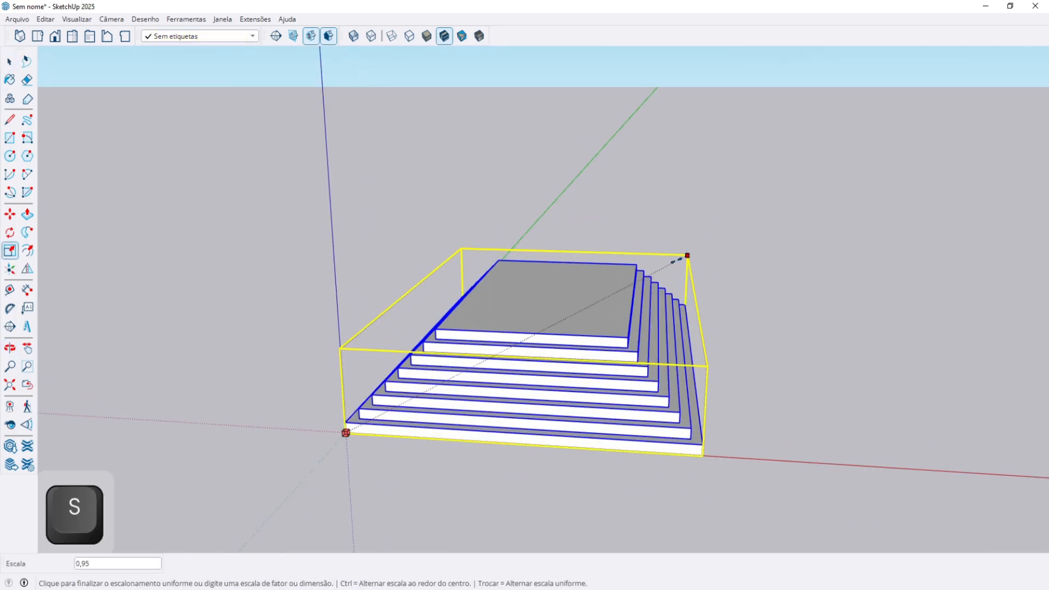
text(,)
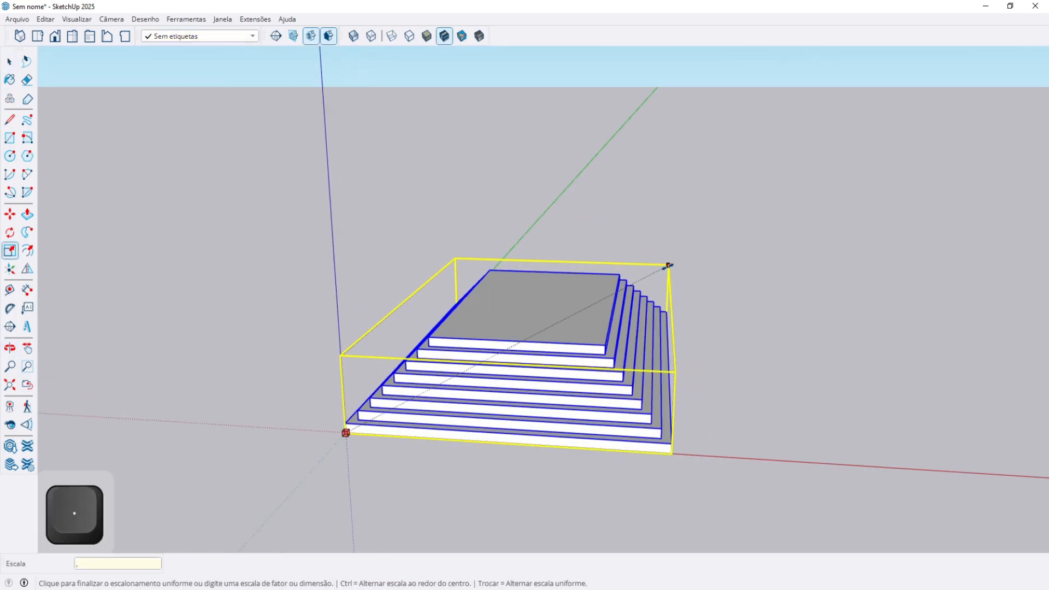
text(1)
key(Return)
click(395, 407)
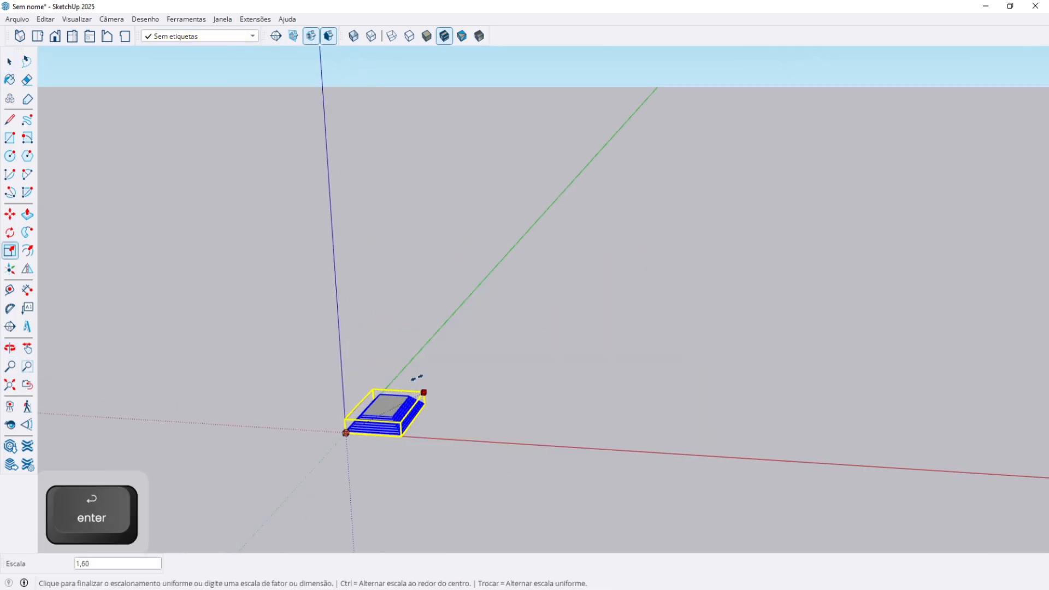
text(100)
key(Return)
Scale the stairs by 0,5 from a side handle.
scroll(417, 381, down, 10)
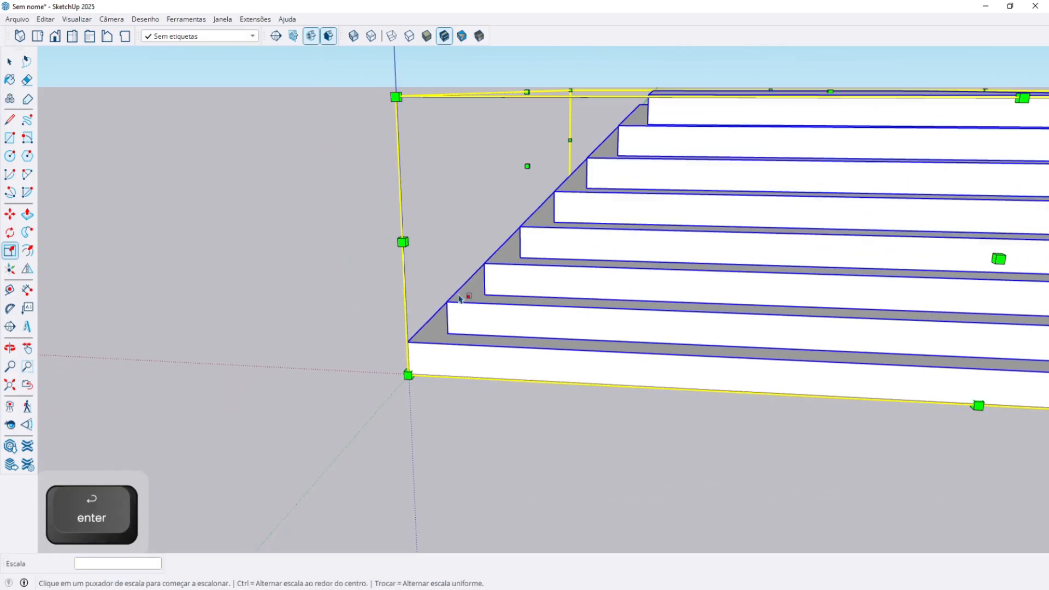
shift+middle_drag(580, 258, 449, 296)
scroll(449, 296, up, 2)
key(s)
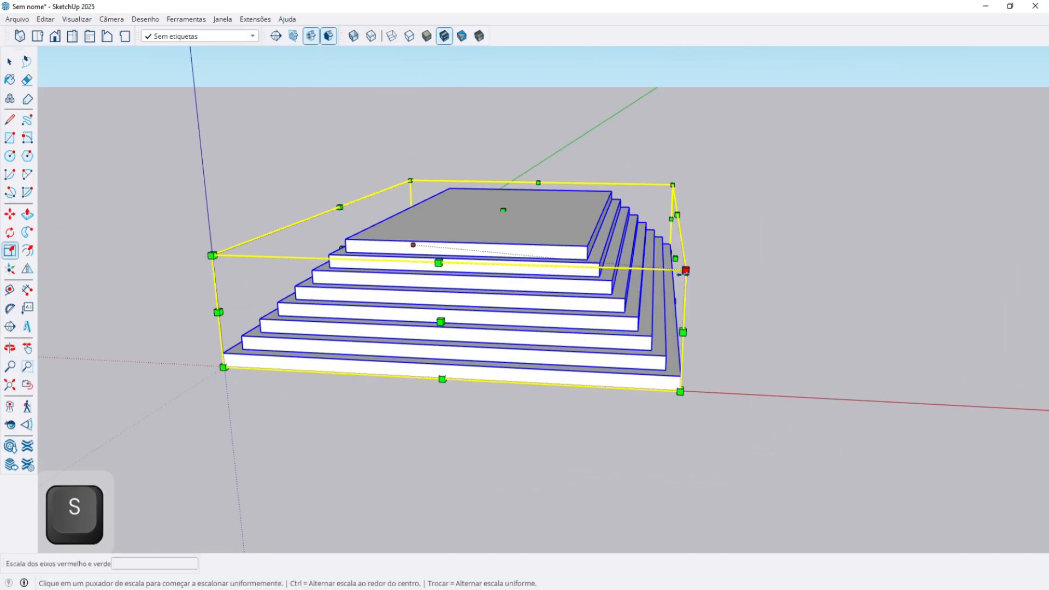
click(684, 271)
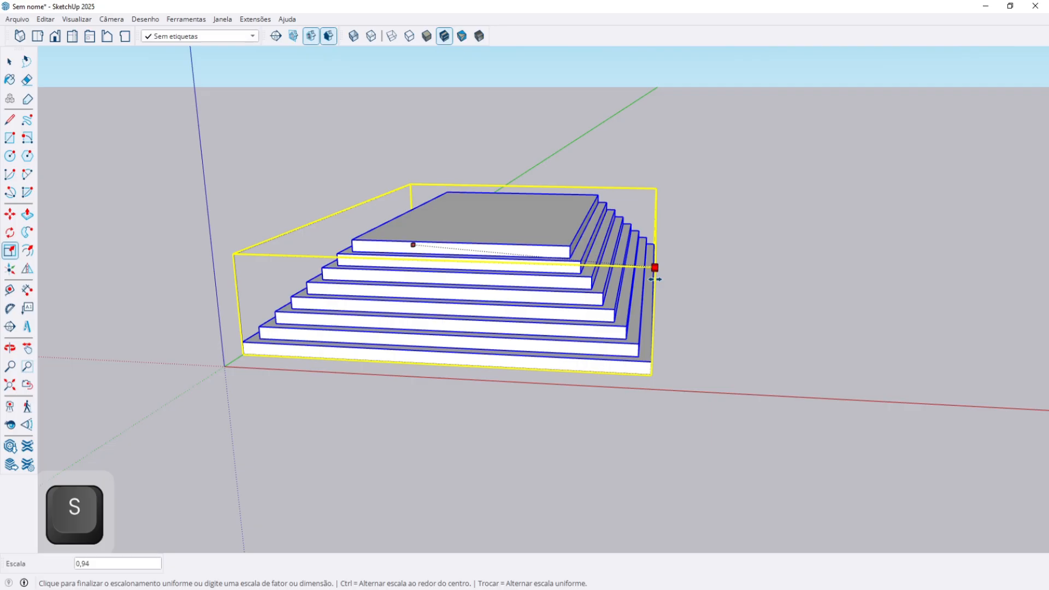
text(,5)
key(Return)
middle_drag(568, 292, 433, 356)
key(space)
scroll(398, 346, down, 3)
Move the stairs so their corner sits on the model origin.
key(m)
click(346, 330)
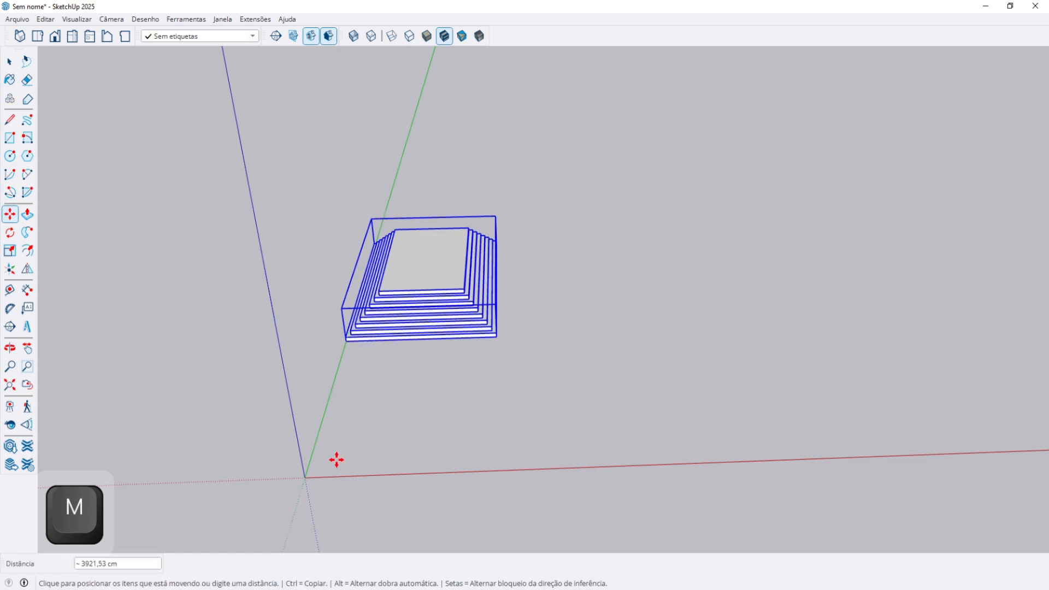
click(301, 474)
key(space)
middle_drag(369, 444, 479, 474)
scroll(479, 475, up, 5)
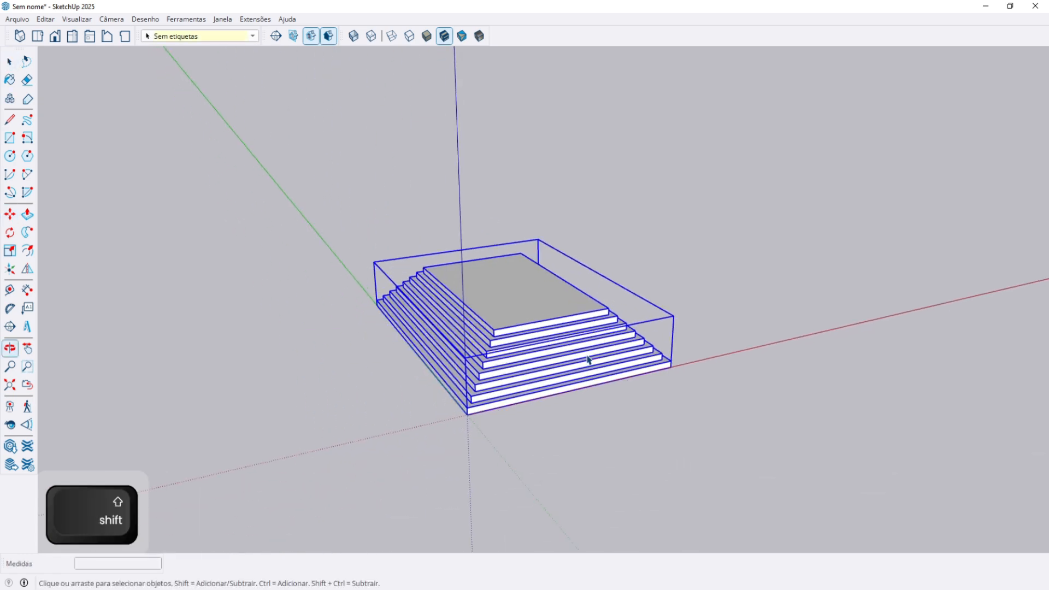
Try shrinking the stairs along the green and red axes, then undo the last resize.
key(s)
drag(575, 361, 455, 264)
drag(249, 254, 401, 234)
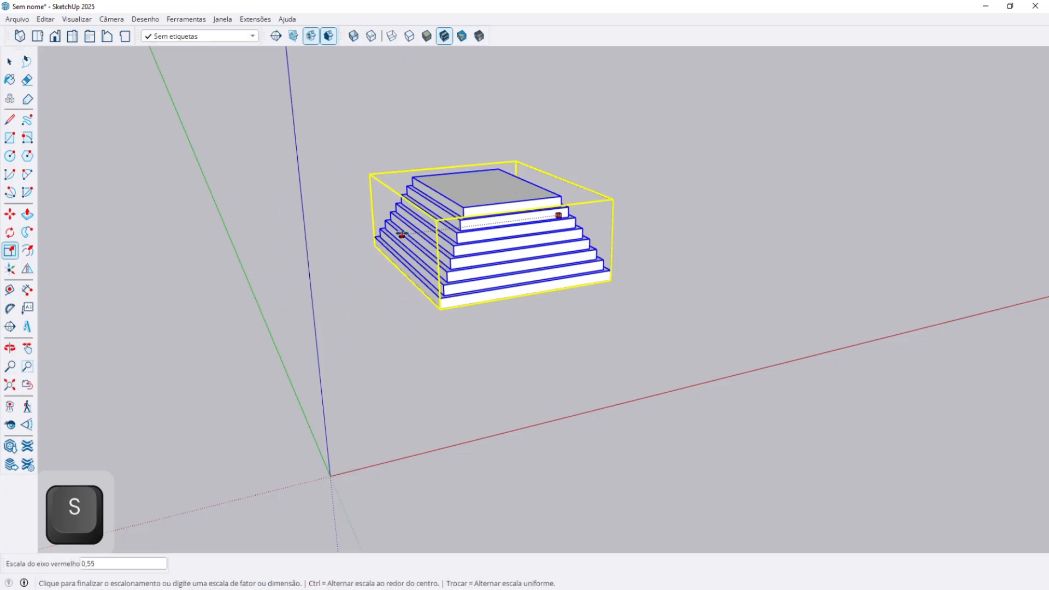
drag(527, 251, 511, 240)
drag(511, 240, 488, 226)
middle_drag(529, 288, 391, 392)
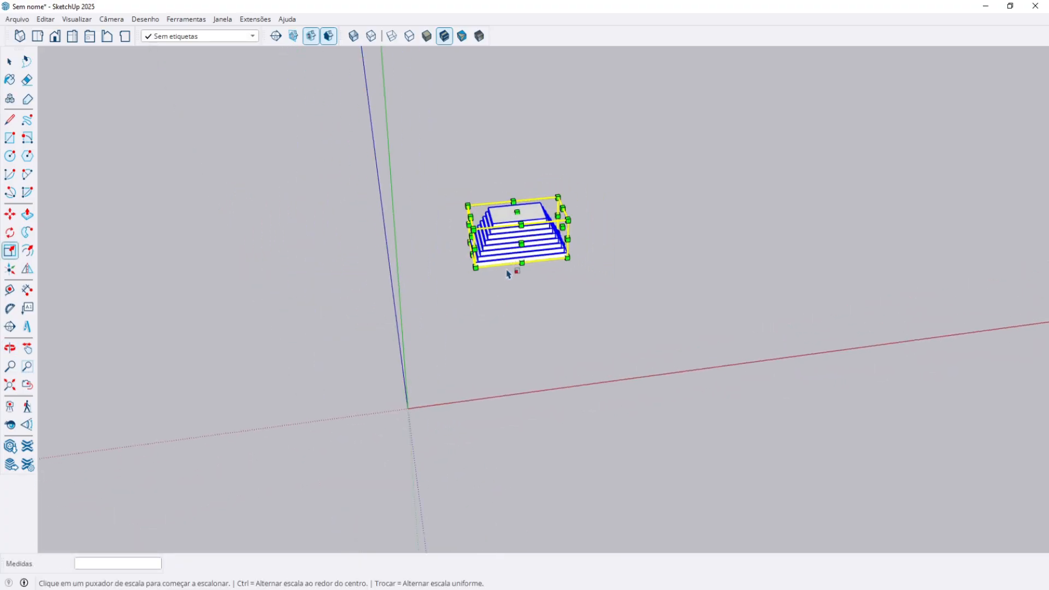
scroll(521, 247, up, 3)
key(ctrl+z)
key(ctrl+z)
key(space)
Inspect the resized stairs from several angles and deselect the group.
middle_drag(568, 314, 666, 275)
scroll(536, 300, up, 5)
middle_drag(567, 251, 583, 211)
middle_drag(494, 269, 628, 283)
scroll(613, 293, down, 3)
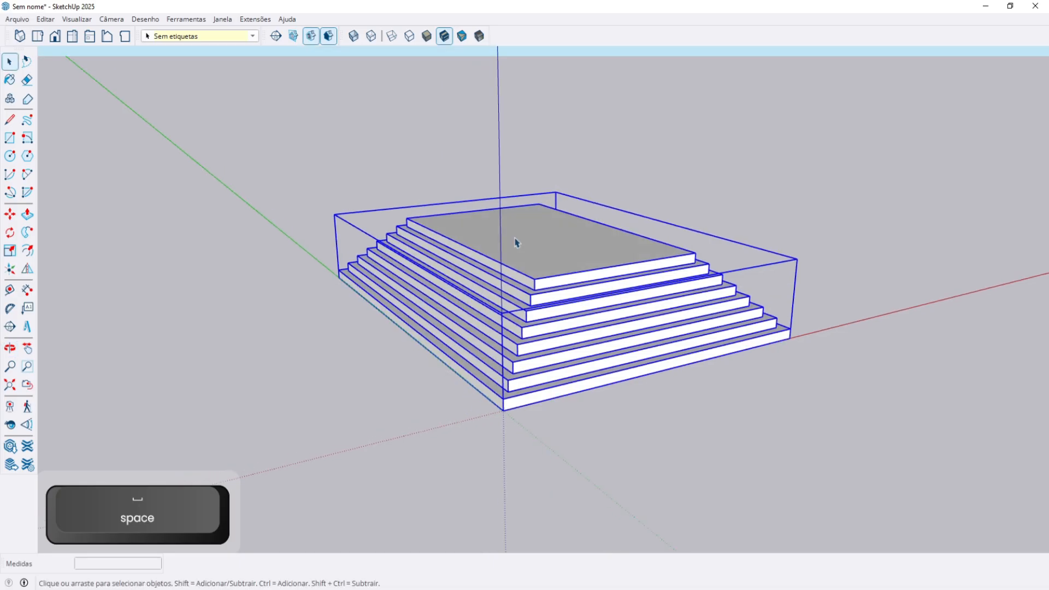
key(ctrl+t)
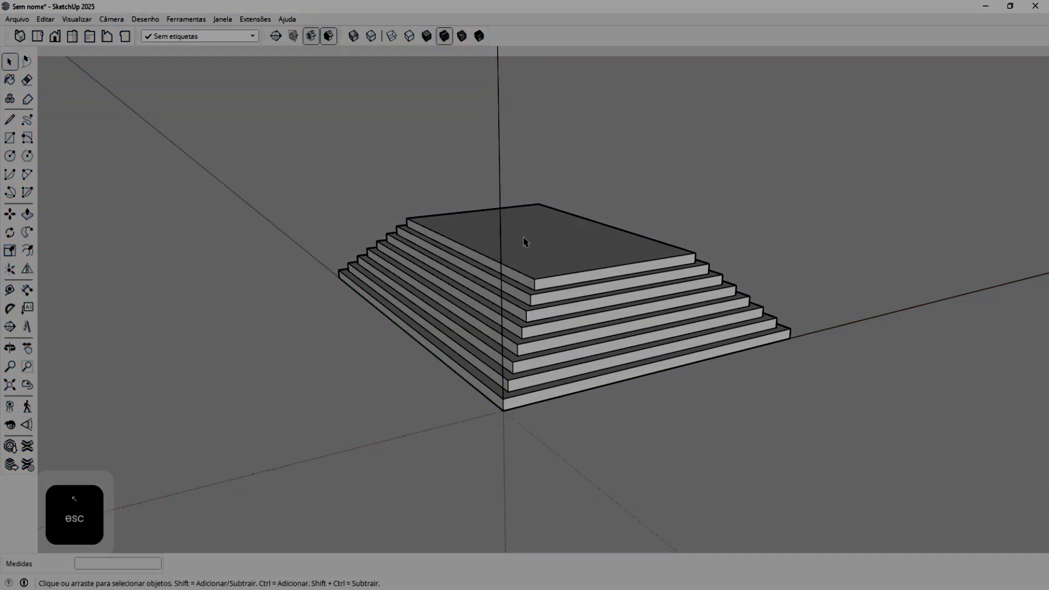
Select the pyramid's top face and try scaling it about its centre and moving it, then cancel.
middle_drag(523, 242, 416, 327)
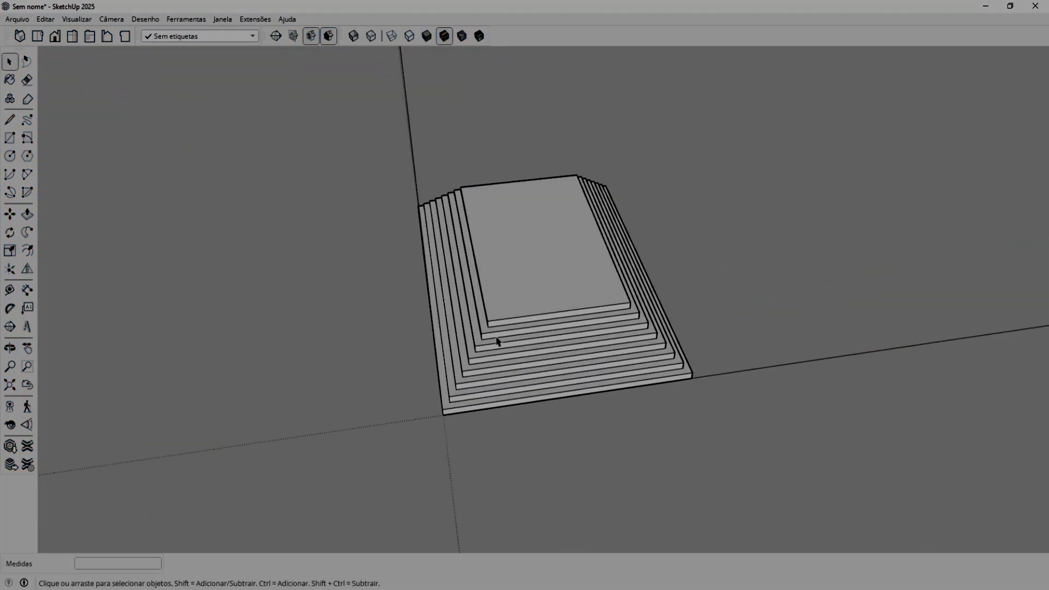
scroll(497, 341, up, 3)
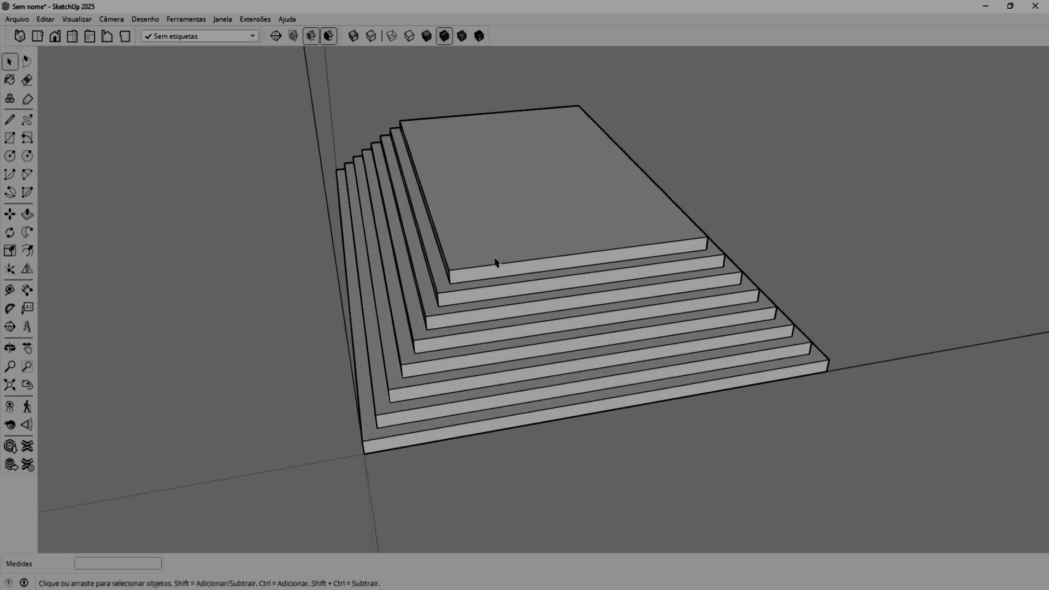
click(518, 203)
middle_drag(495, 261, 519, 229)
key(Escape)
click(518, 221)
key(s)
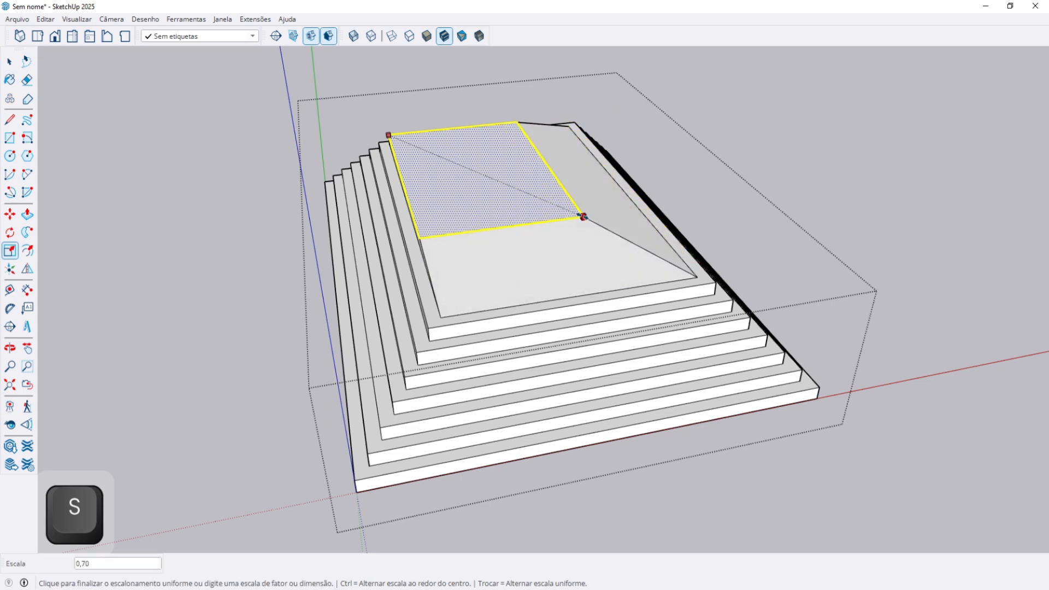
key(ctrl)
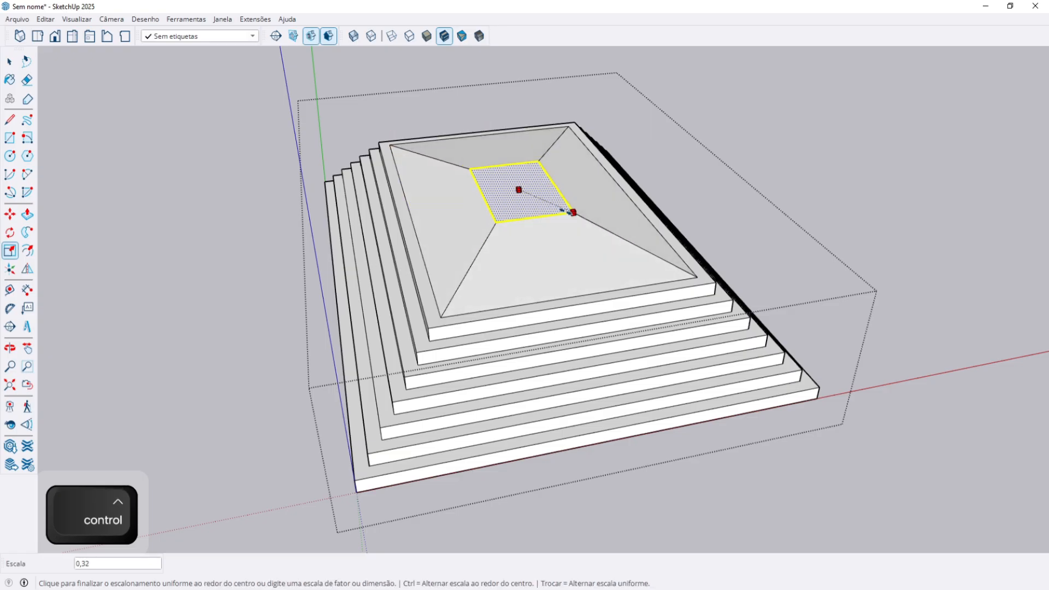
middle_drag(567, 236, 600, 185)
key(m)
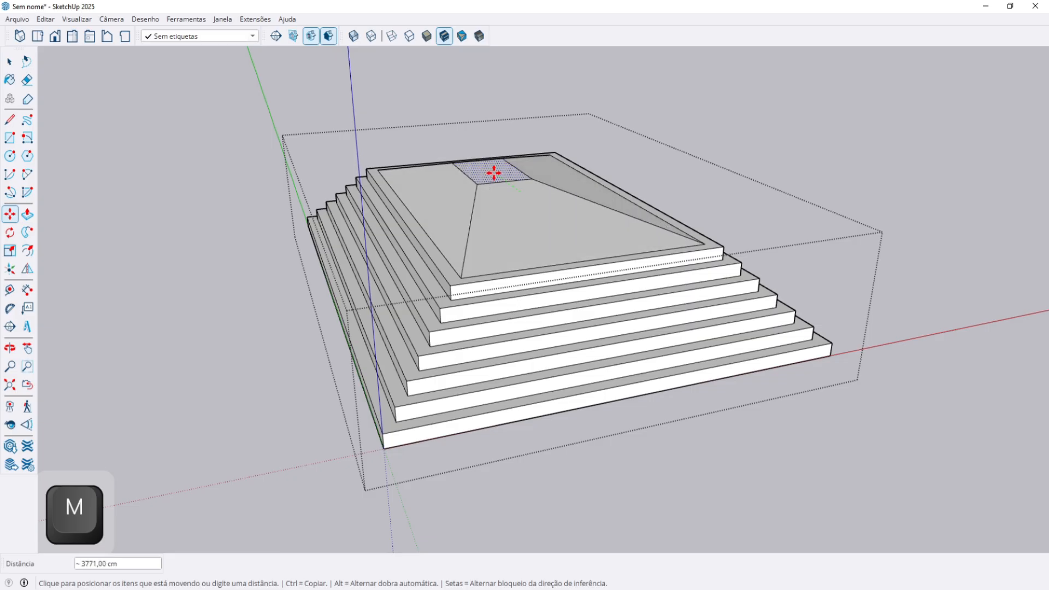
drag(540, 110, 510, 194)
key(Escape)
scroll(503, 274, up, 3)
Open the pyramid group for editing and select its top, sloped and step faces.
double_click(502, 274)
middle_drag(499, 264, 535, 228)
click(503, 187)
click(538, 236)
click(573, 158)
click(568, 369)
Try moving and pulling the second step's front face, then undo the pull.
key(m)
click(565, 371)
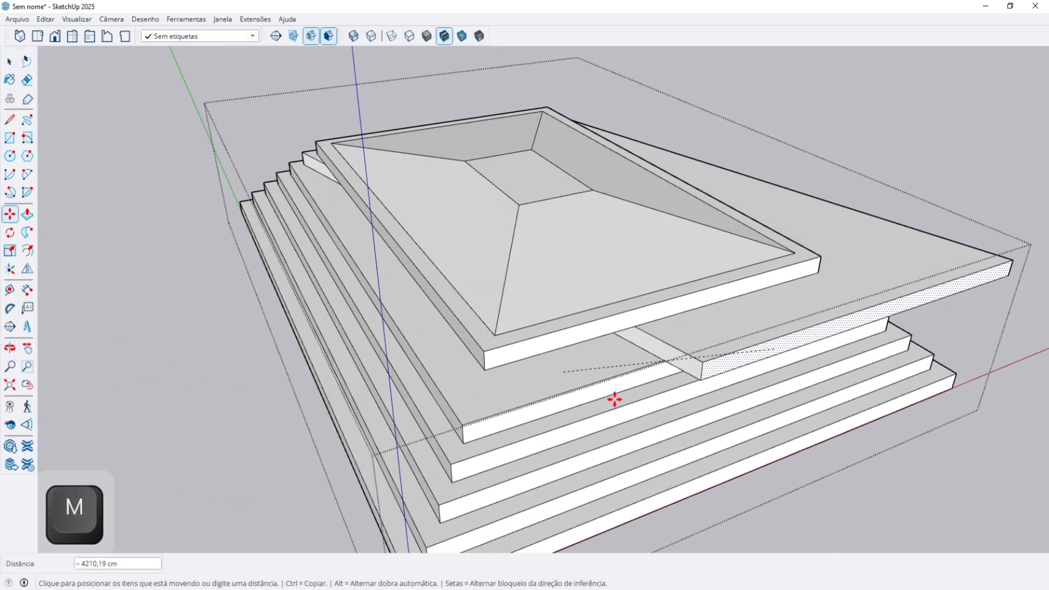
key(space)
scroll(523, 410, up, 2)
key(p)
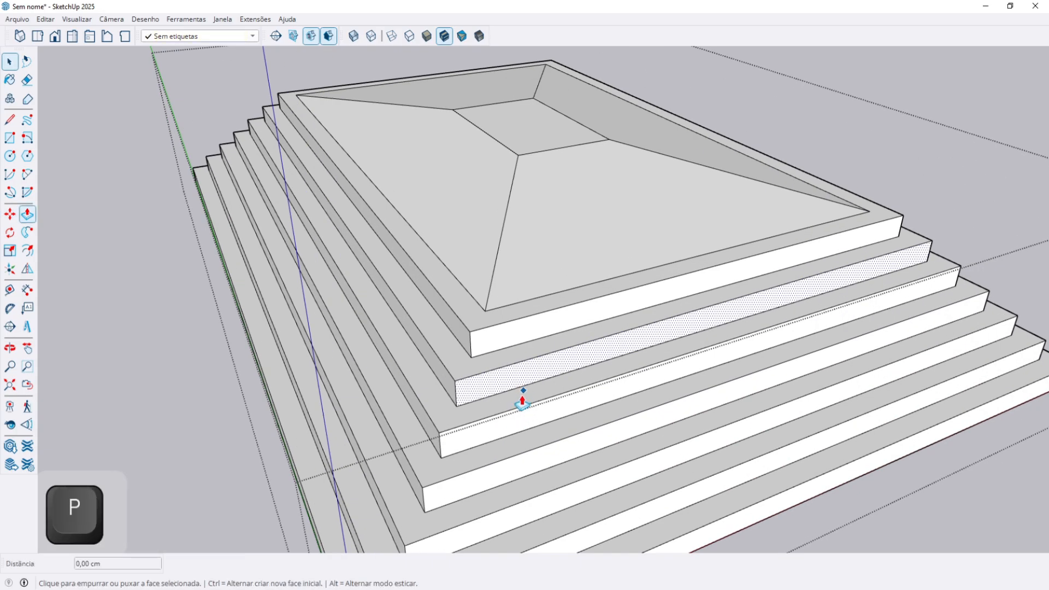
click(481, 376)
mouse_move(480, 364)
middle_down()
mouse_move(742, 259)
mouse_move(743, 283)
mouse_move(548, 304)
mouse_move(491, 371)
middle_up()
key(ctrl+z)
Start moving the top centre face, locked to the vertical blue axis.
key(space)
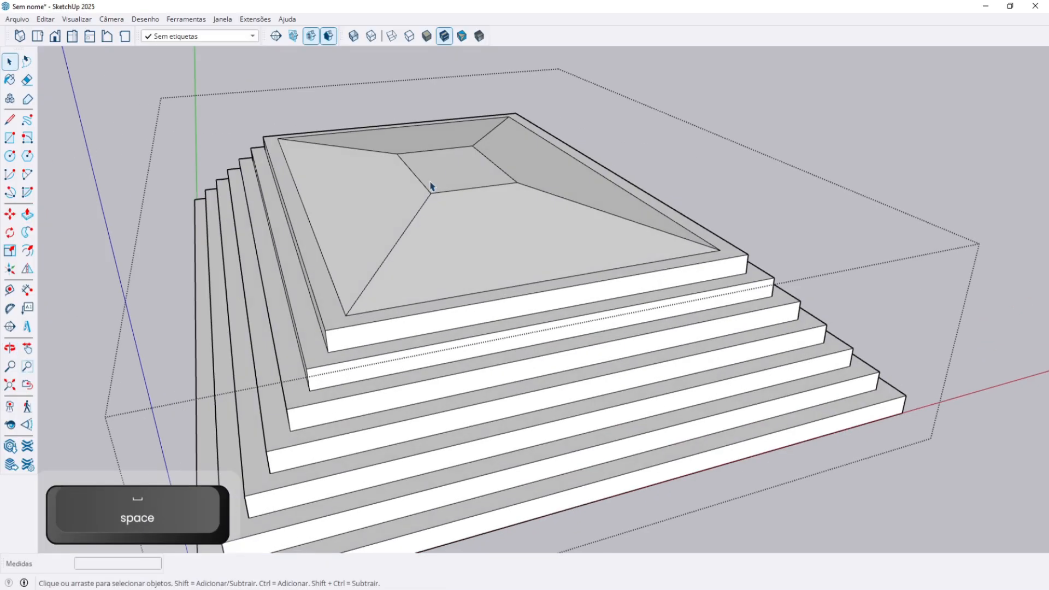
click(451, 169)
key(m)
click(451, 169)
shift+middle_drag(475, 166, 534, 214)
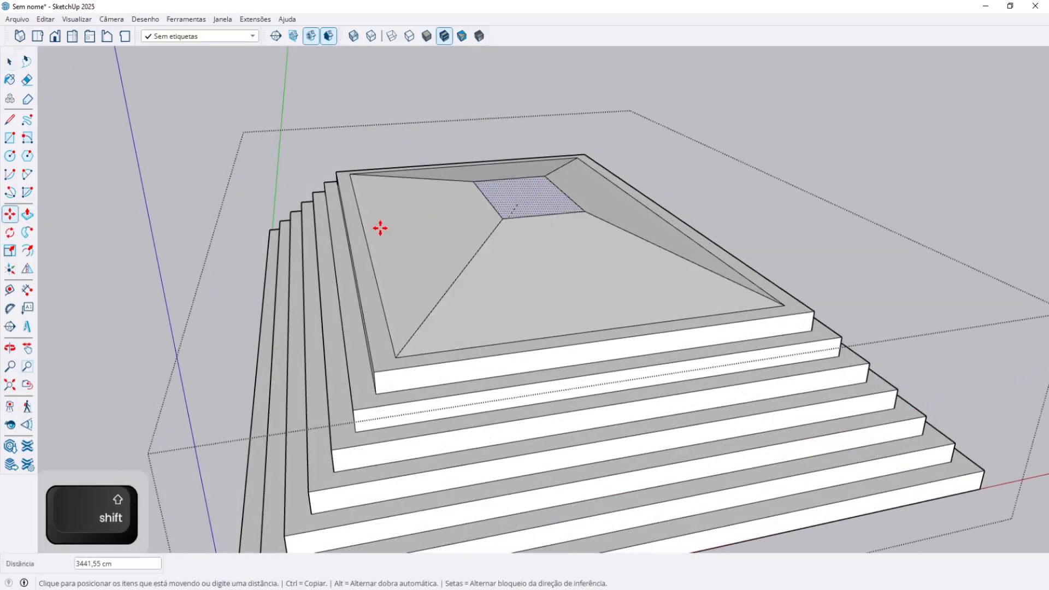
middle_drag(398, 288, 597, 241)
middle_drag(481, 236, 498, 201)
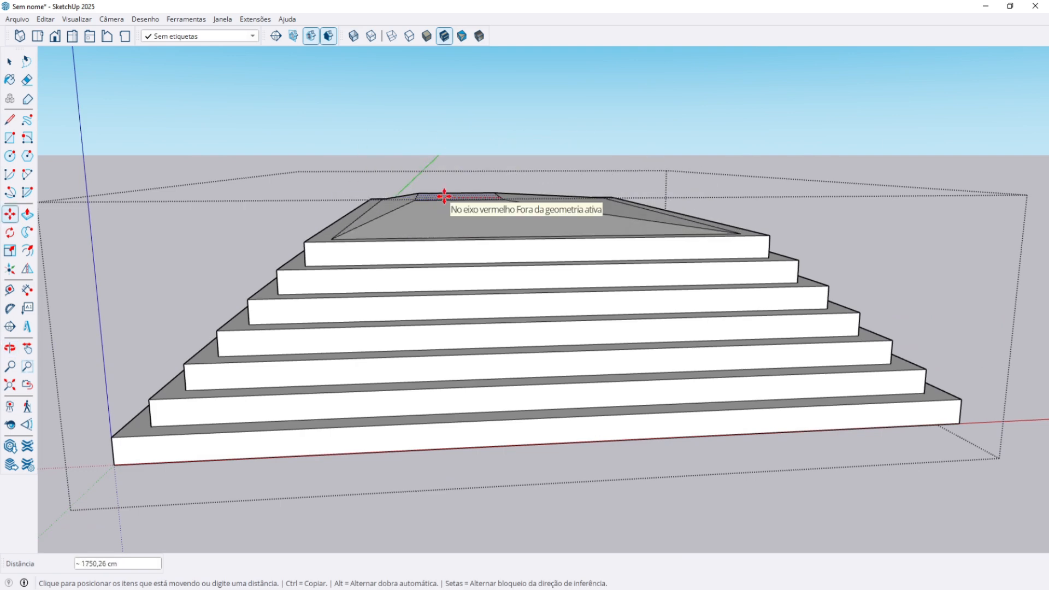
key(Up)
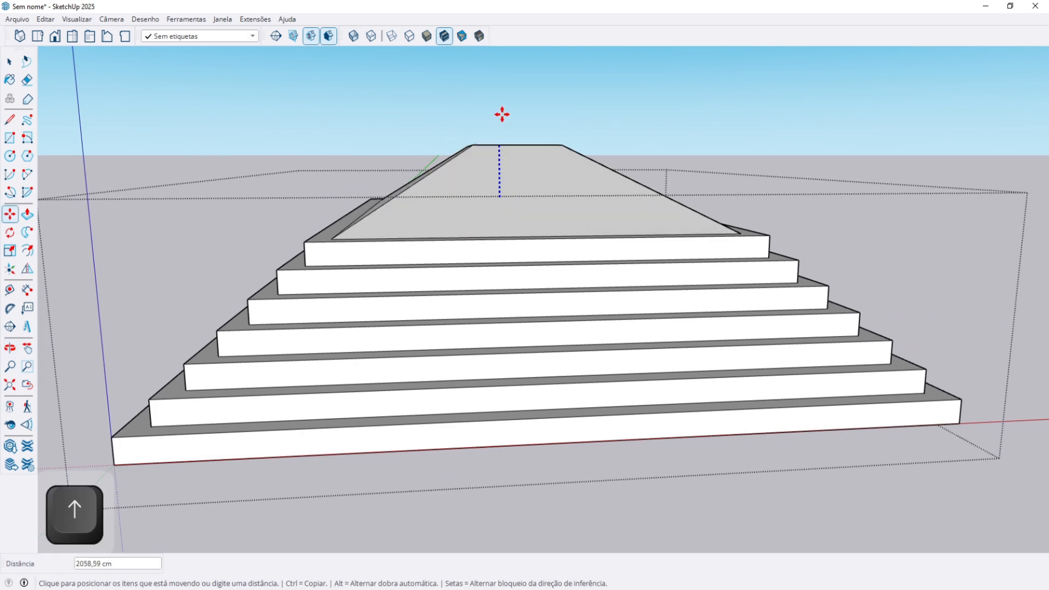
middle_drag(492, 139, 513, 208)
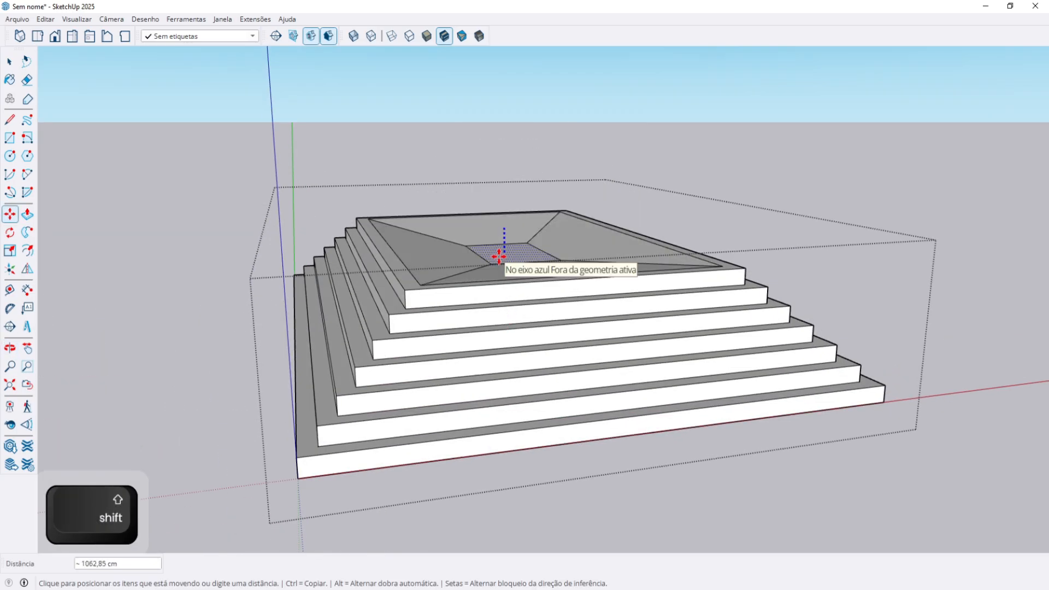
key(Right)
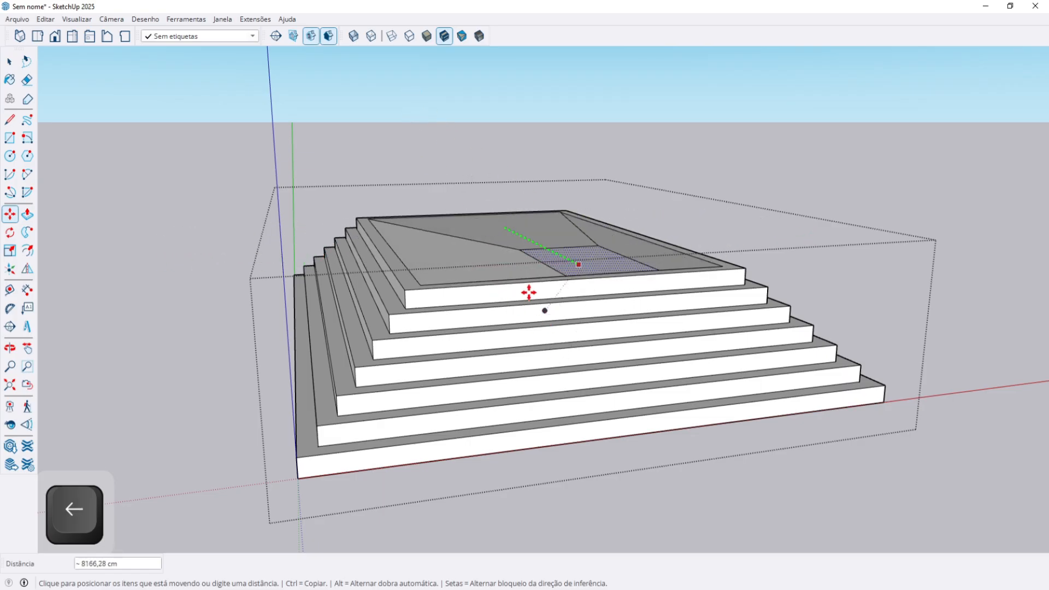
key(Left)
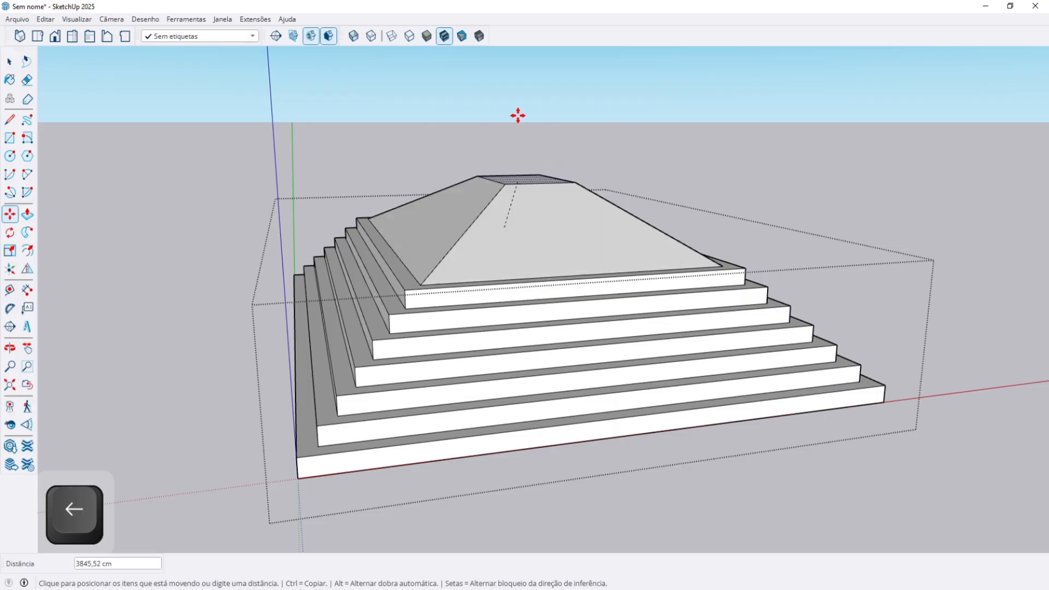
key(Up)
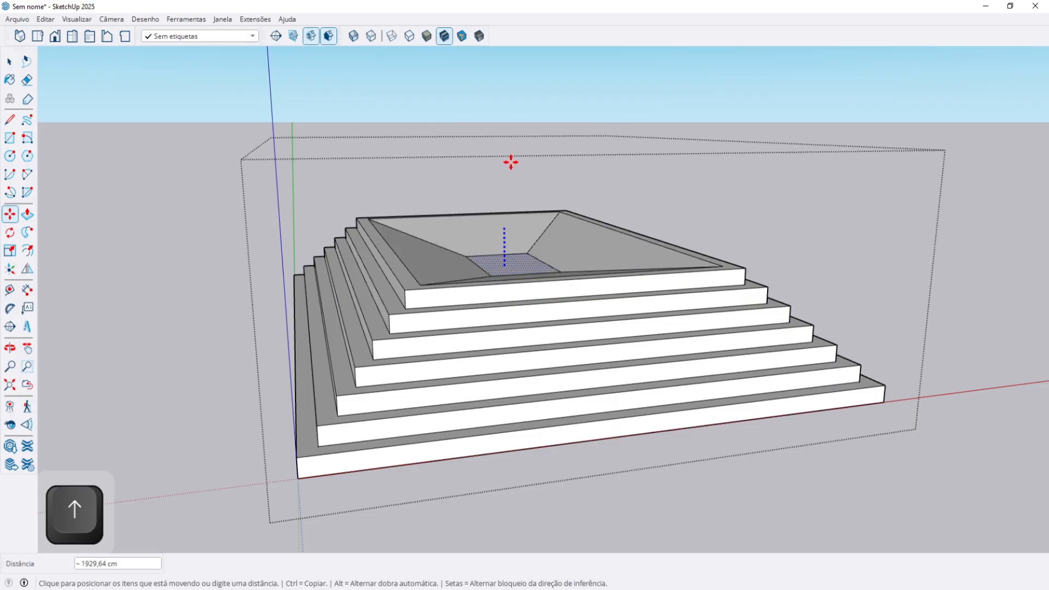
Raise the top face high above the slabs, commit it, and exit the group.
middle_drag(510, 182, 507, 296)
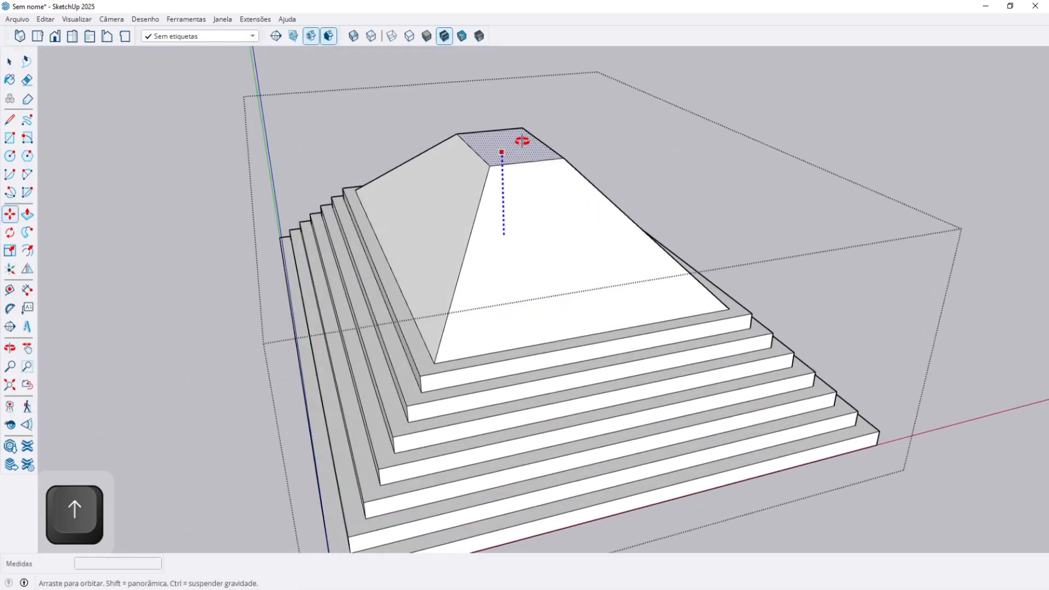
middle_drag(522, 150, 491, 65)
click(490, 64)
middle_drag(490, 150, 463, 105)
scroll(465, 108, down, 4)
key(space)
key(Escape)
middle_drag(492, 166, 602, 264)
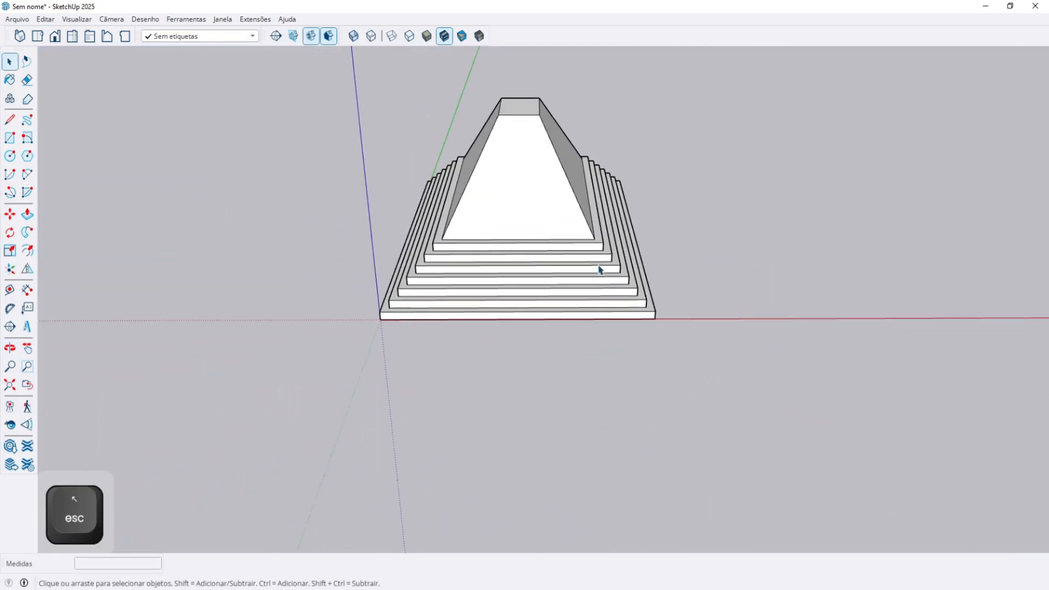
Select everything and delete the stepped pyramid.
key(ctrl+a)
key(Delete)
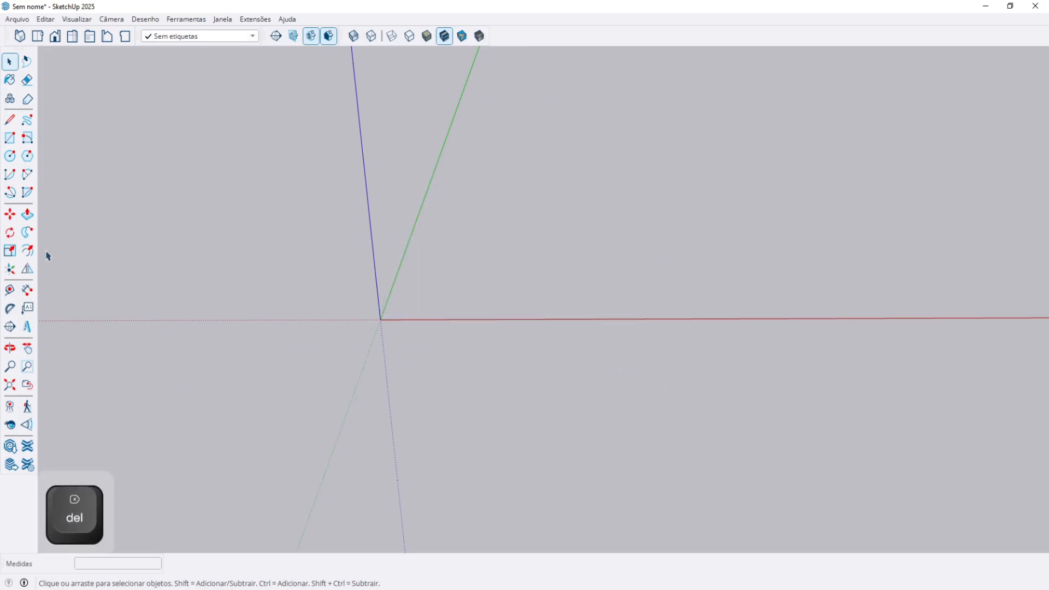
click(31, 238)
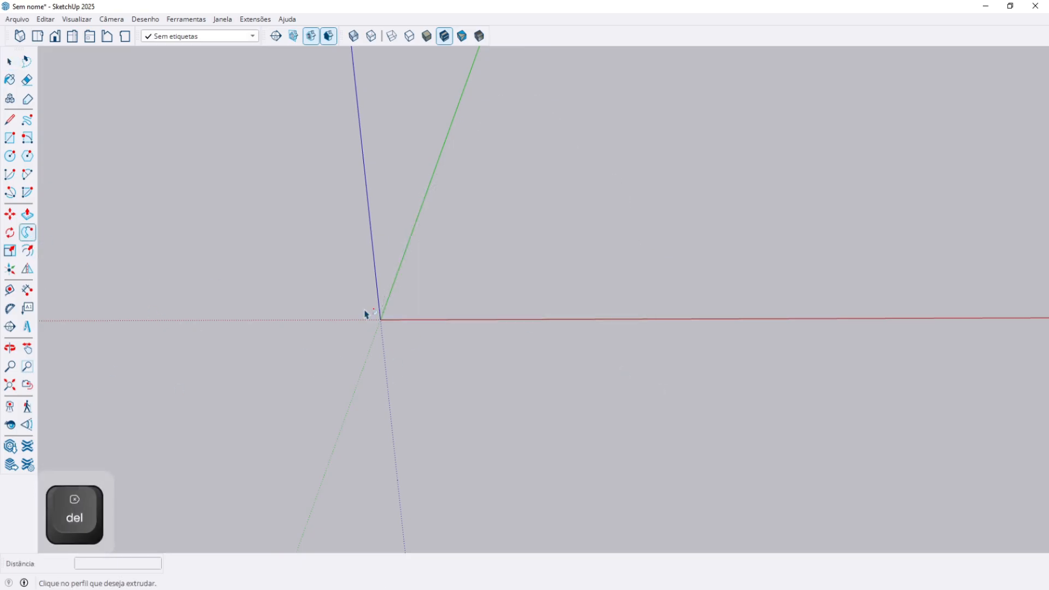
key(space)
Draw a four-segment zigzag polyline path starting at the origin.
key(l)
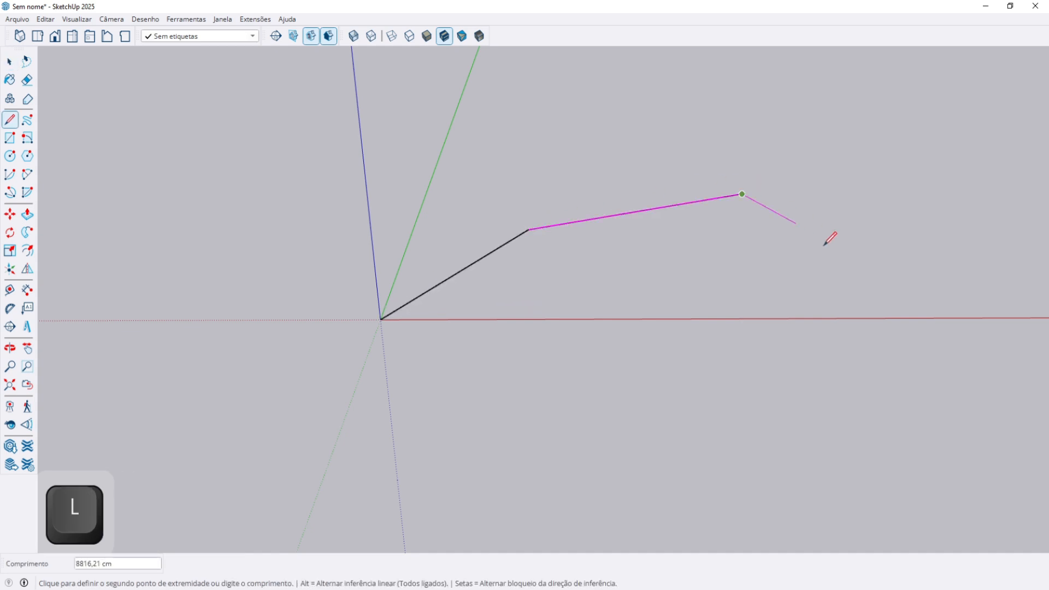
click(977, 272)
key(space)
middle_drag(774, 309, 441, 313)
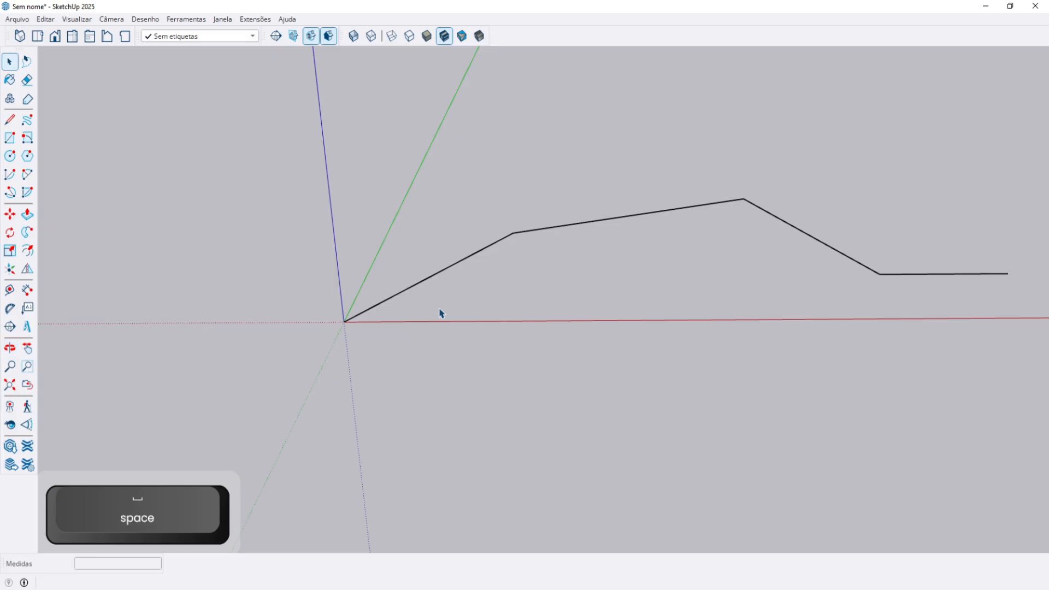
middle_drag(346, 332, 415, 306)
key(r)
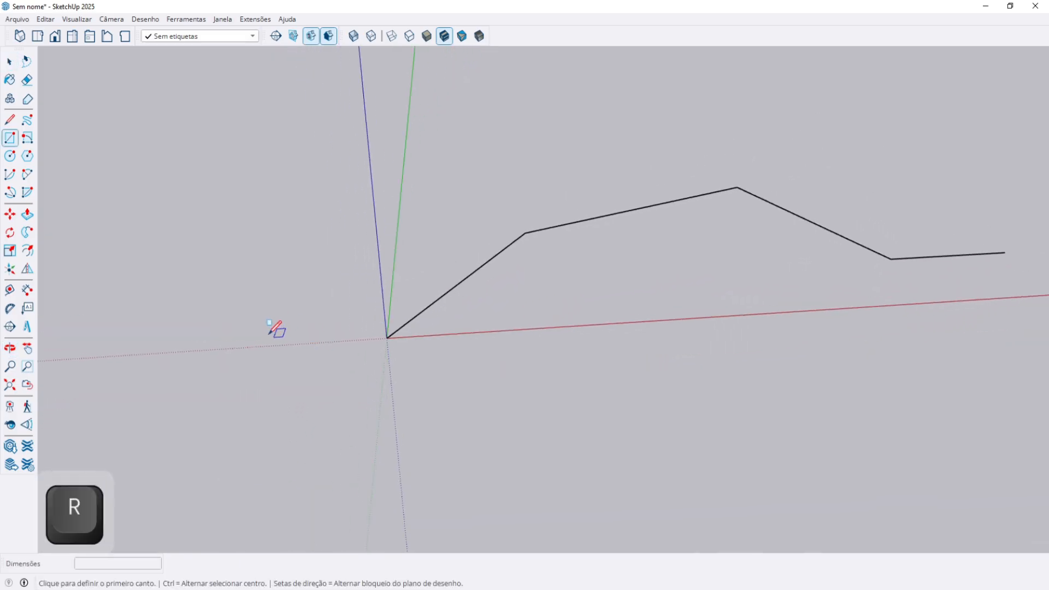
Draw a small trial rectangle near the path, then undo it.
key(space)
click(293, 358)
middle_drag(292, 358, 242, 322)
click(242, 322)
key(r)
key(space)
key(r)
click(262, 247)
click(293, 280)
key(space)
key(ctrl+z)
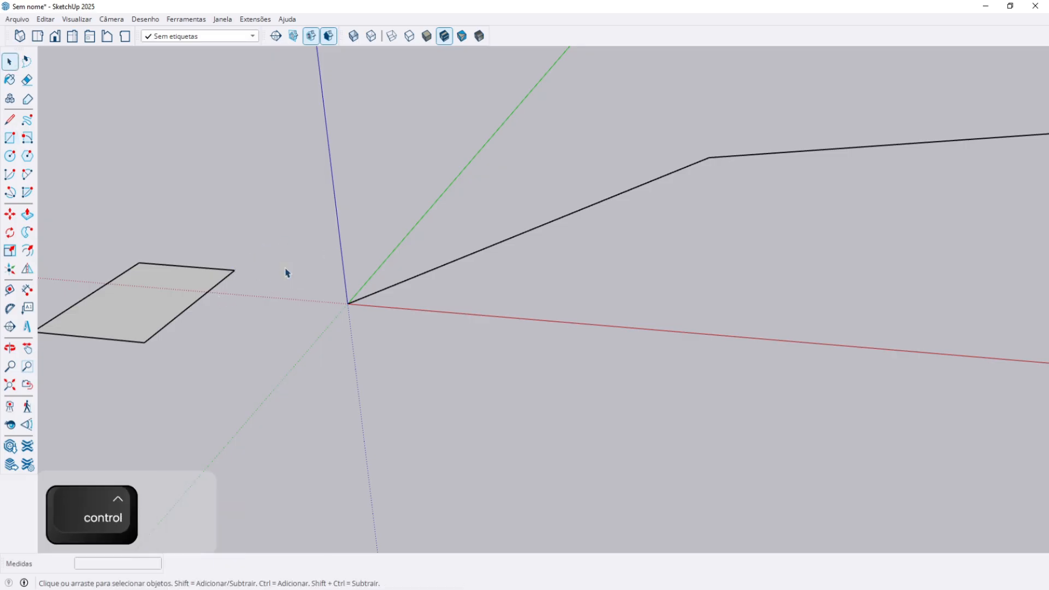
Draw a new rectangle near the origin, group it and pull it up into a test box.
middle_drag(286, 270, 292, 292)
key(r)
click(272, 226)
click(294, 254)
key(space)
double_click(288, 244)
key(ctrl+g)
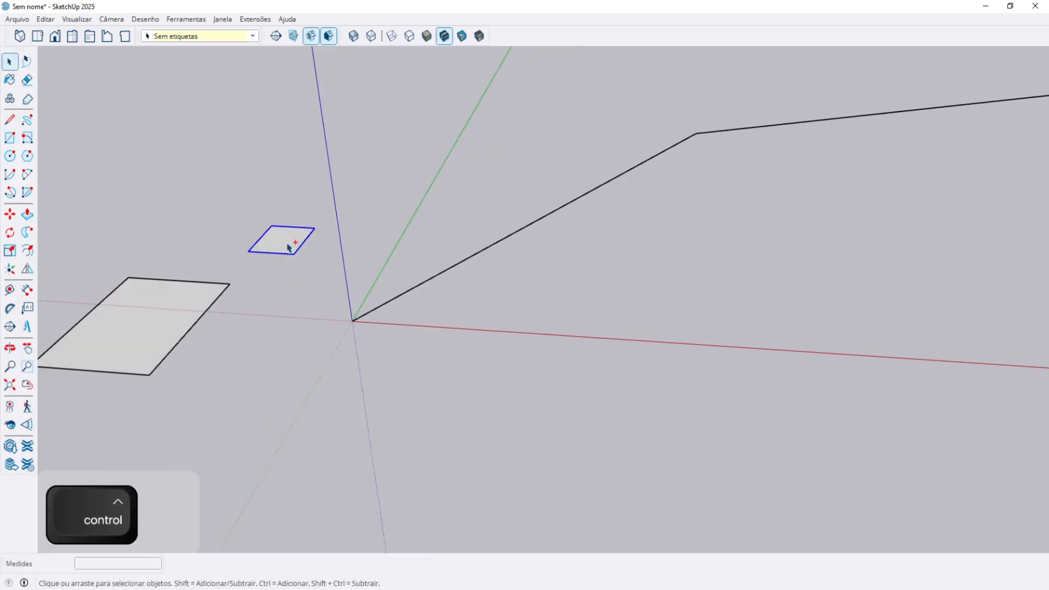
double_click(288, 247)
key(p)
click(281, 248)
click(275, 217)
key(space)
key(Escape)
Rotate the rectangle 90° so it stands upright.
key(q)
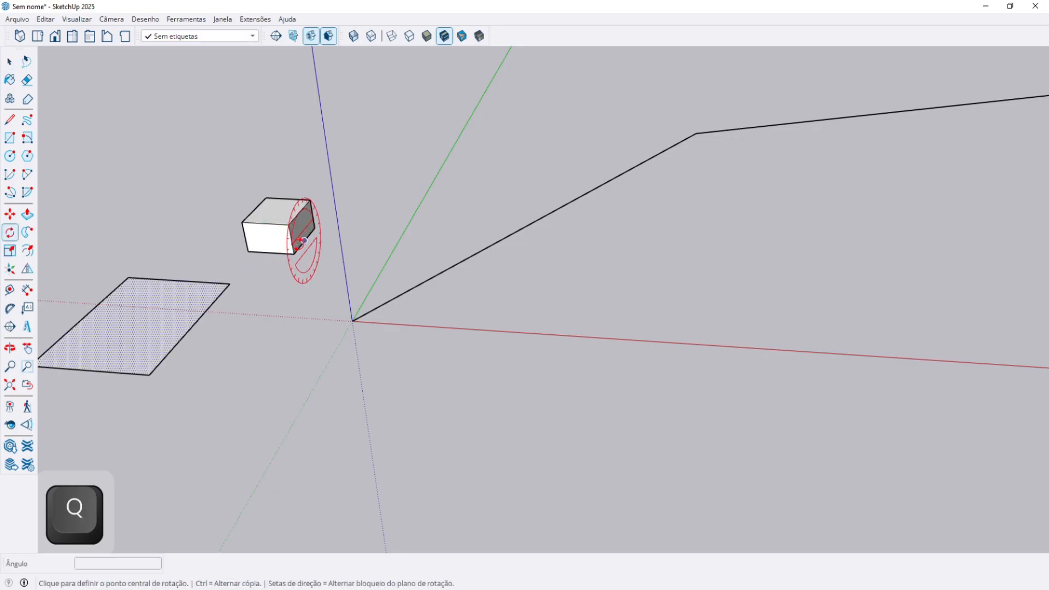
click(232, 250)
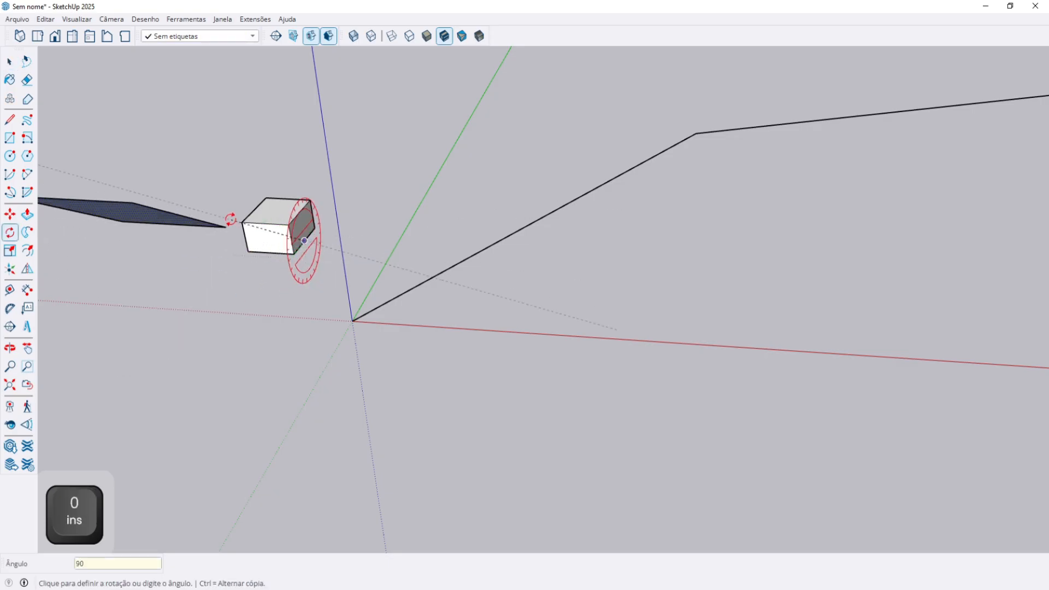
key(Return)
key(space)
Delete the test box.
double_click(277, 234)
key(Escape)
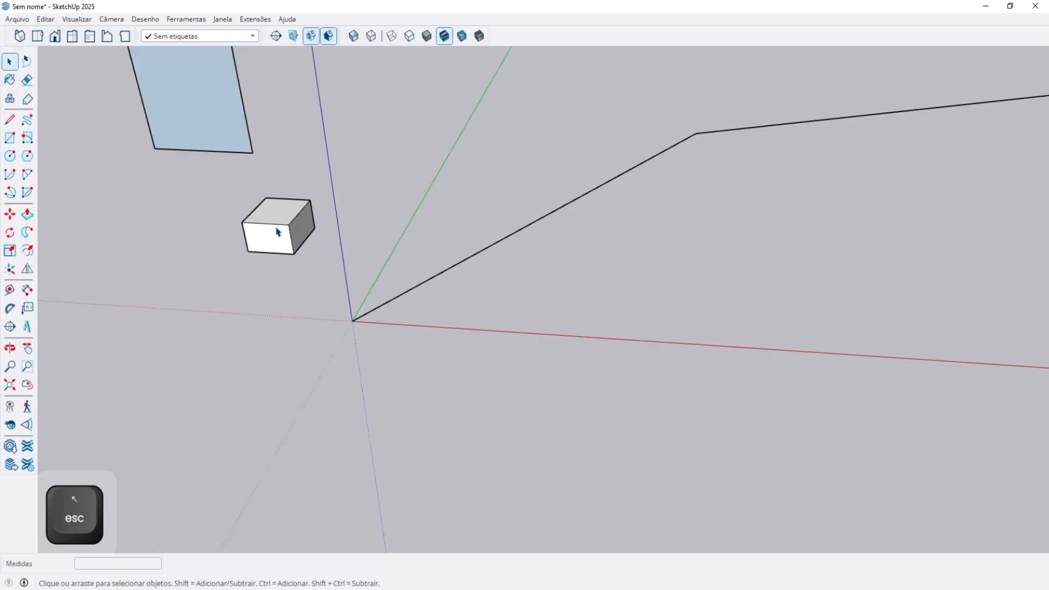
click(277, 230)
key(Delete)
Move the upright rectangle by its corner onto the origin at the path's start.
click(245, 150)
key(m)
click(252, 153)
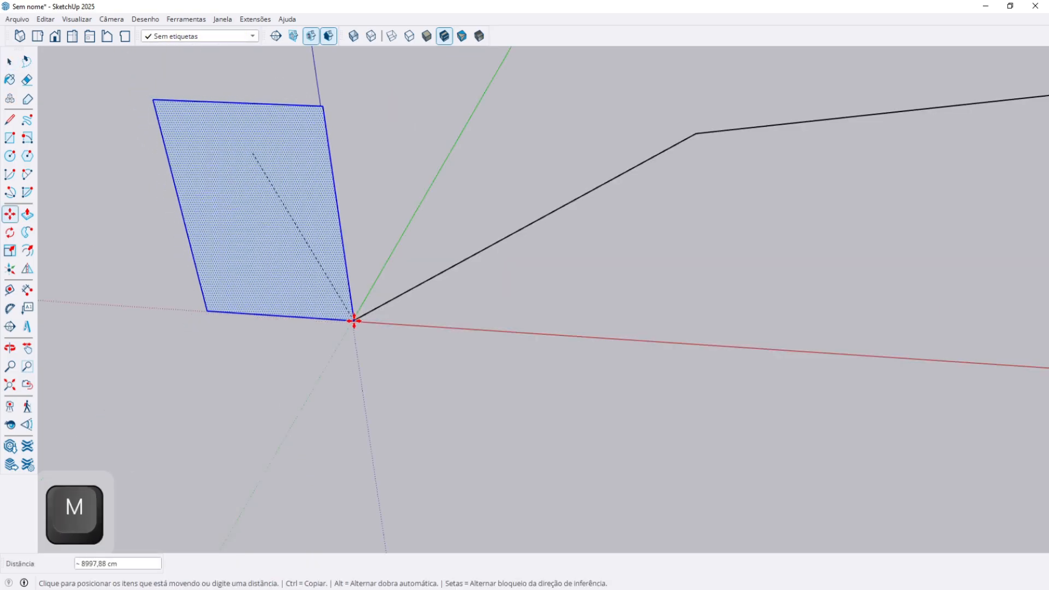
scroll(354, 321, up, 2)
scroll(354, 320, up, 1)
middle_drag(260, 259, 204, 264)
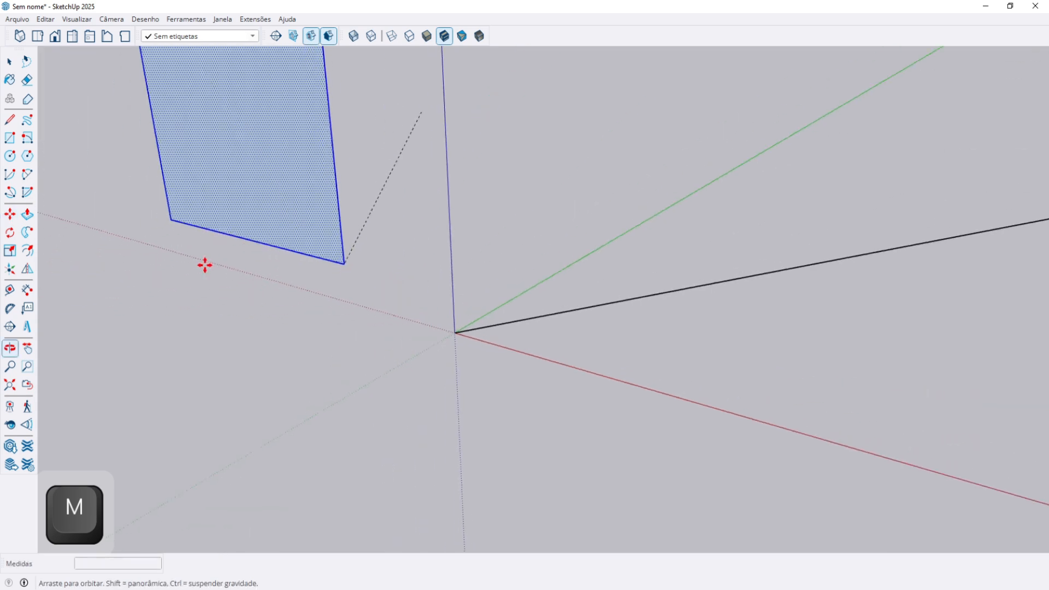
click(447, 330)
middle_drag(424, 325, 200, 290)
key(space)
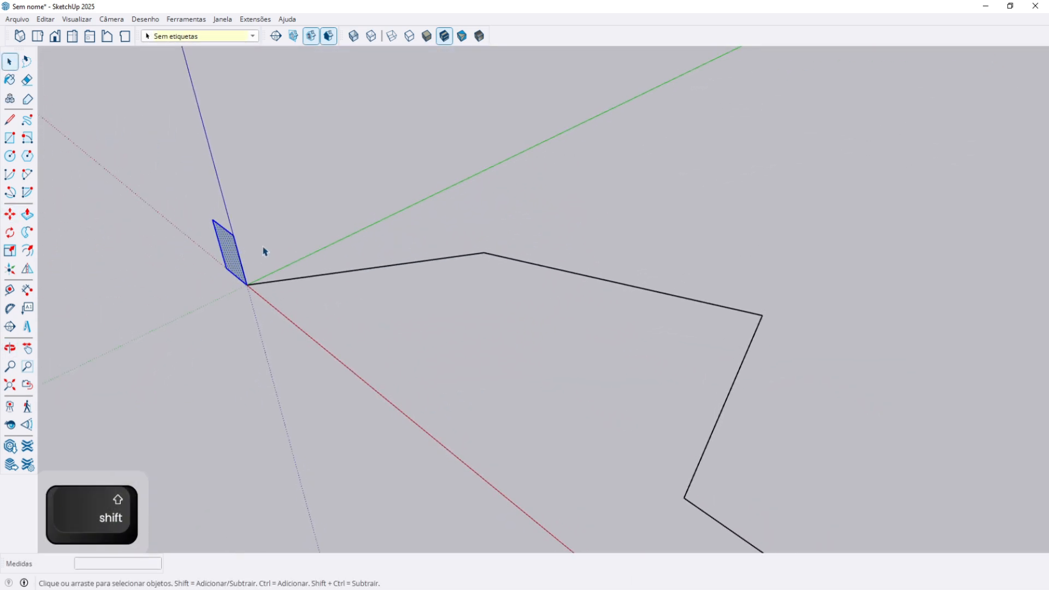
middle_drag(208, 267, 260, 227)
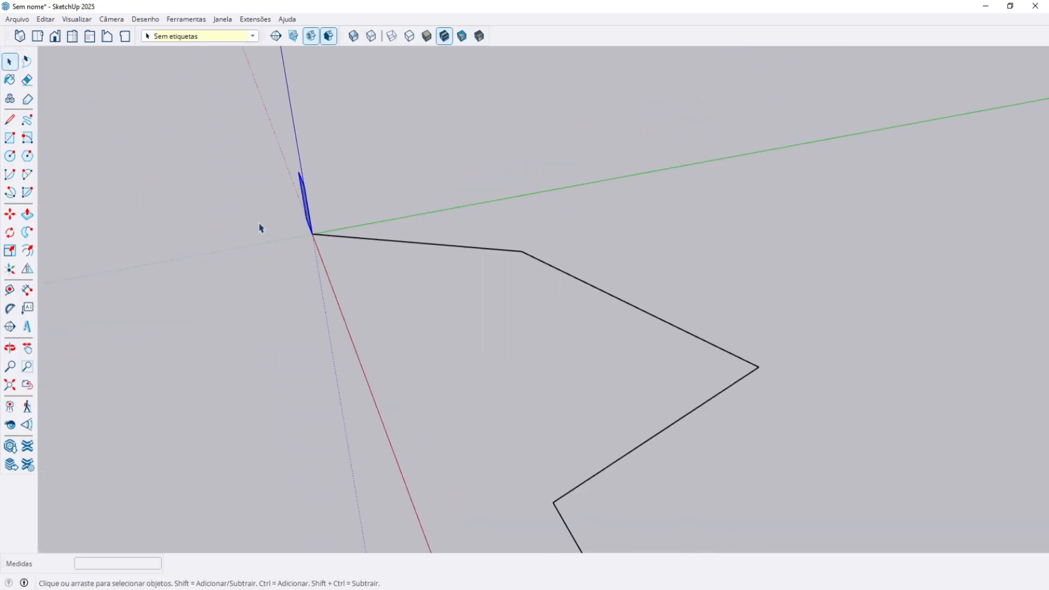
middle_drag(503, 249, 660, 431)
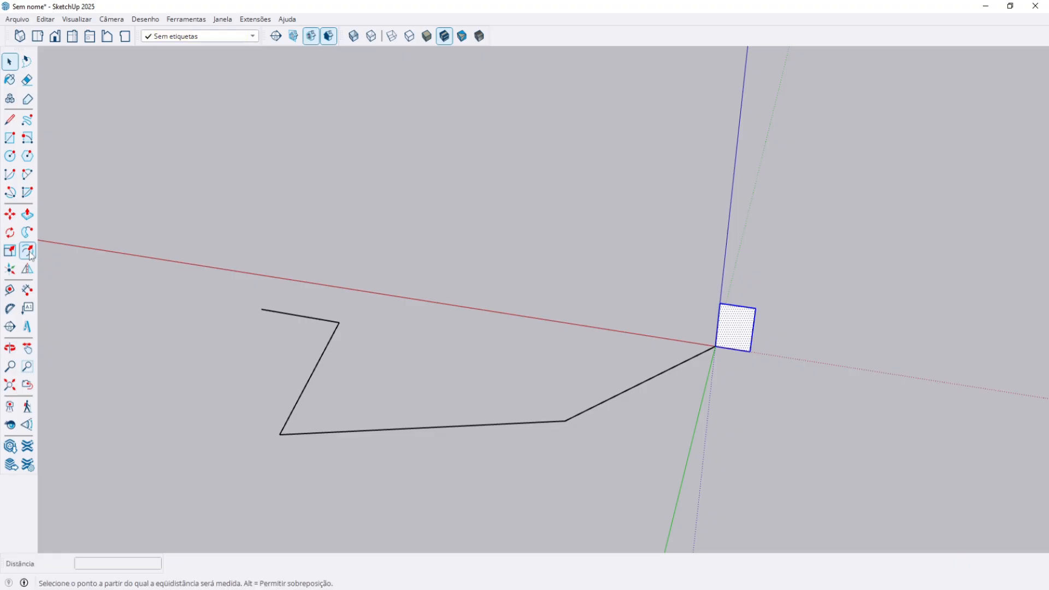
Sweep the rectangle profile along the zigzag path with Follow Me into a tube.
click(27, 233)
key(Escape)
click(732, 335)
key(ctrl+z)
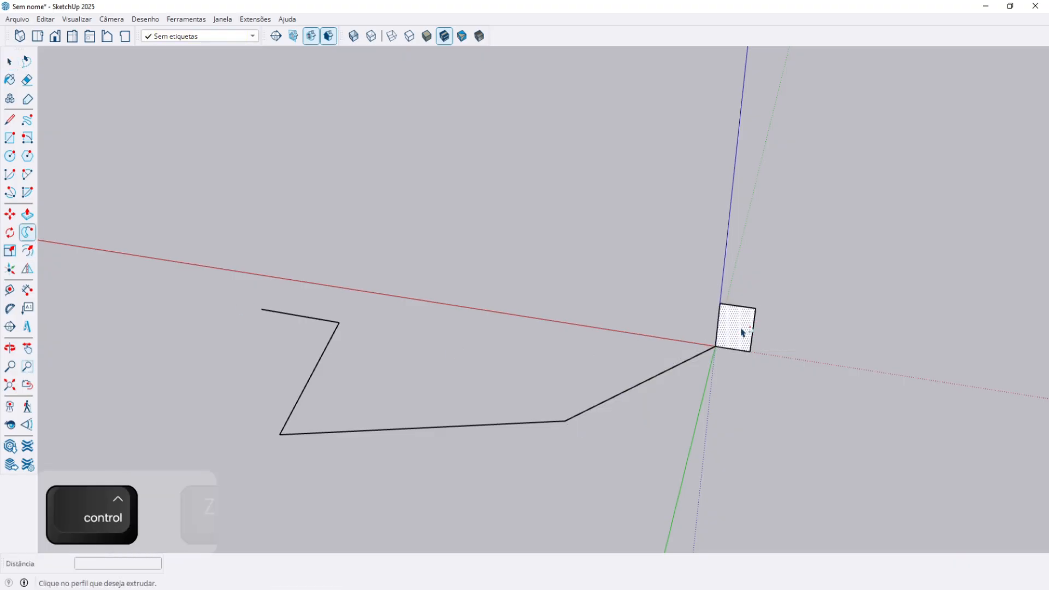
key(ctrl+z)
click(739, 334)
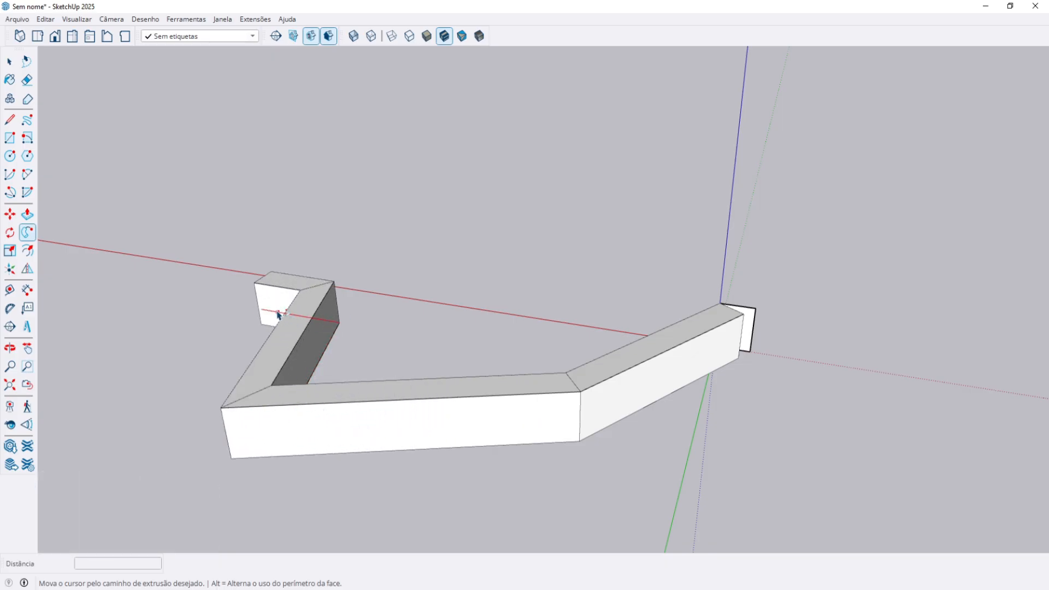
click(262, 312)
middle_drag(285, 334, 436, 386)
Undo the tube and select the path and square profile.
key(ctrl+z)
key(space)
key(ctrl+a)
key(ctrl+a)
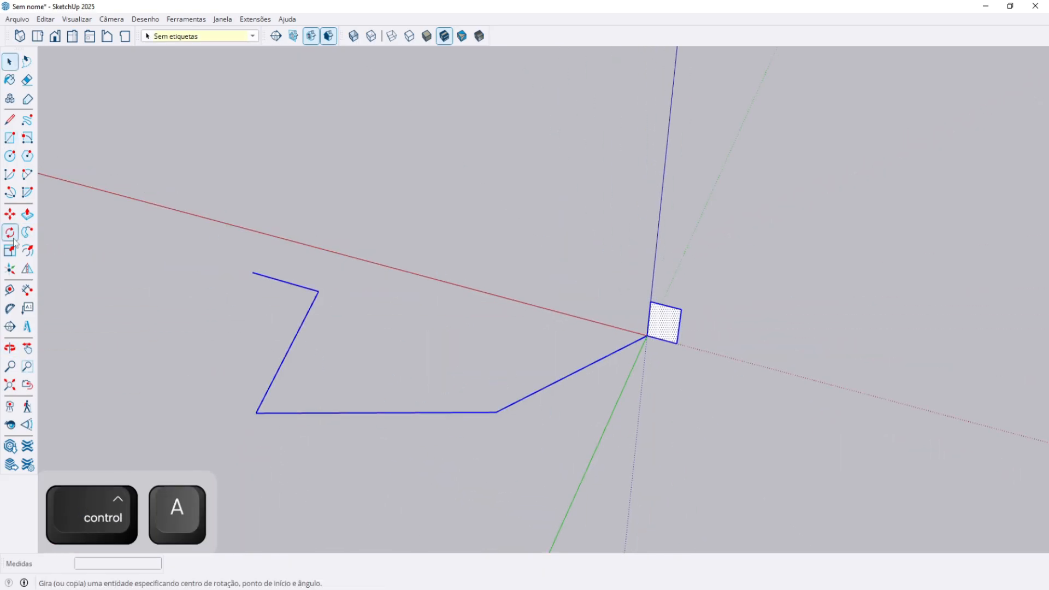
Draw a flat rectangle above the red axis.
key(r)
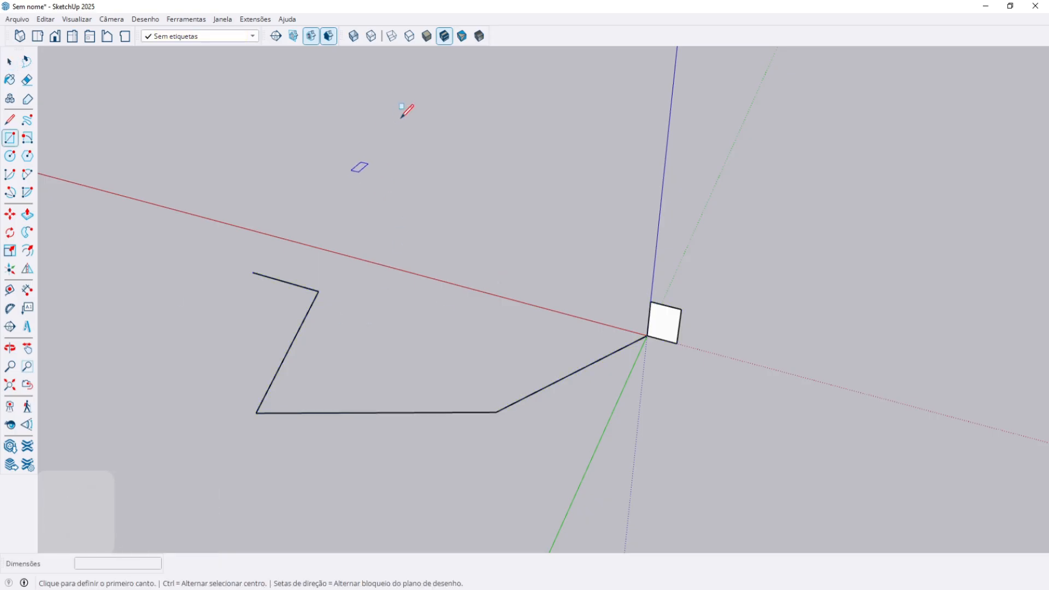
drag(400, 119, 249, 193)
key(space)
Group the path and square profile, excluding the flat rectangle, and open the group.
key(ctrl+a)
key(ctrl+a)
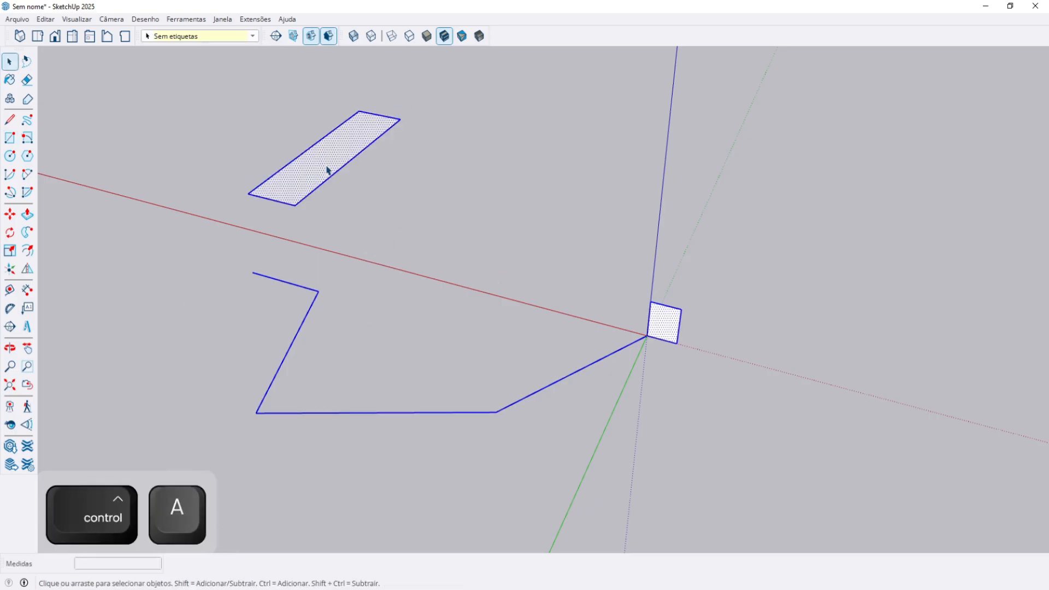
click(356, 217)
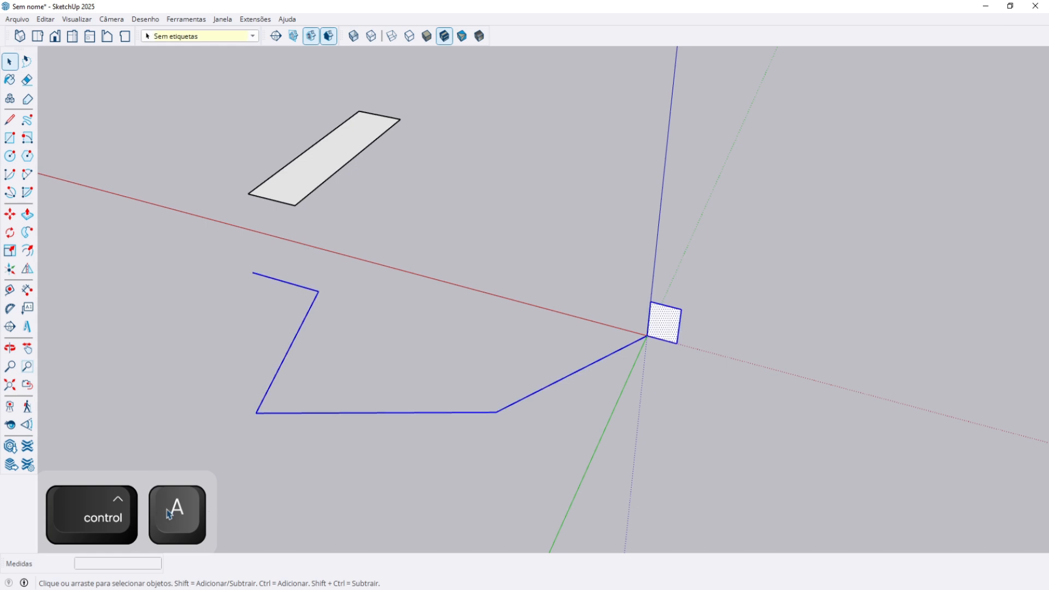
key(ctrl+g)
double_click(665, 321)
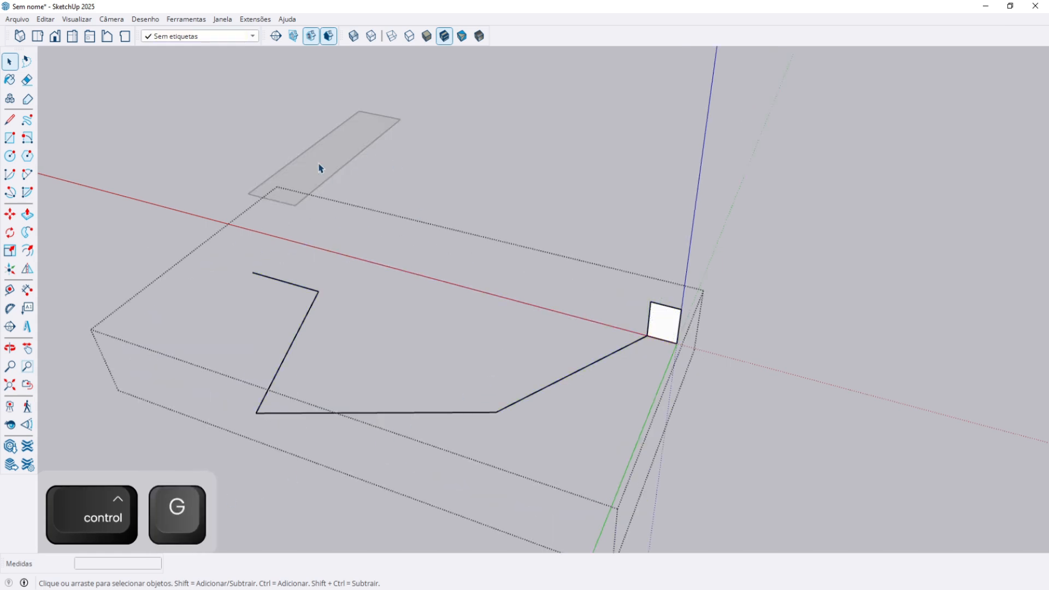
key(ctrl+a)
Inside the group, try sweeping the square along the path, dismissing the path warnings.
middle_drag(433, 389, 452, 427)
shift+middle_drag(531, 434, 547, 339)
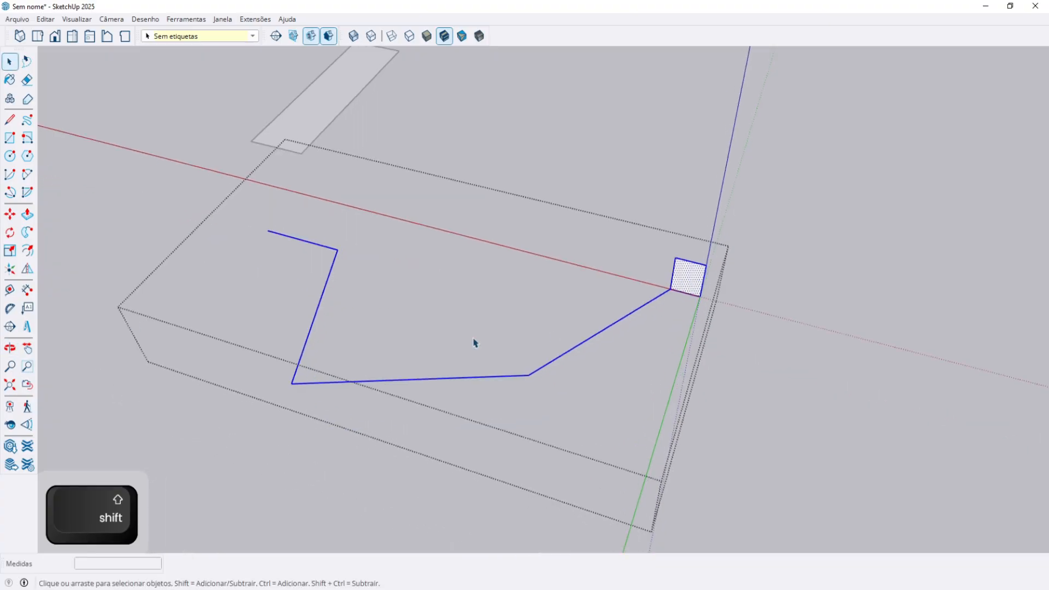
click(689, 278)
click(567, 310)
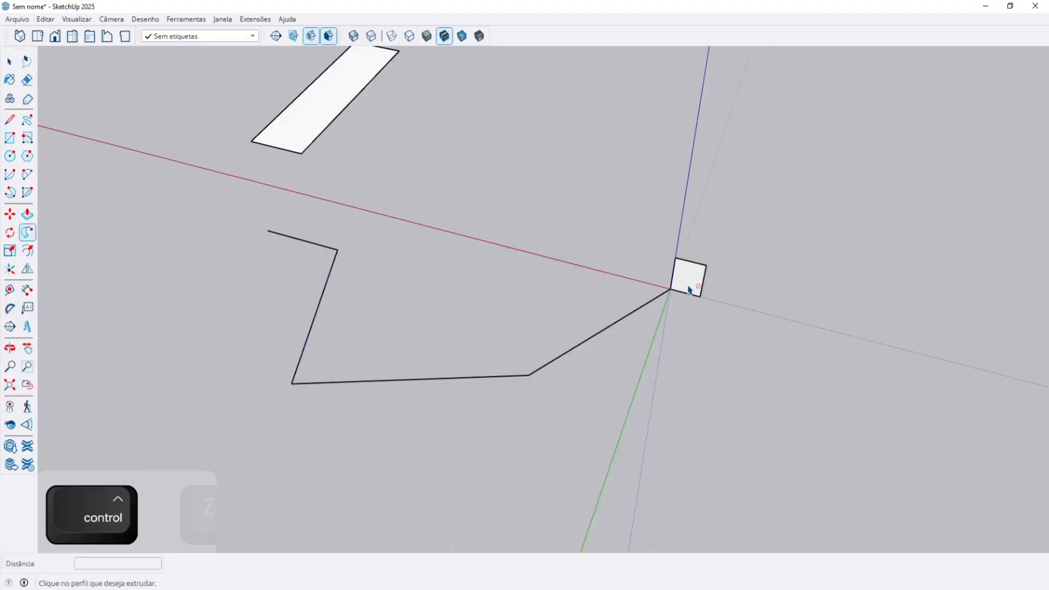
key(space)
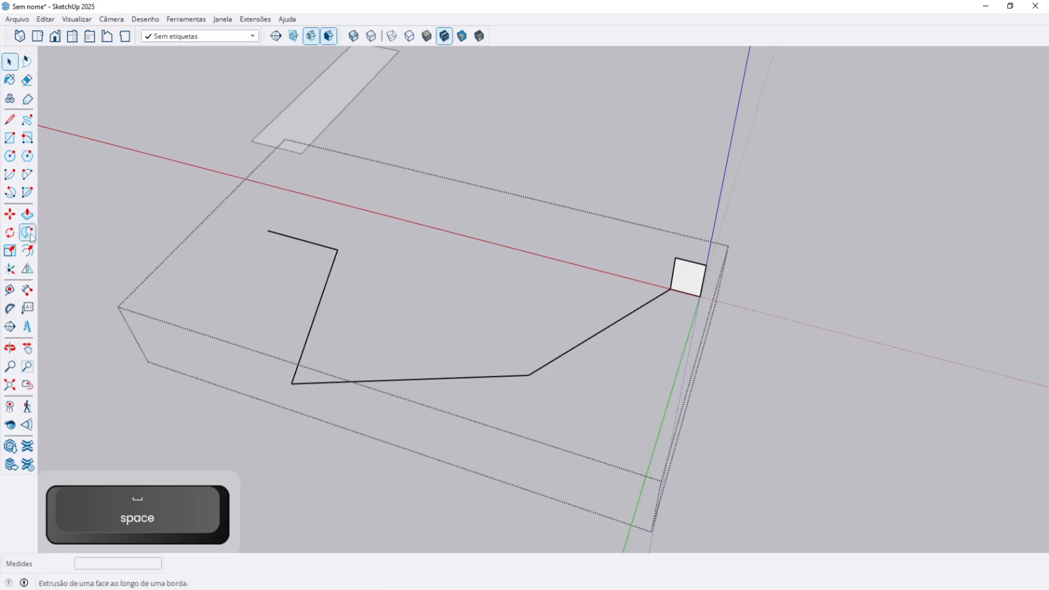
key(ctrl+a)
key(space)
key(ctrl+a)
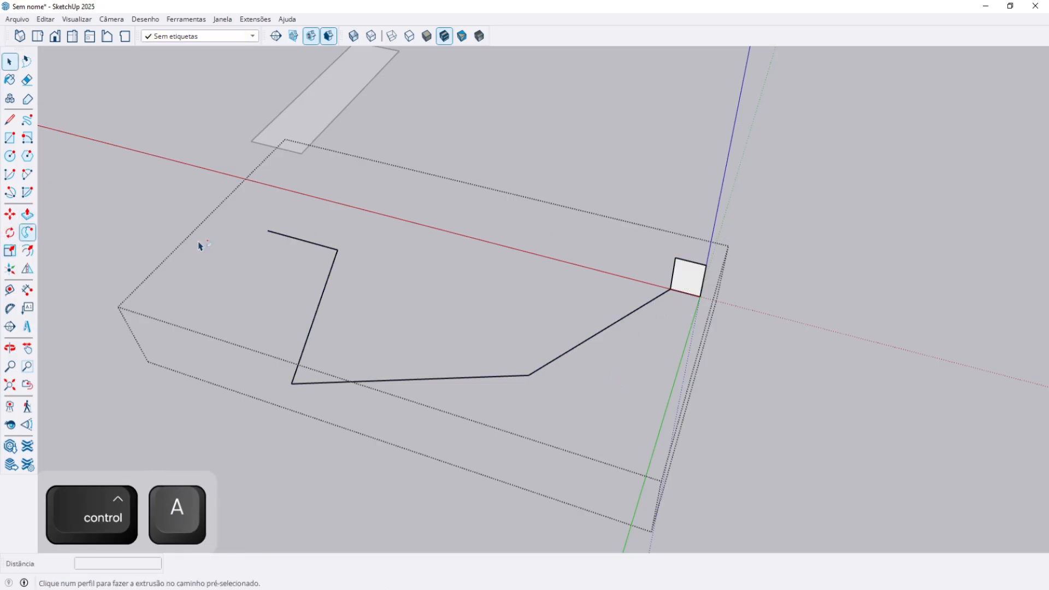
click(693, 282)
click(568, 312)
Sweep the square along the selected path, inspect the extrusion, then undo it.
click(687, 277)
key(space)
scroll(528, 307, down, 1)
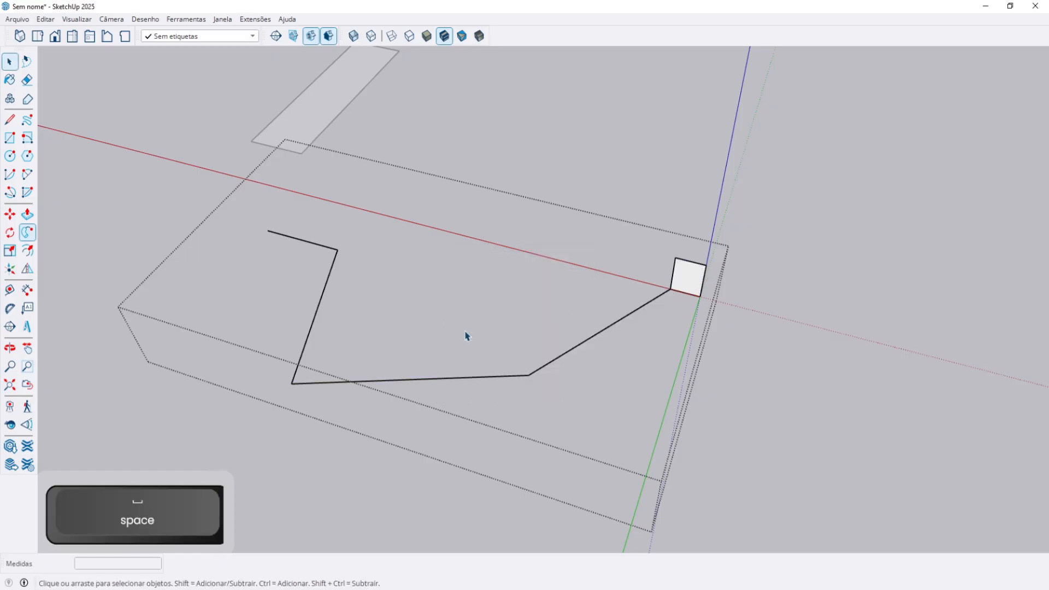
middle_drag(670, 306, 654, 305)
scroll(651, 305, up, 1)
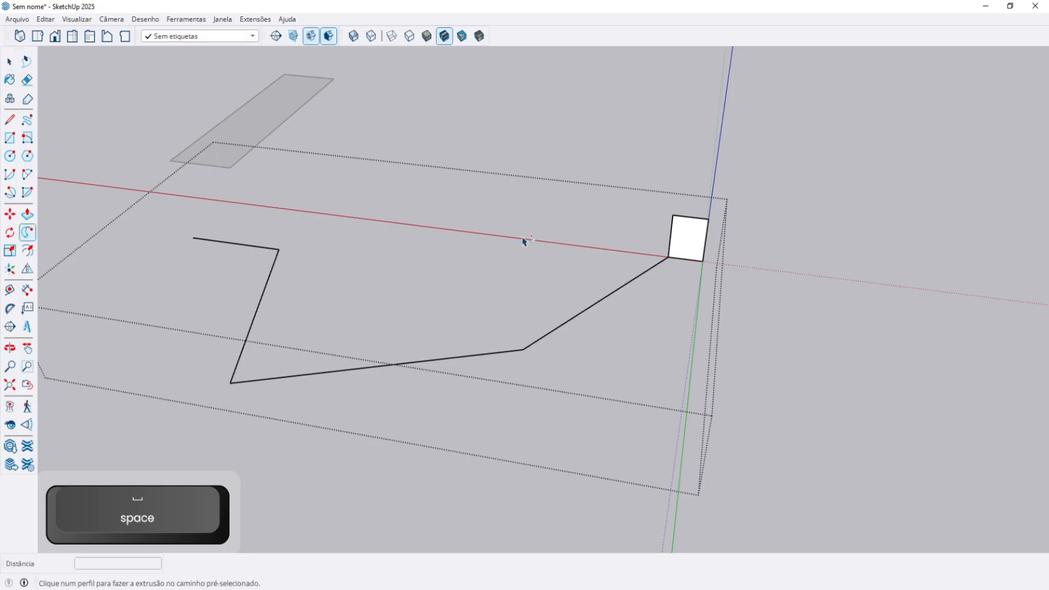
click(687, 248)
middle_drag(590, 271, 435, 187)
key(space)
middle_drag(437, 257, 428, 196)
key(ctrl+z)
Select the square profile and start moving it by its corner, then cancel the move.
middle_drag(386, 346, 617, 349)
shift+middle_drag(617, 350, 592, 339)
scroll(674, 262, up, 4)
double_click(674, 262)
scroll(672, 257, up, 1)
key(m)
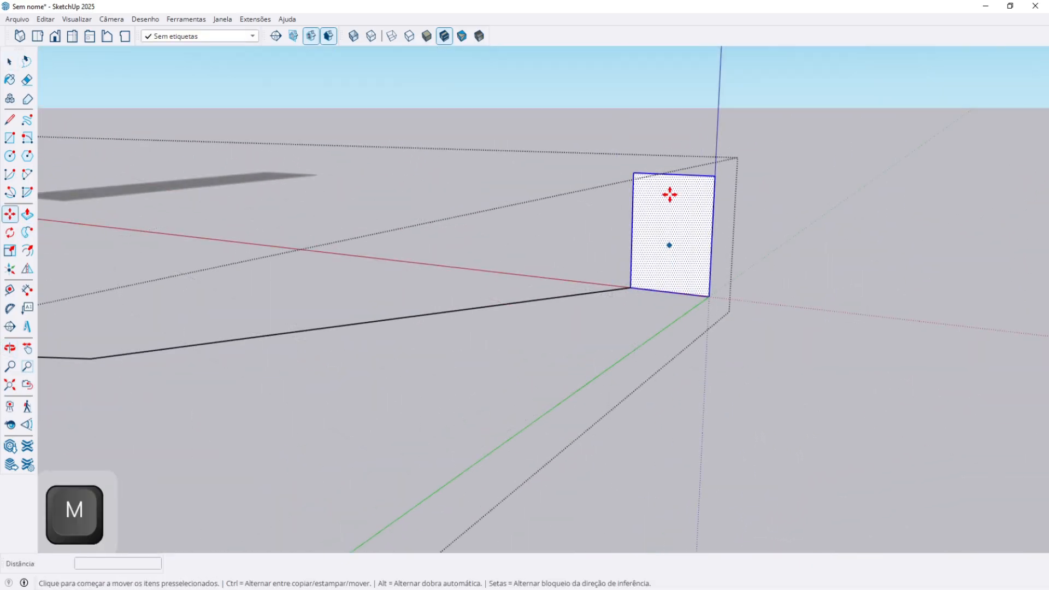
click(641, 173)
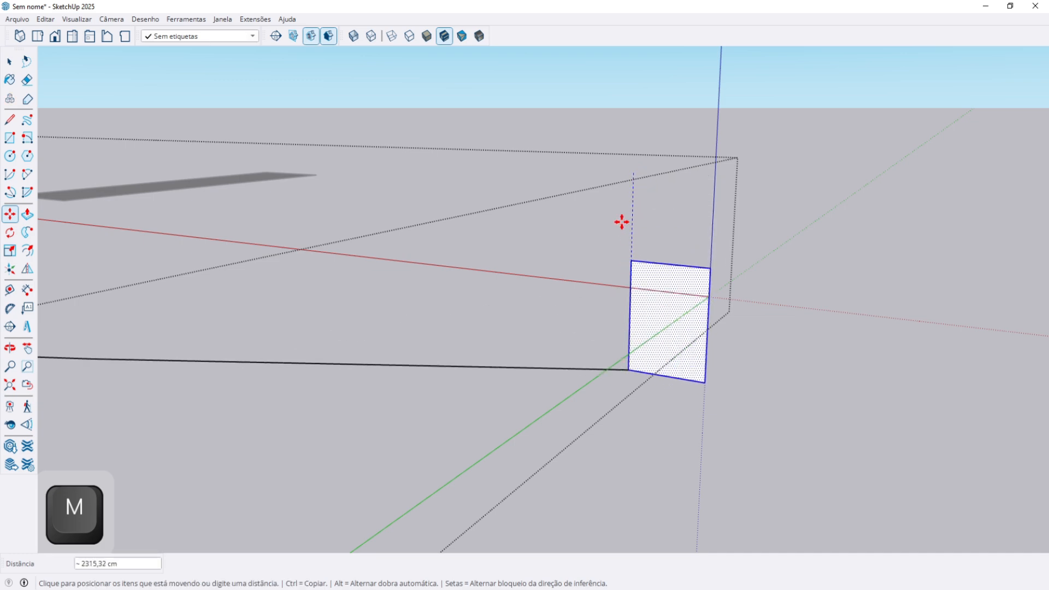
scroll(605, 195, down, 1)
middle_drag(604, 194, 626, 273)
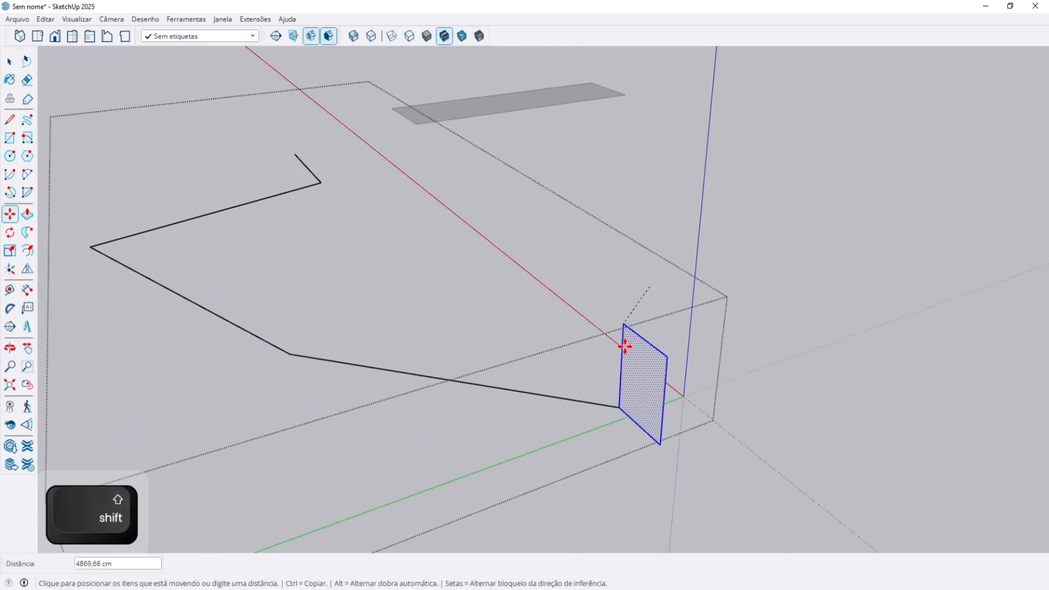
key(space)
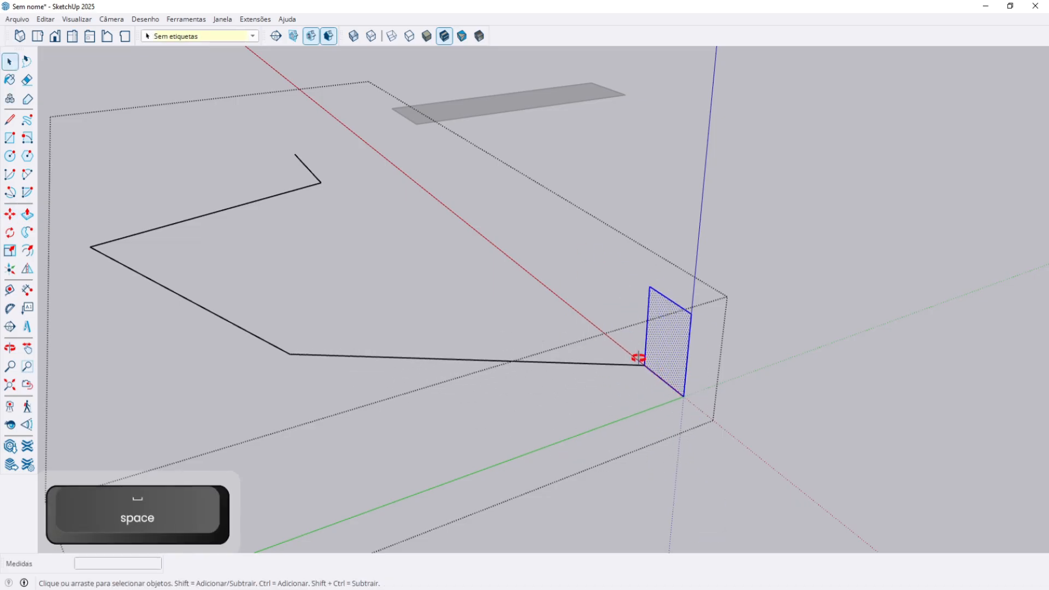
middle_drag(640, 362, 714, 328)
Turn the square face into its own group with Criar grupo and open it for editing.
right_click(714, 328)
click(814, 291)
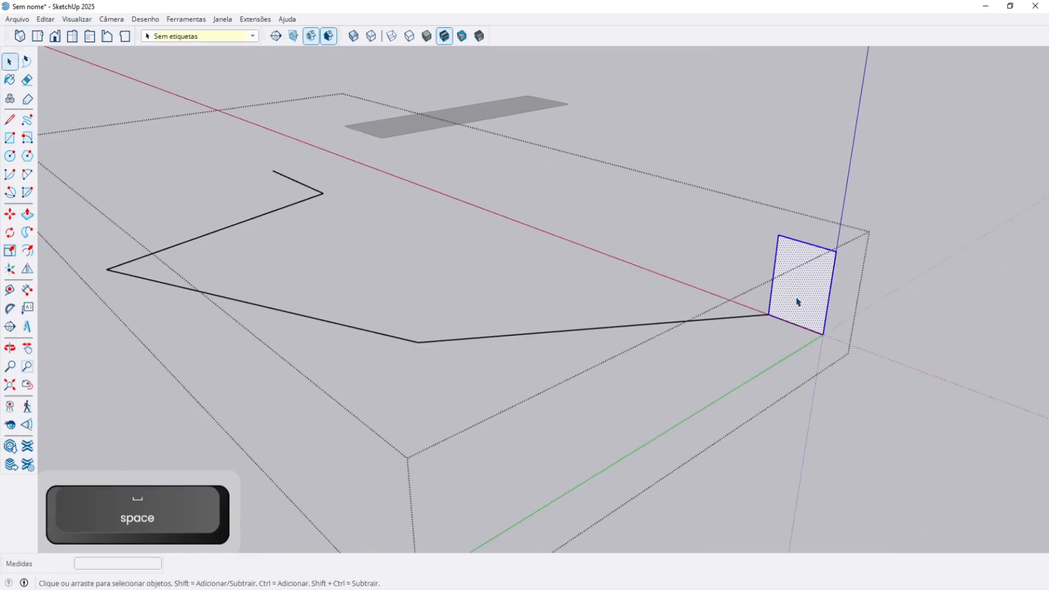
right_click(805, 293)
click(853, 401)
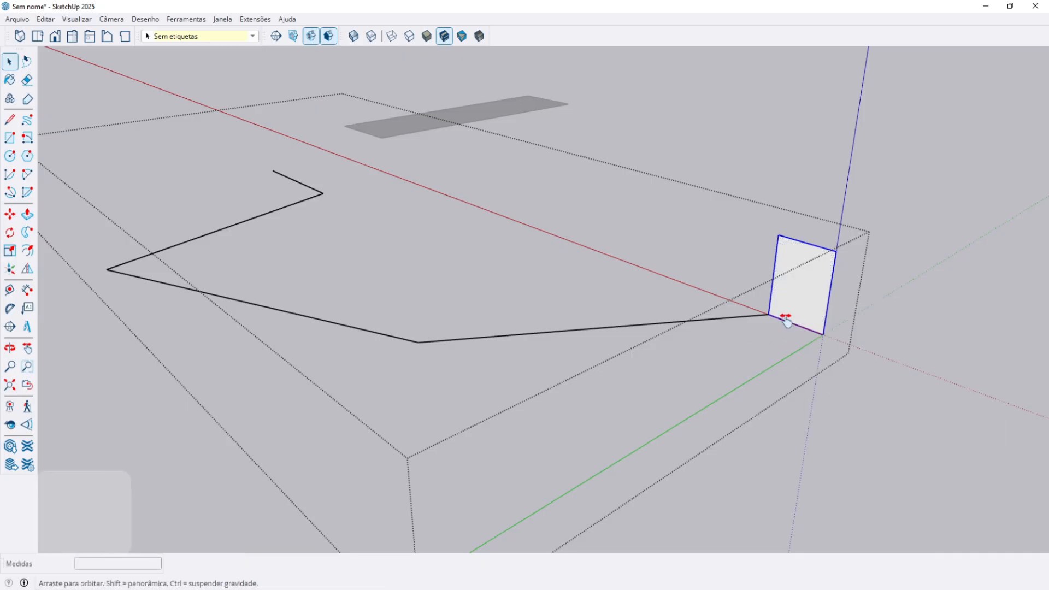
shift+middle_drag(792, 326, 676, 325)
click(801, 351)
double_click(690, 302)
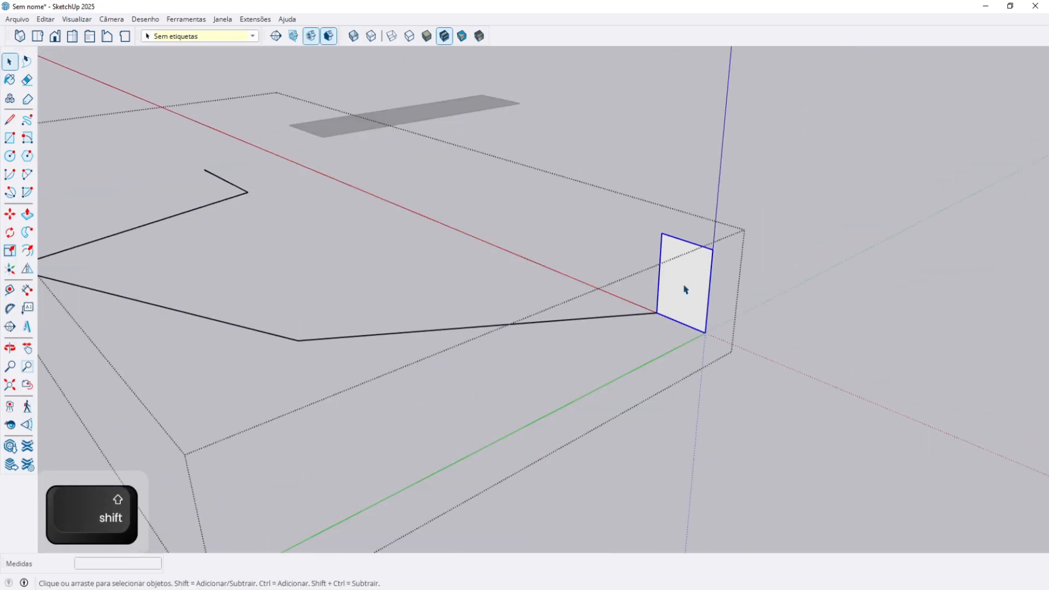
key(m)
click(685, 290)
key(space)
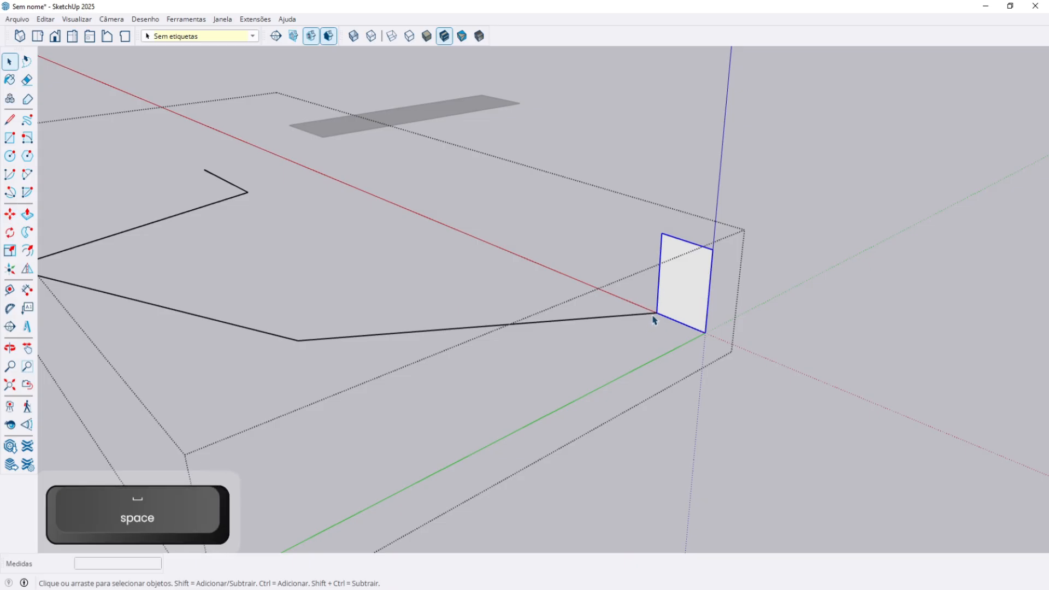
Copy the square directly below itself with Move plus Ctrl, then delete the extra geometry.
key(m)
click(666, 234)
key(ctrl)
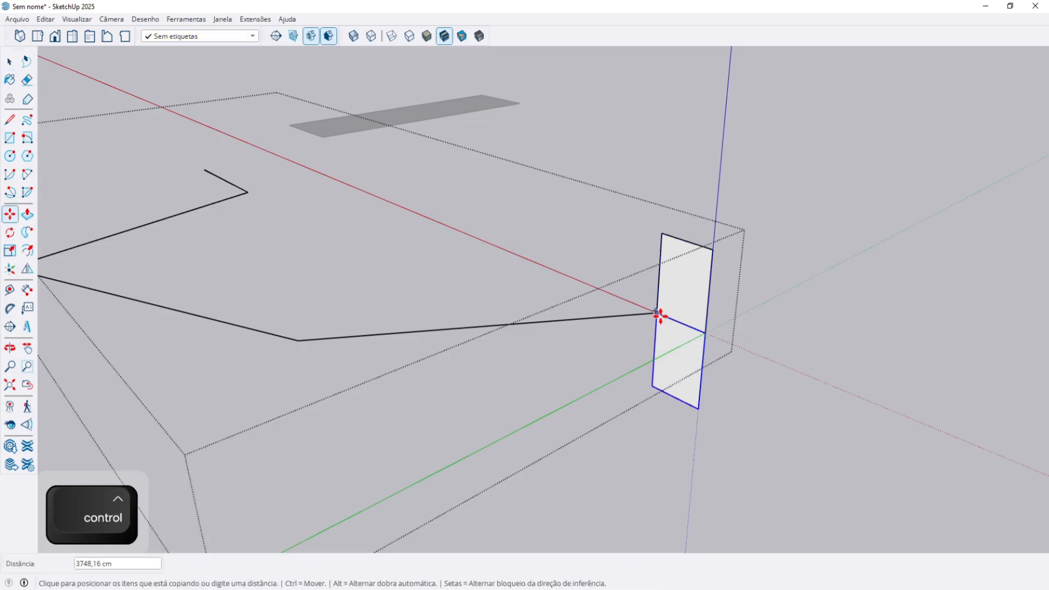
click(658, 313)
key(space)
key(Delete)
middle_drag(674, 320, 781, 321)
scroll(641, 306, up, 2)
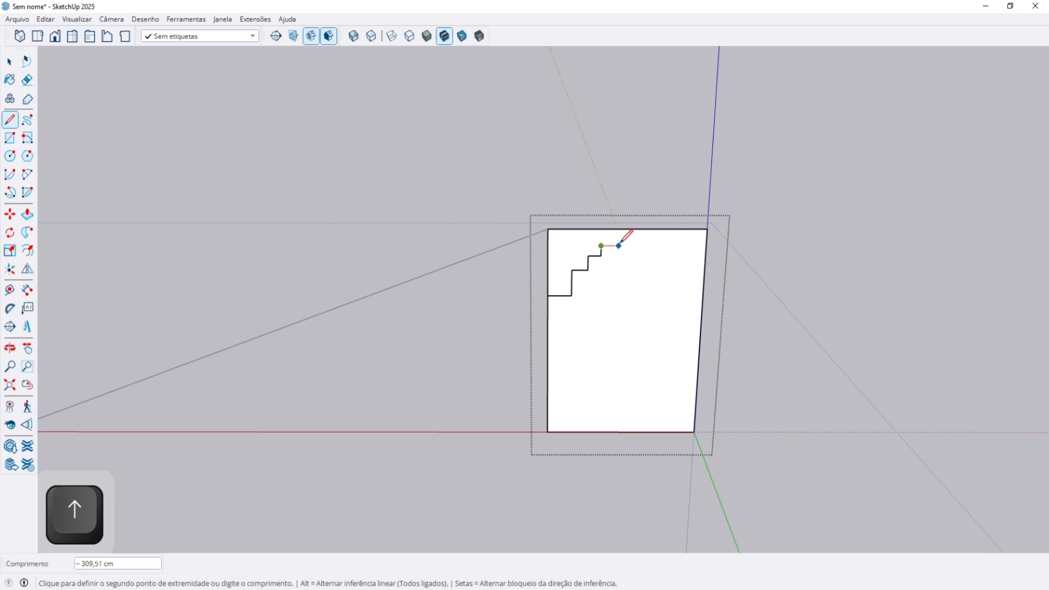
Erase the rectangle's left edge below the drawn steps, leaving a stair-stepped profile face.
key(space)
key(e)
click(548, 362)
key(space)
key(Escape)
mouse_move(613, 299)
middle_down()
mouse_move(600, 254)
mouse_move(571, 287)
mouse_move(415, 325)
mouse_move(653, 419)
mouse_move(853, 291)
mouse_move(854, 364)
middle_up()
Explode the stair profile group with Explodir.
scroll(875, 251, up, 4)
shift+middle_drag(868, 235, 817, 245)
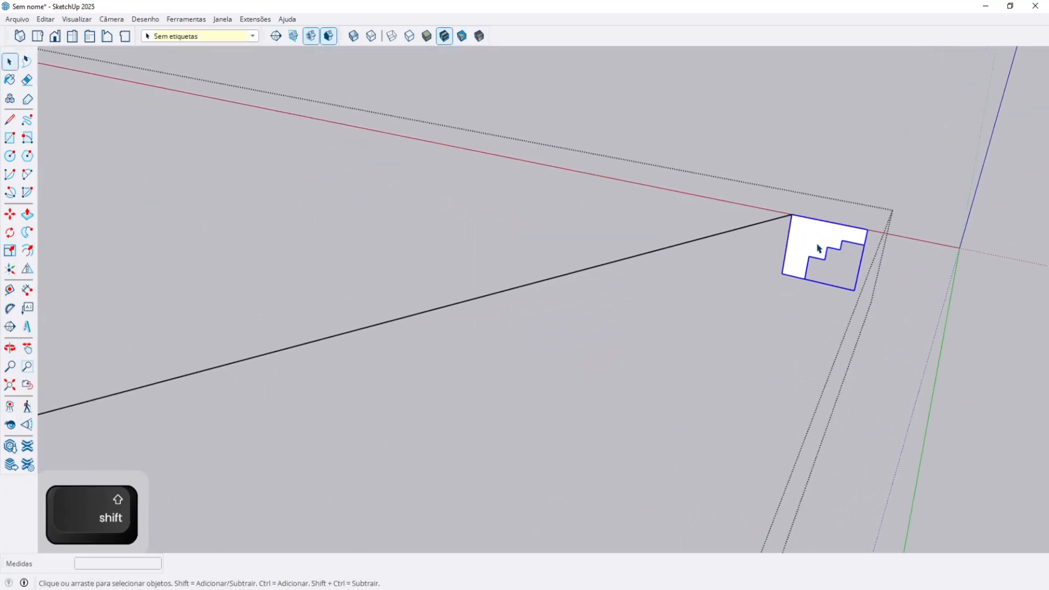
right_click(817, 249)
click(855, 328)
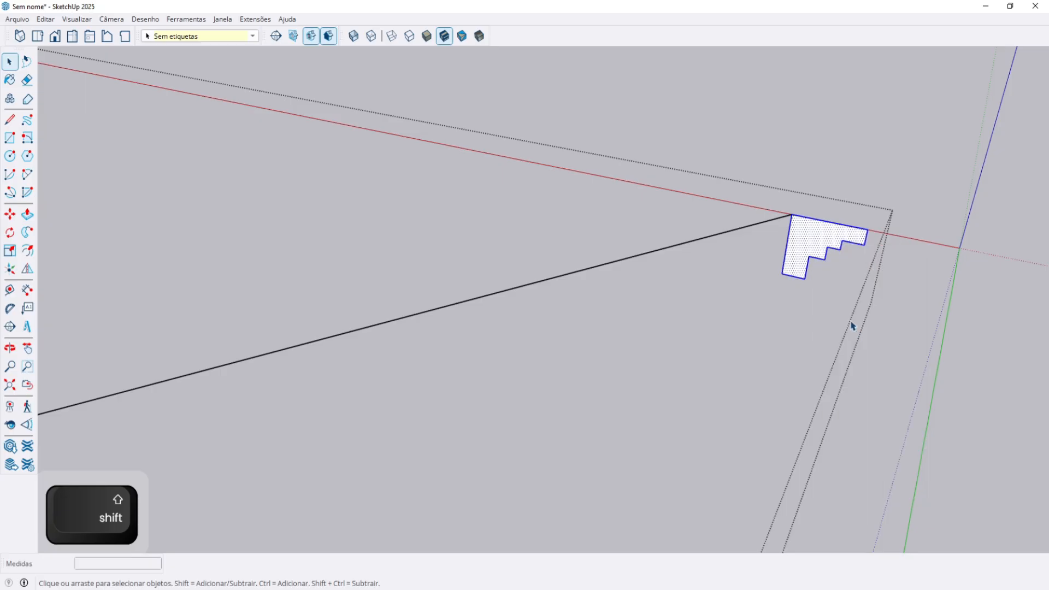
scroll(785, 226, down, 1)
scroll(601, 321, down, 2)
drag(865, 205, 671, 316)
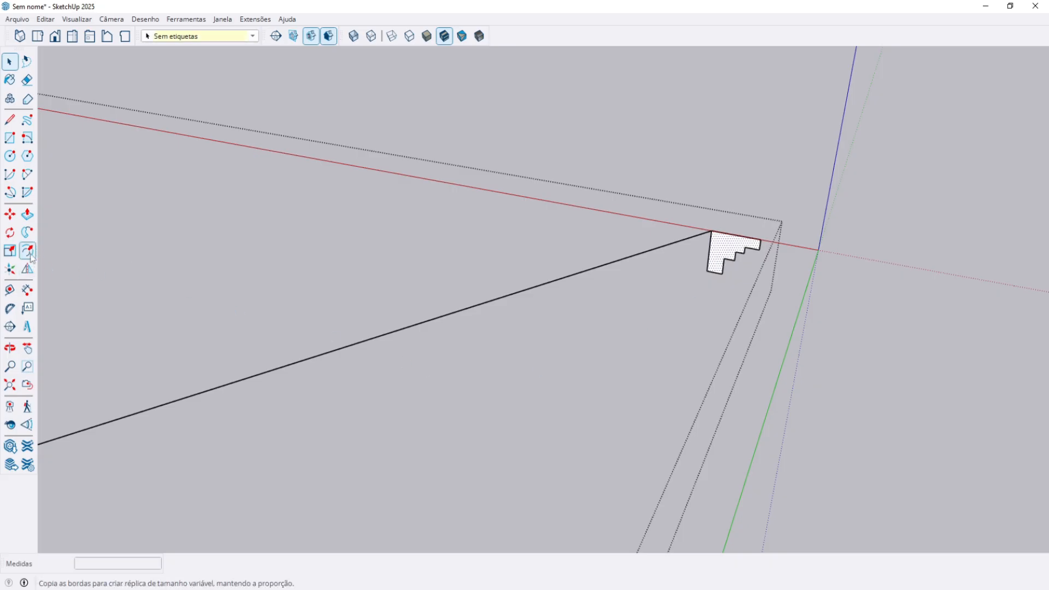
Sweep the stair profile along the full zigzag path as a moulding with Follow Me.
click(28, 235)
click(726, 253)
scroll(710, 274, down, 3)
key(ctrl+z)
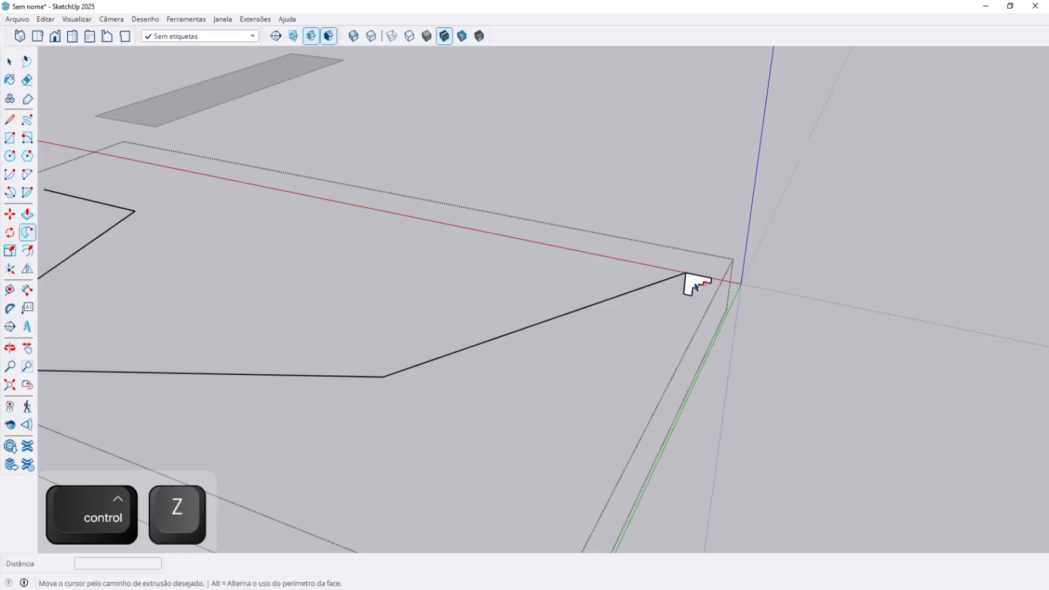
shift+middle_drag(523, 339, 722, 265)
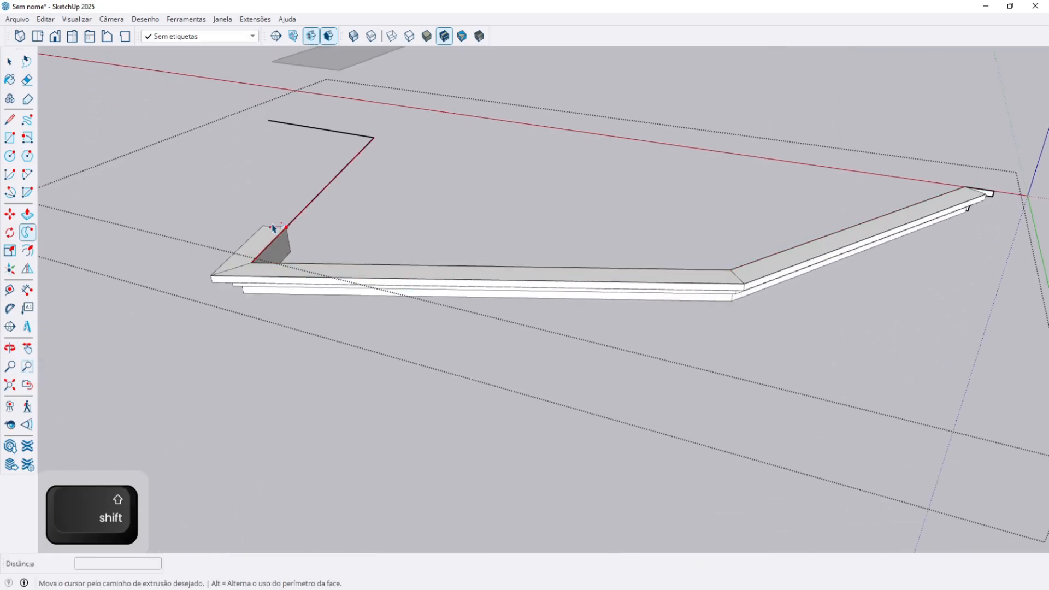
click(276, 126)
Inspect the moulding from below and above, then undo the sweep.
key(space)
drag(276, 126, 415, 267)
key(Escape)
middle_drag(415, 267, 553, 325)
key(ctrl+z)
key(ctrl+z)
key(space)
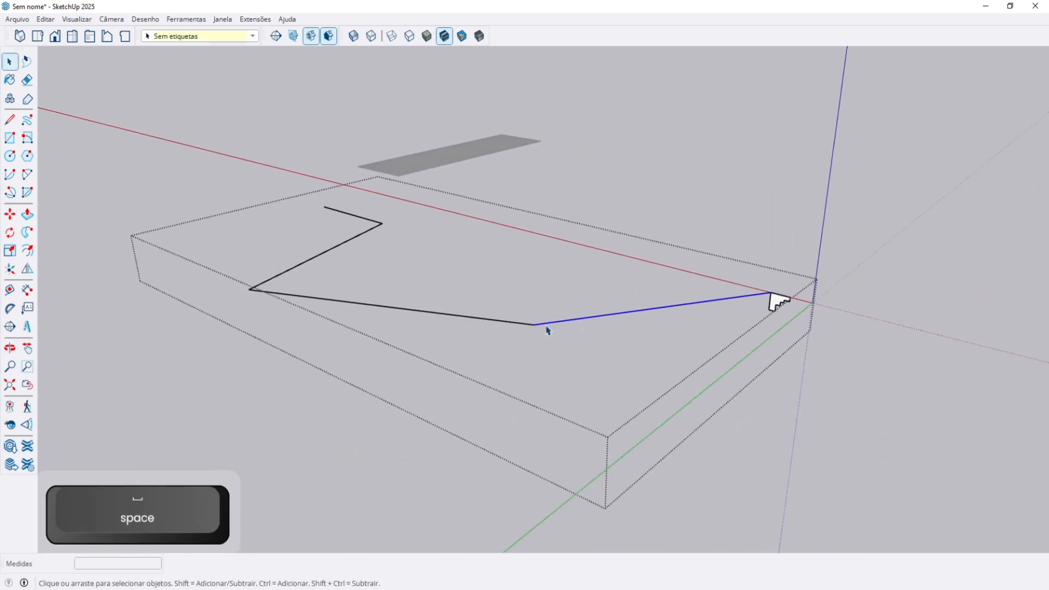
Raise the path segment straight up along the blue axis and erase the short spike edge.
scroll(541, 330, up, 3)
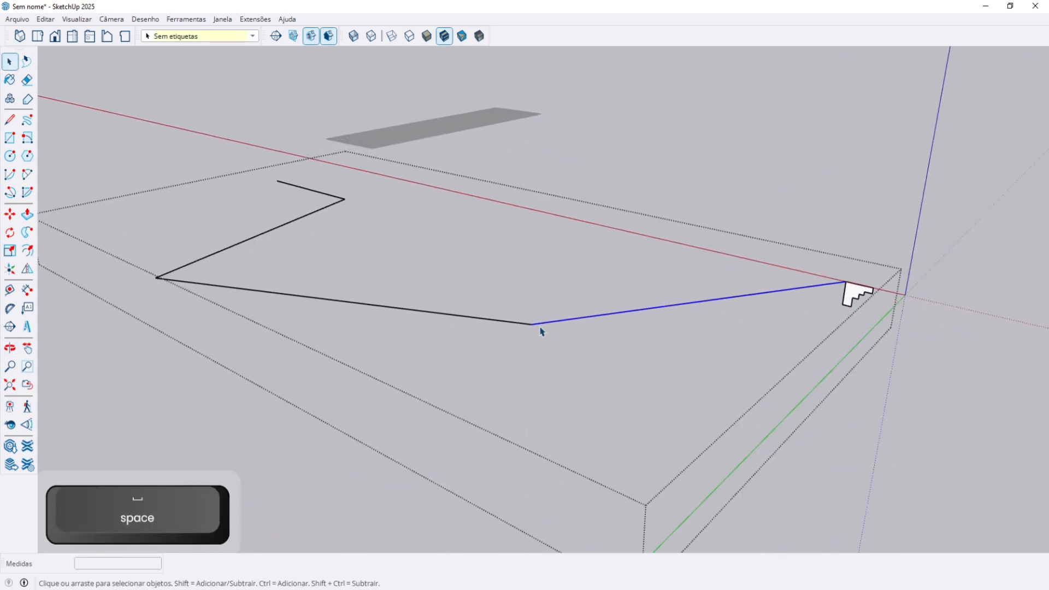
key(m)
click(483, 317)
key(Up)
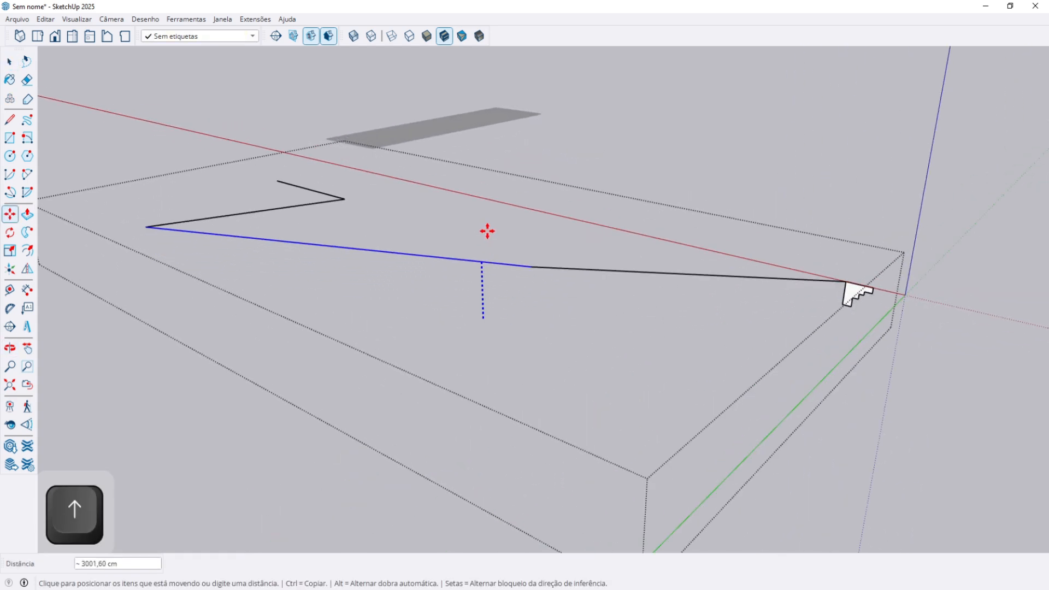
click(490, 185)
key(e)
click(336, 192)
Draw a small circle at the corner of the stepped profile.
key(space)
mouse_move(336, 192)
middle_down()
mouse_move(367, 215)
mouse_move(198, 180)
mouse_move(295, 210)
middle_up()
scroll(751, 252, up, 3)
middle_drag(759, 260, 862, 275)
scroll(695, 235, up, 3)
click(690, 234)
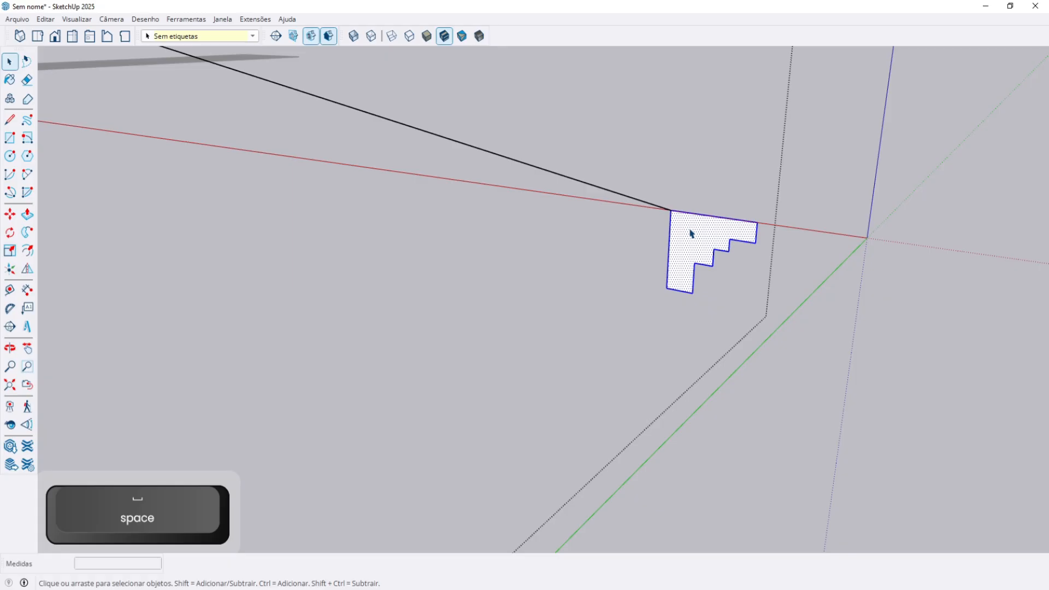
scroll(678, 208, up, 2)
key(c)
click(685, 189)
Erase the stepped profile's edges, undoing any accidental path-edge erasures.
key(space)
key(e)
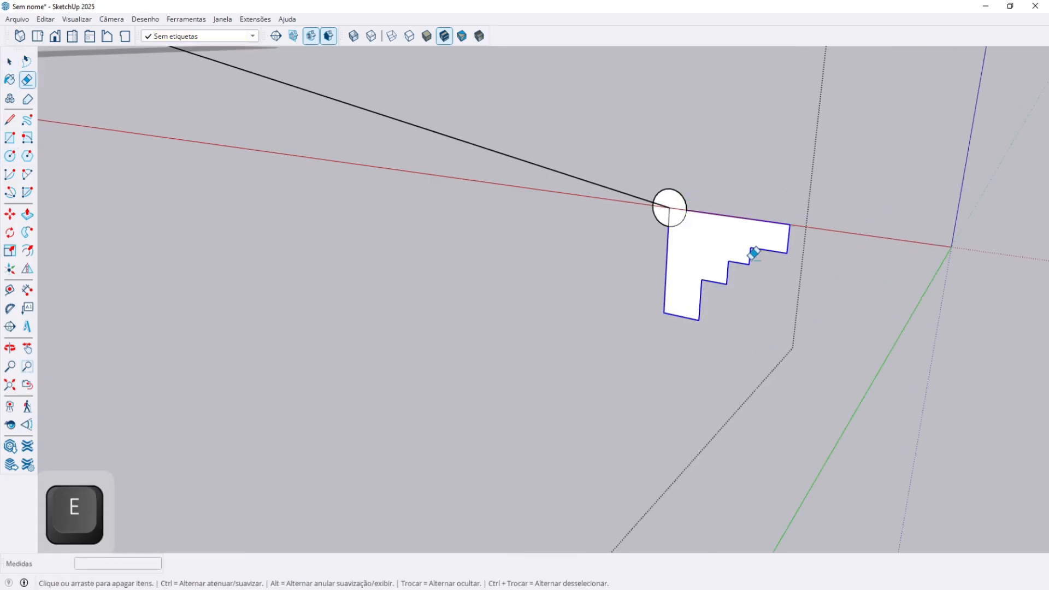
drag(761, 254, 755, 250)
scroll(683, 210, up, 4)
scroll(639, 208, down, 1)
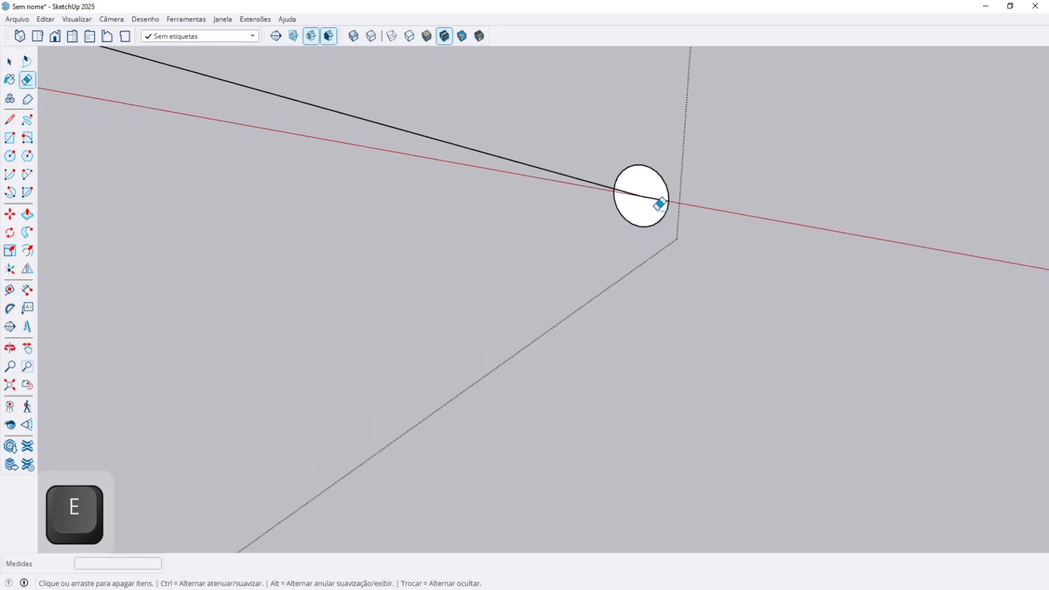
key(e)
key(ctrl+z)
mouse_move(535, 177)
mouse_down()
mouse_move(546, 198)
mouse_move(553, 91)
mouse_up()
key(ctrl+z)
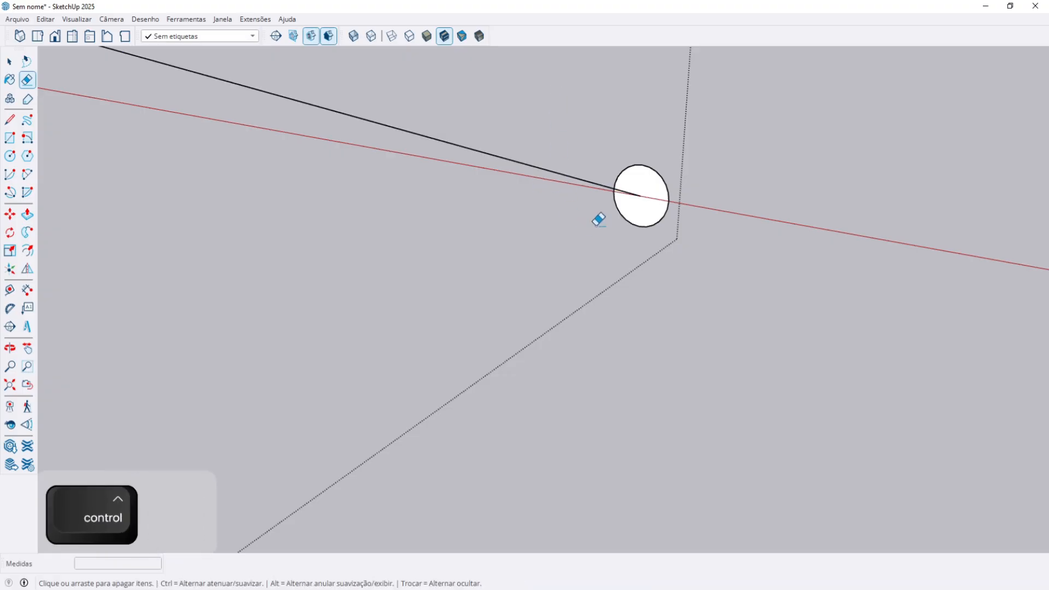
Draw two overlapping rectangles on the ground crossing each other.
key(r)
click(337, 302)
click(437, 373)
click(348, 314)
click(430, 266)
key(space)
scroll(369, 331, up, 3)
Erase the inner edges of the two rectangles to form one cross face, then delete that face.
middle_drag(367, 329, 316, 441)
shift+middle_drag(505, 235, 680, 142)
key(e)
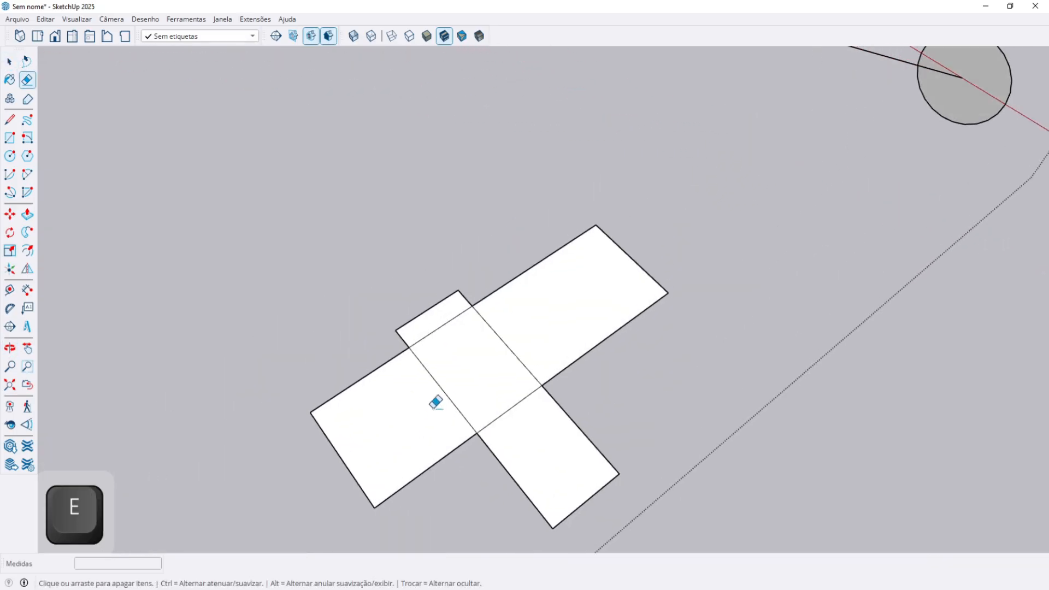
drag(487, 356, 519, 398)
key(space)
click(513, 382)
mouse_move(513, 382)
middle_down()
mouse_move(515, 311)
mouse_move(479, 314)
middle_up()
scroll(479, 313, up, 5)
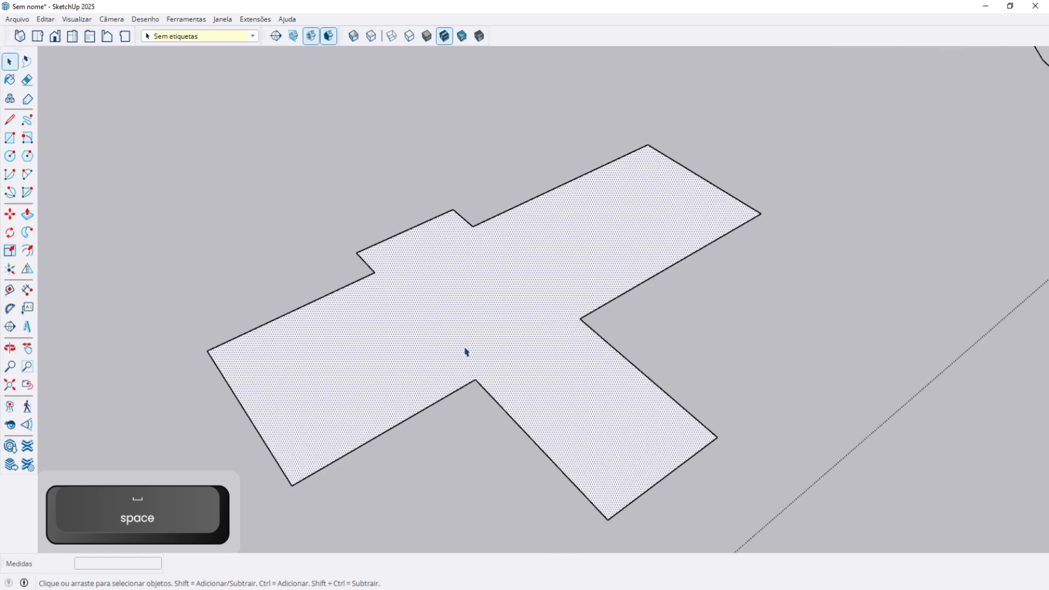
key(Delete)
shift+middle_drag(476, 334, 275, 201)
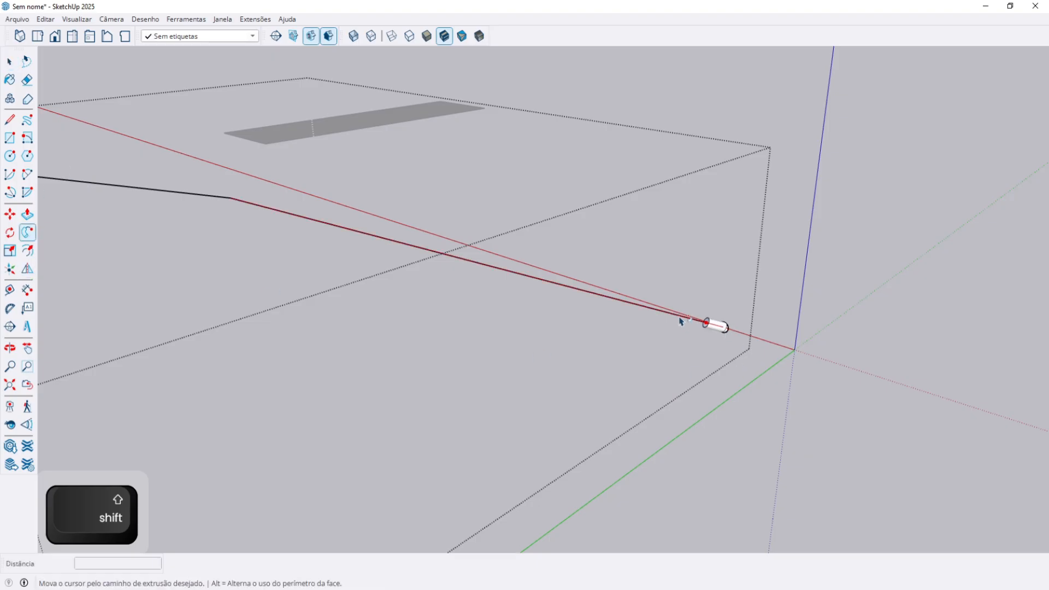
Follow Me the circle along the entire zigzag path to make a round tube, then inspect it.
shift+middle_drag(327, 223, 636, 265)
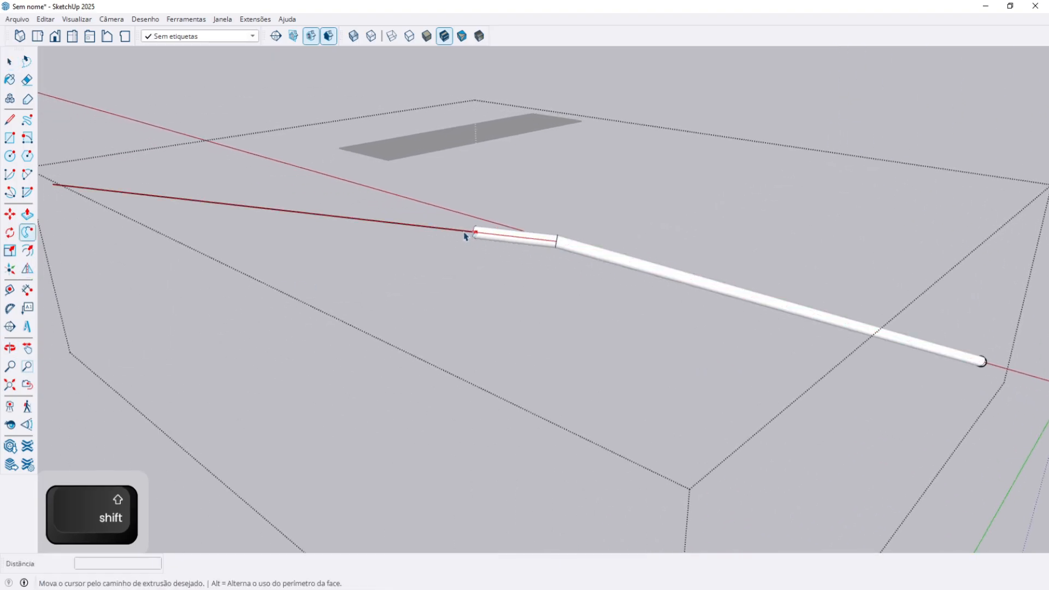
shift+middle_drag(468, 234, 595, 239)
click(206, 191)
key(Escape)
scroll(363, 192, down, 3)
middle_drag(671, 255, 346, 288)
key(Escape)
scroll(385, 252, up, 3)
scroll(385, 248, up, 2)
scroll(363, 278, up, 3)
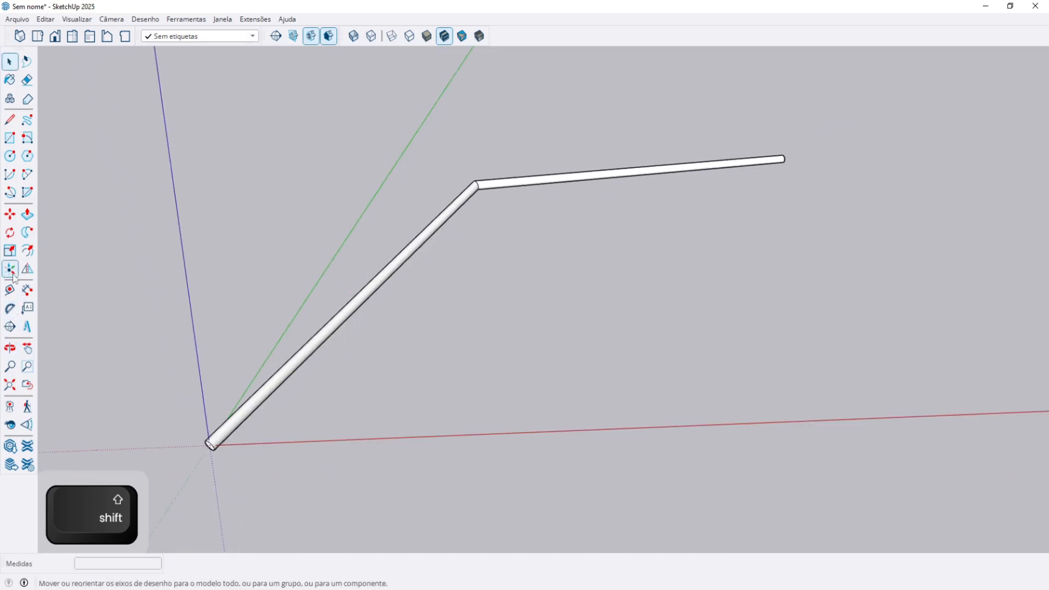
Select the tube group and flip it across the green and red planes.
click(333, 330)
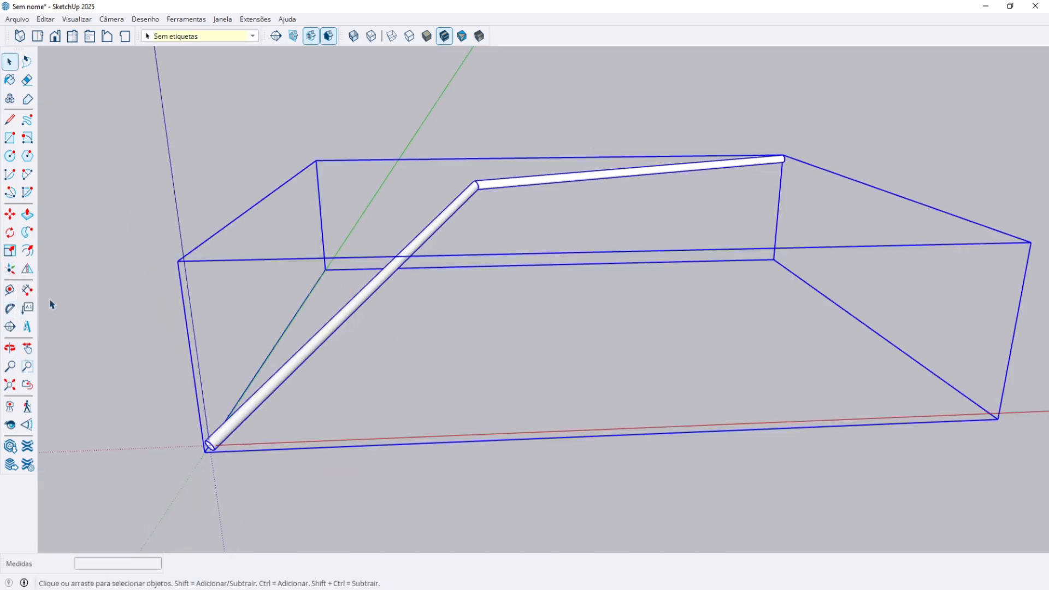
click(27, 269)
middle_drag(412, 264, 252, 344)
middle_drag(653, 261, 632, 227)
click(628, 298)
middle_drag(468, 234, 680, 244)
click(680, 244)
middle_drag(403, 421, 1018, 292)
click(738, 278)
click(798, 206)
middle_drag(798, 206, 246, 191)
middle_drag(277, 231, 379, 224)
Box-select the tube with its path and delete them.
key(space)
middle_drag(445, 279, 608, 216)
middle_drag(445, 282, 725, 159)
click(725, 160)
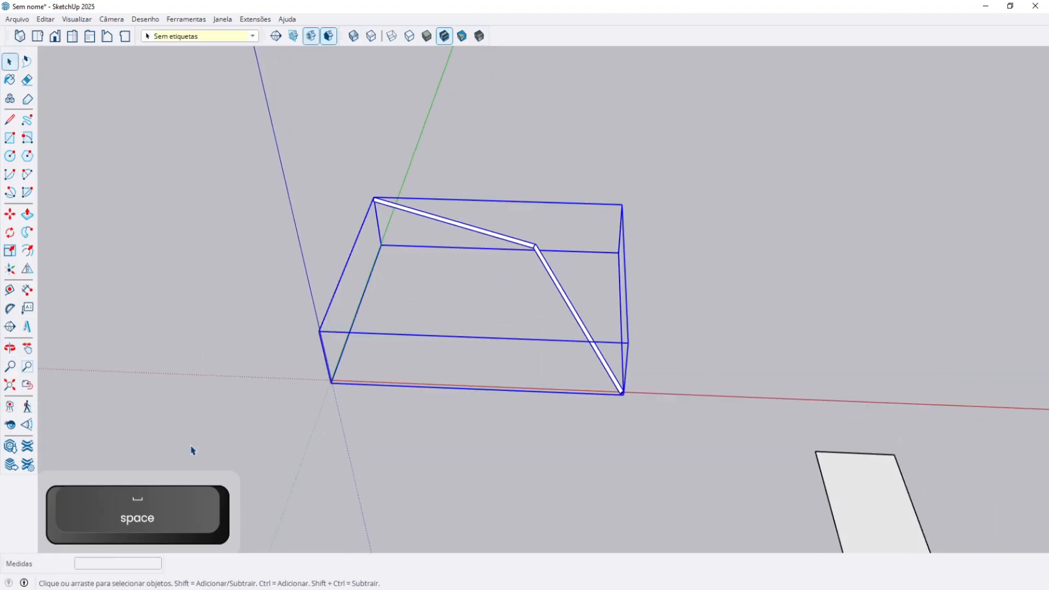
drag(193, 447, 194, 445)
key(Delete)
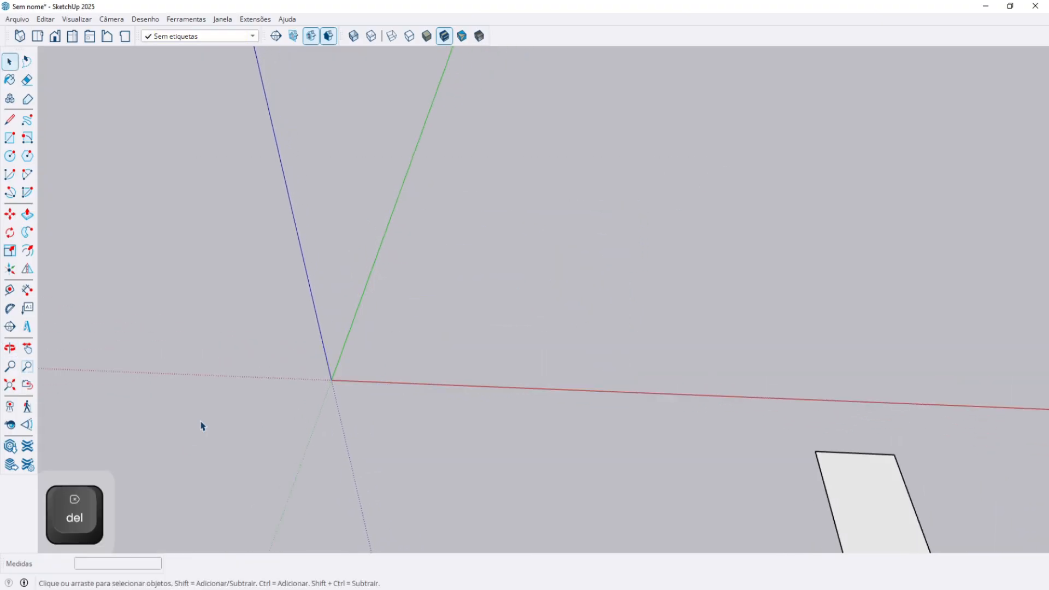
Create 3D text 'Estou aprendendo sketchup na 3derizando!' in Tahoma and confirm it for placement.
click(27, 326)
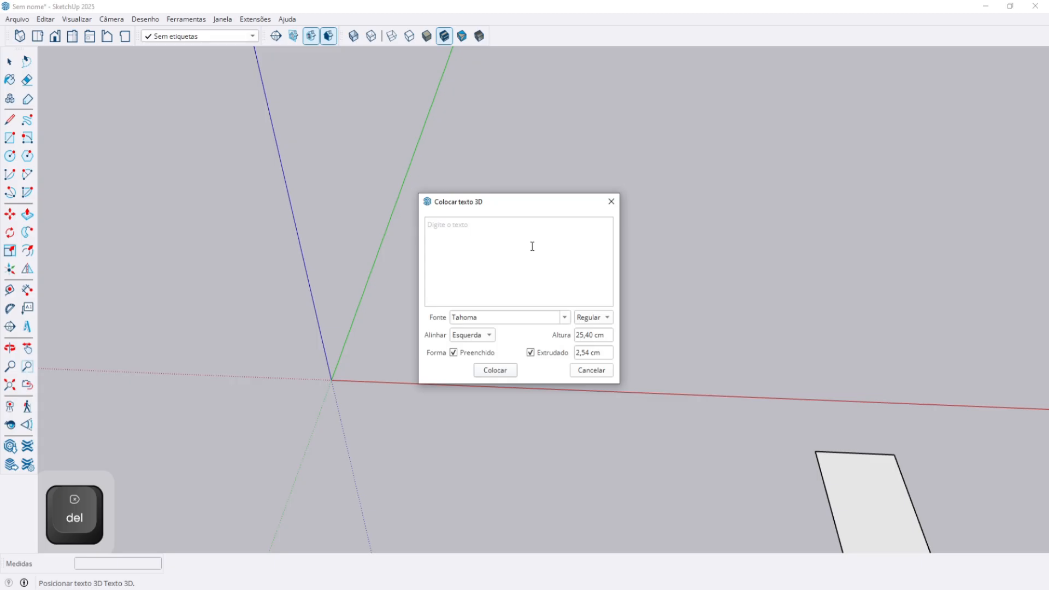
text(Es)
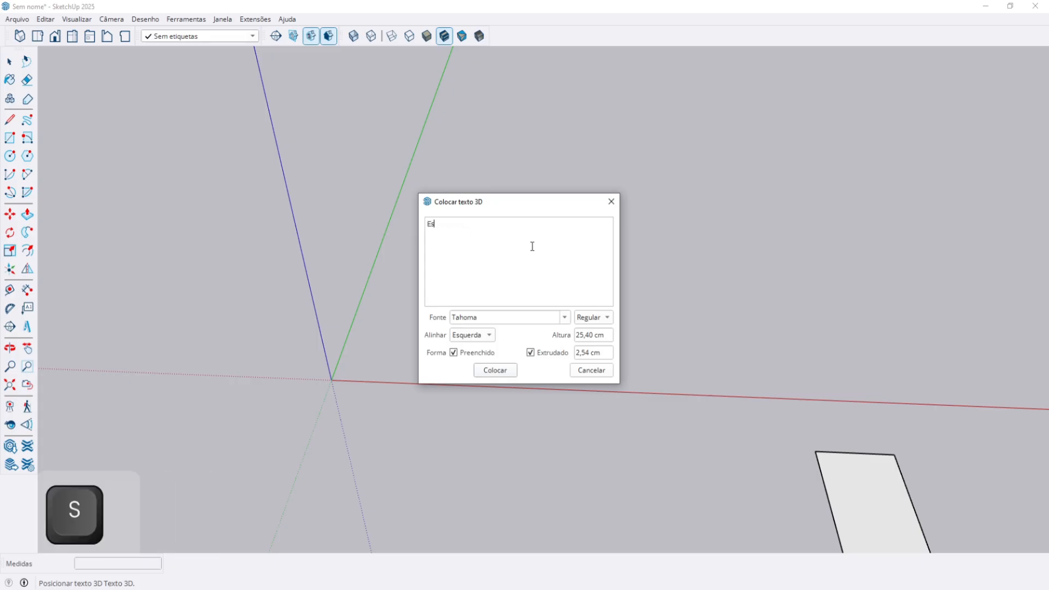
text(tou aprendendo sketchu)
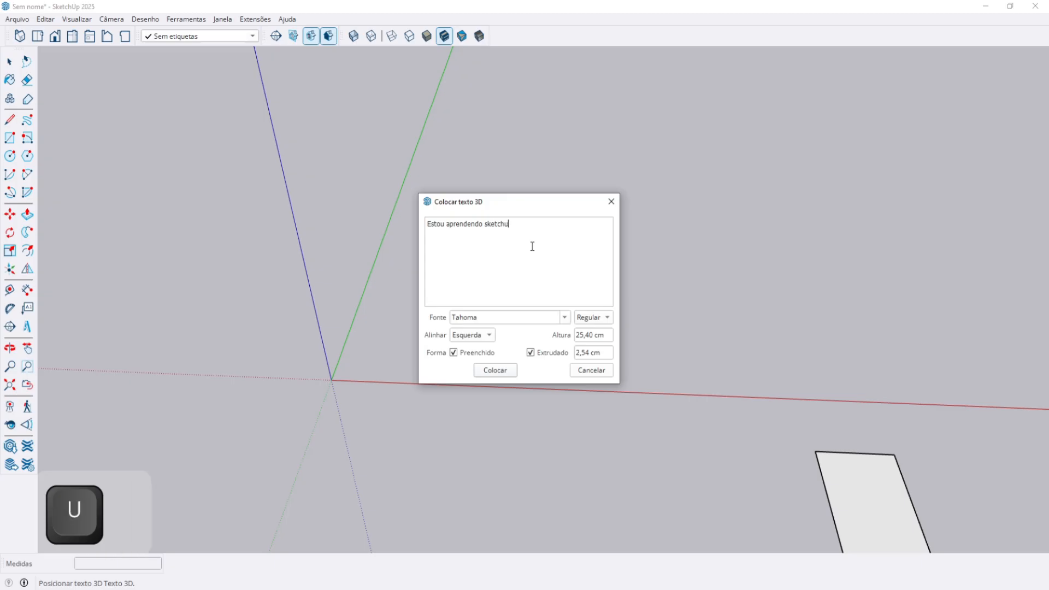
text(p na 3d)
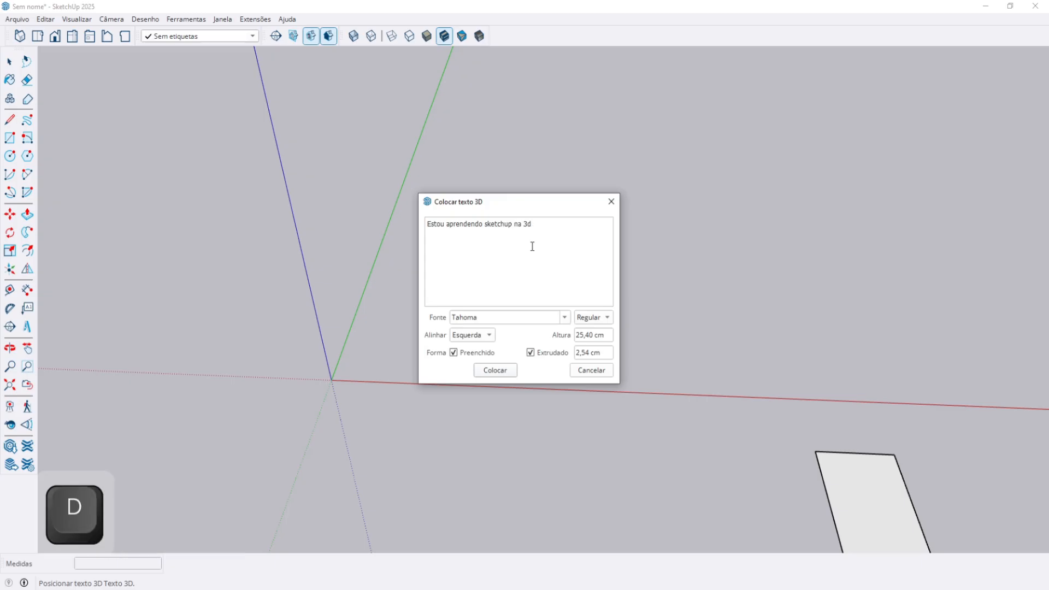
text(erizando!)
click(563, 320)
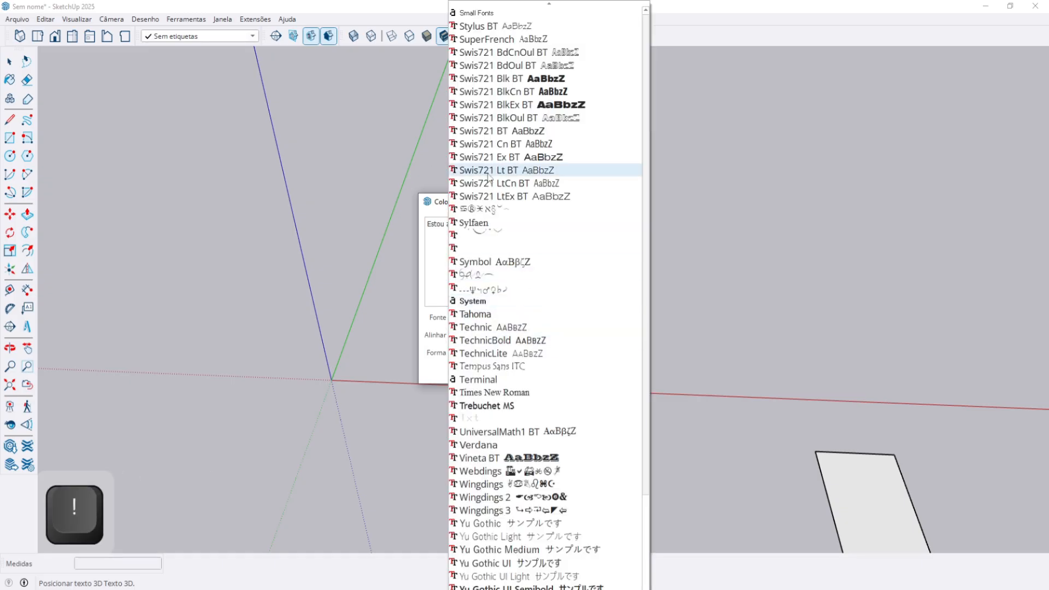
click(436, 289)
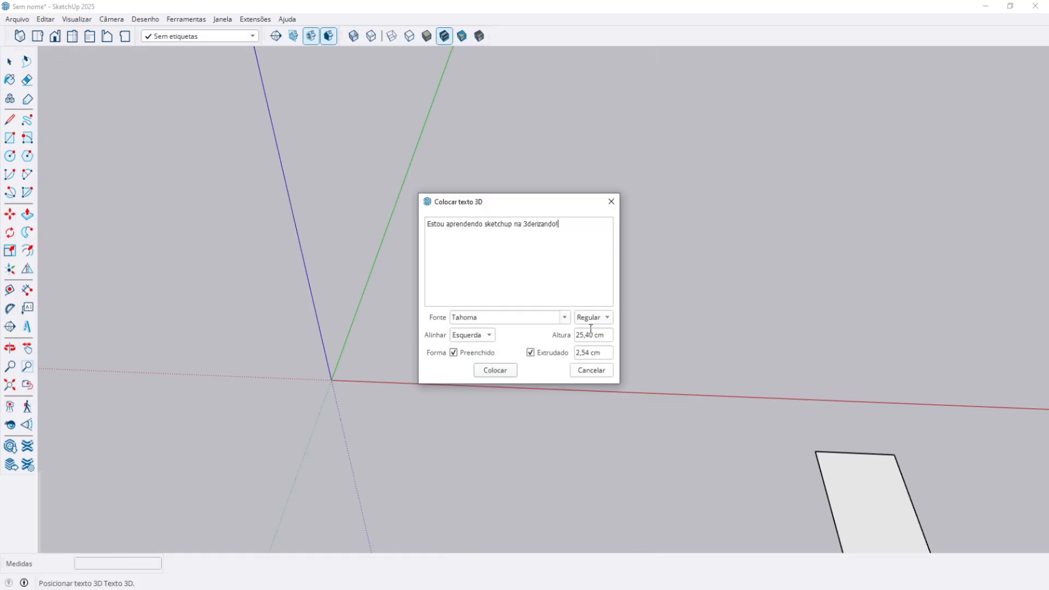
click(498, 373)
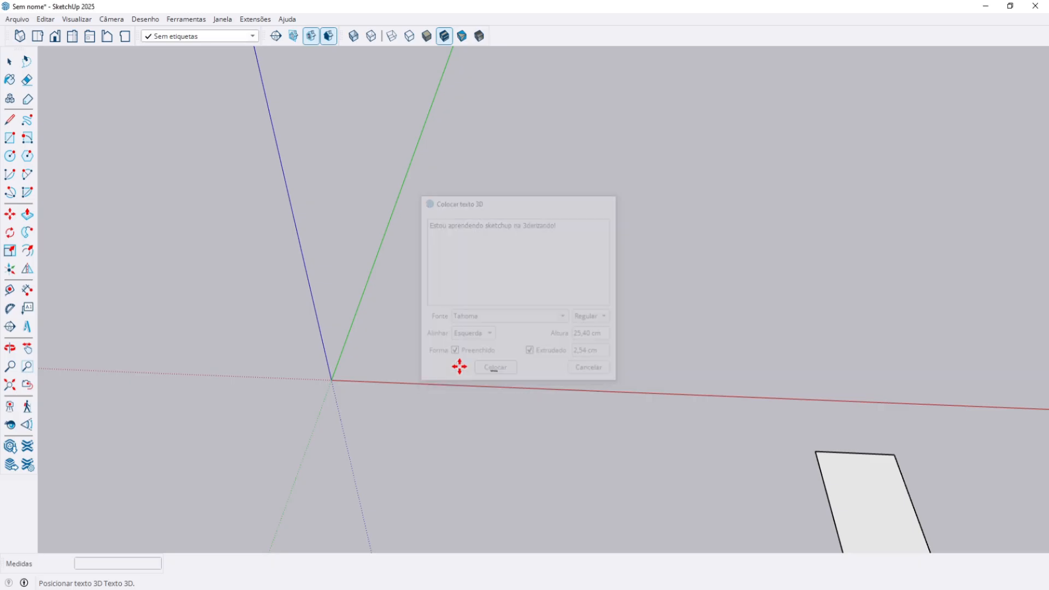
Place the 3D text line at the origin.
click(331, 377)
scroll(350, 387, up, 3)
key(space)
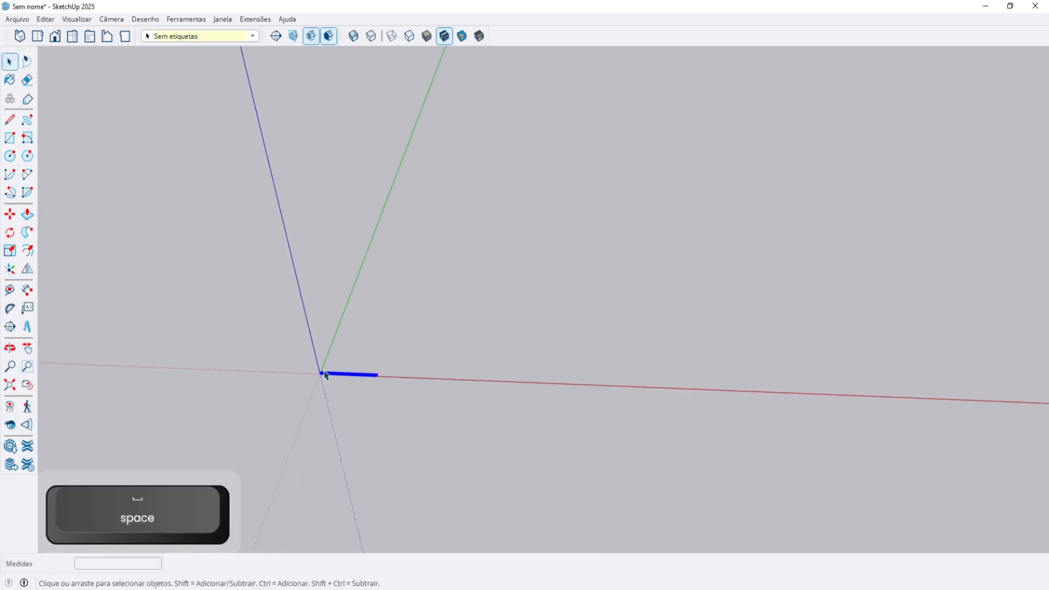
scroll(327, 385, up, 6)
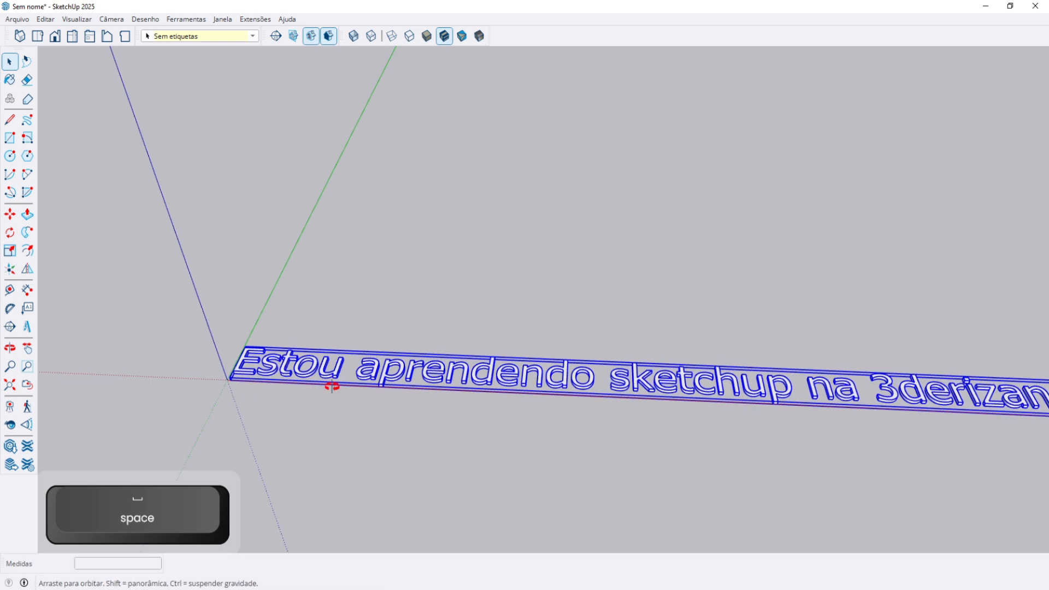
scroll(459, 377, down, 3)
shift+middle_drag(467, 376, 219, 375)
scroll(219, 374, up, 1)
Scale the text up uniformly by dragging a corner handle.
key(s)
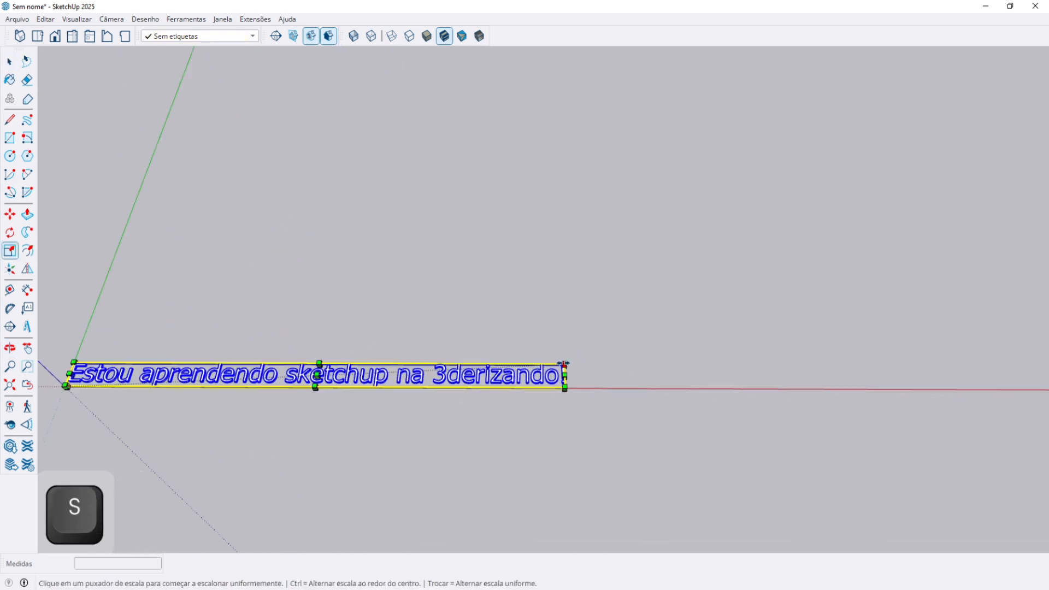
click(563, 362)
scroll(803, 224, down, 8)
shift+middle_drag(912, 207, 313, 355)
scroll(763, 269, down, 2)
scroll(981, 271, down, 3)
shift+middle_drag(983, 271, 164, 454)
scroll(839, 262, down, 1)
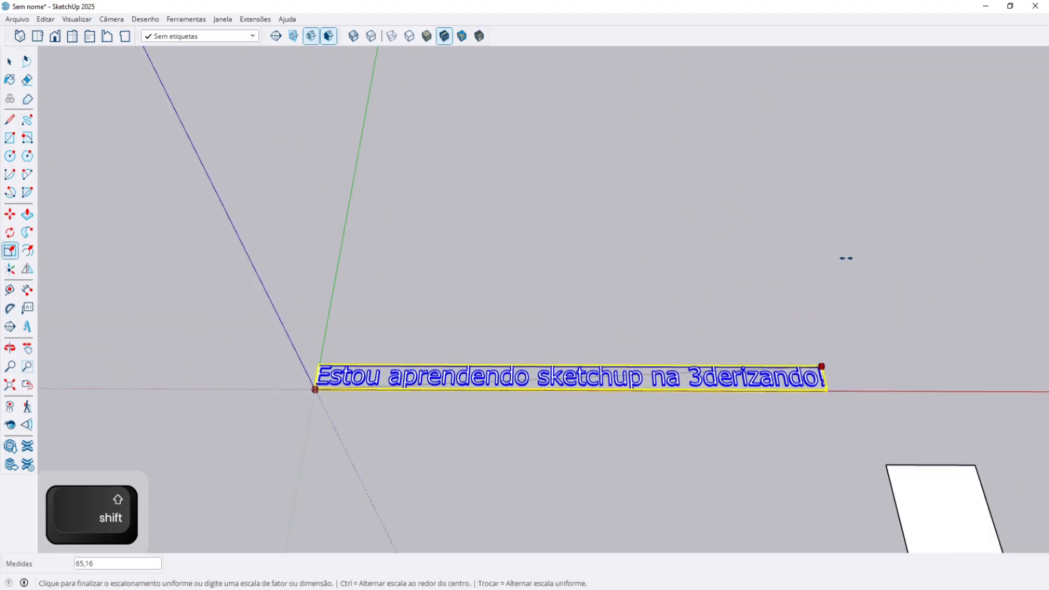
click(981, 229)
key(space)
scroll(598, 363, down, 1)
middle_drag(605, 359, 428, 440)
scroll(585, 403, up, 3)
scroll(650, 335, down, 1)
Copy the text line just above itself and enter x5 for five evenly spaced stacked copies.
scroll(444, 377, down, 3)
key(m)
click(436, 446)
key(ctrl)
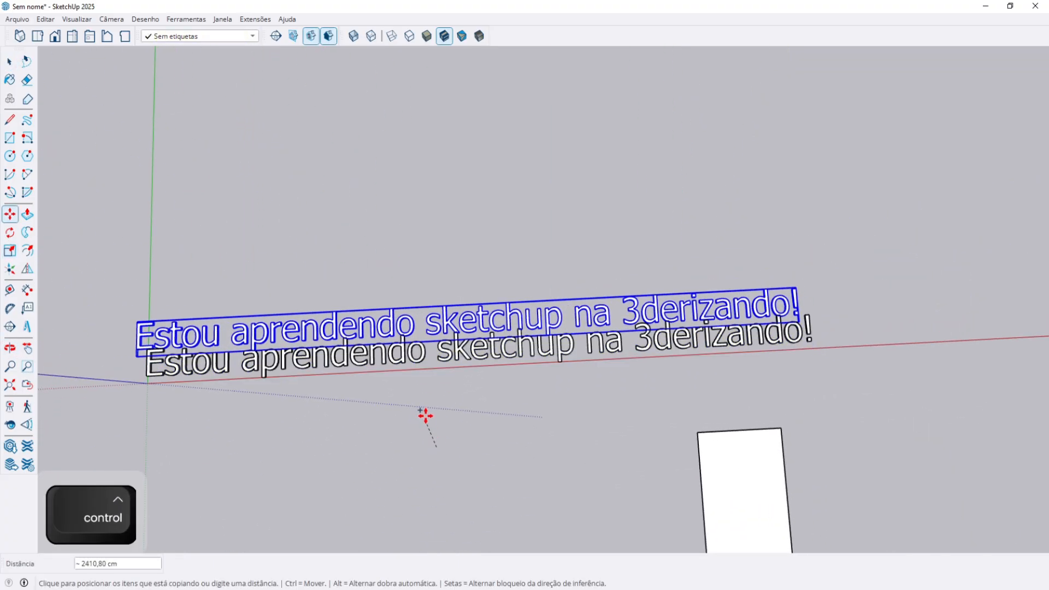
click(438, 396)
text(x5)
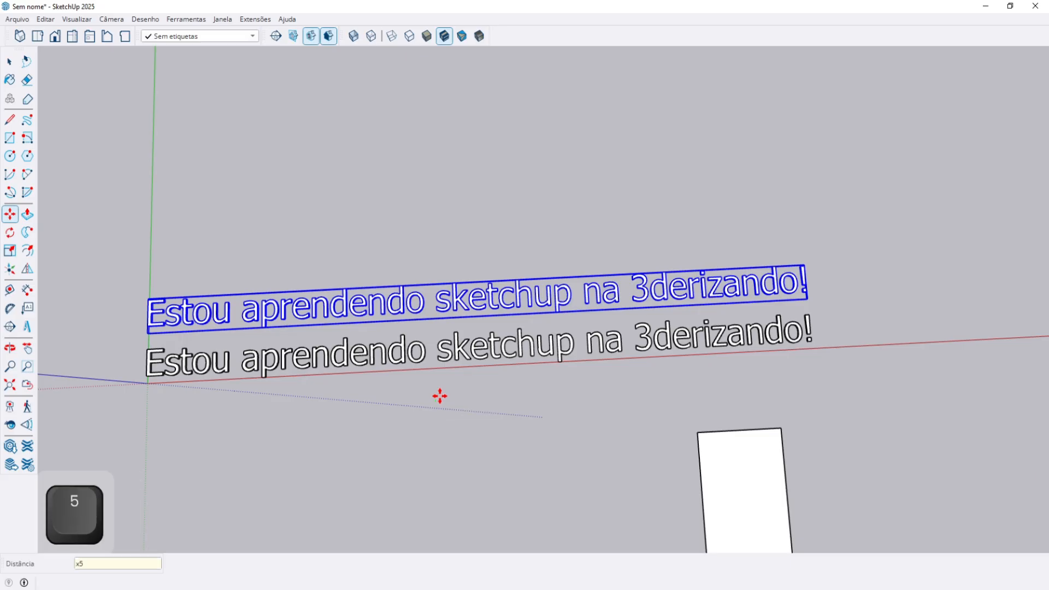
key(Return)
key(space)
scroll(440, 400, down, 3)
middle_drag(440, 398, 461, 353)
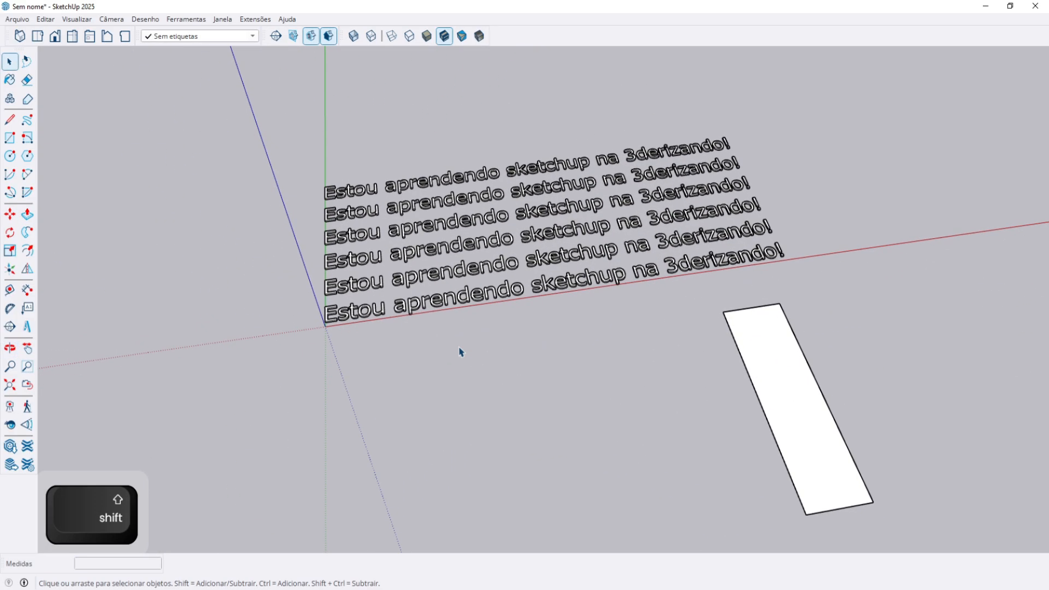